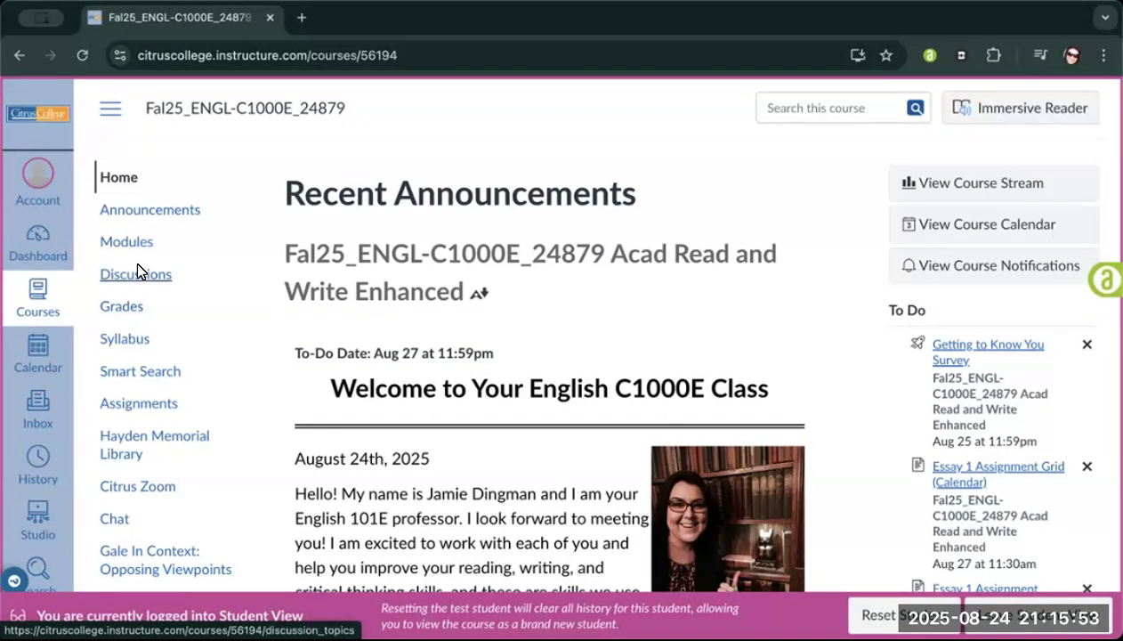
Step: Open the calendar in month view and review the assignments due in the week of August 24, 2025
{"action": "left_click", "coordinate": [37, 356]}
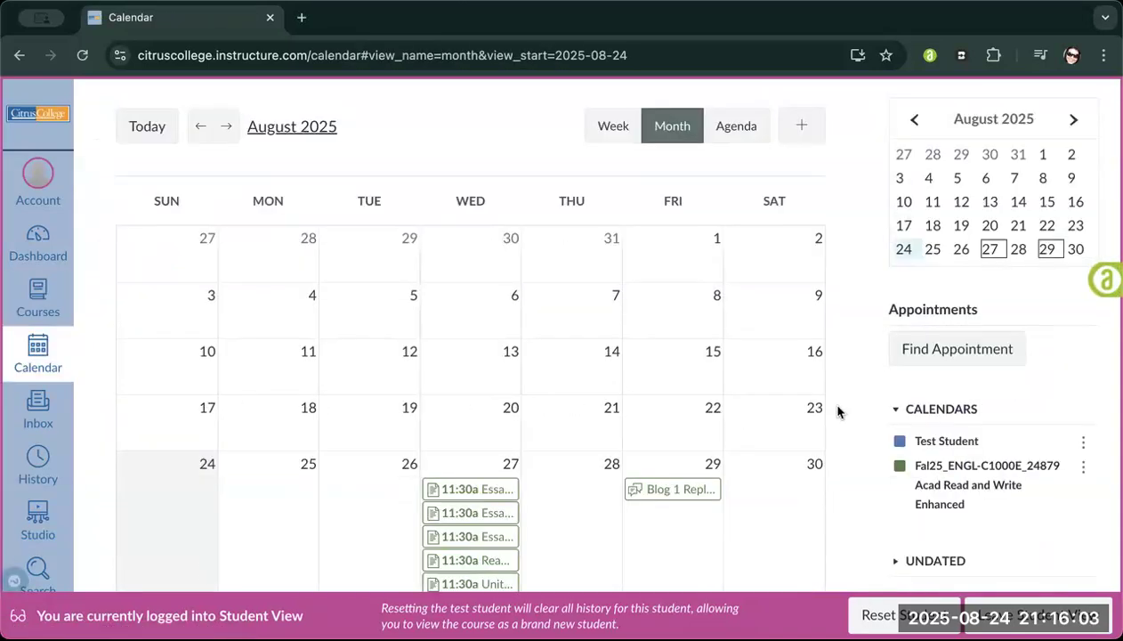
{"action": "scroll", "coordinate": [837, 411], "scroll_direction": "down", "scroll_amount": 1}
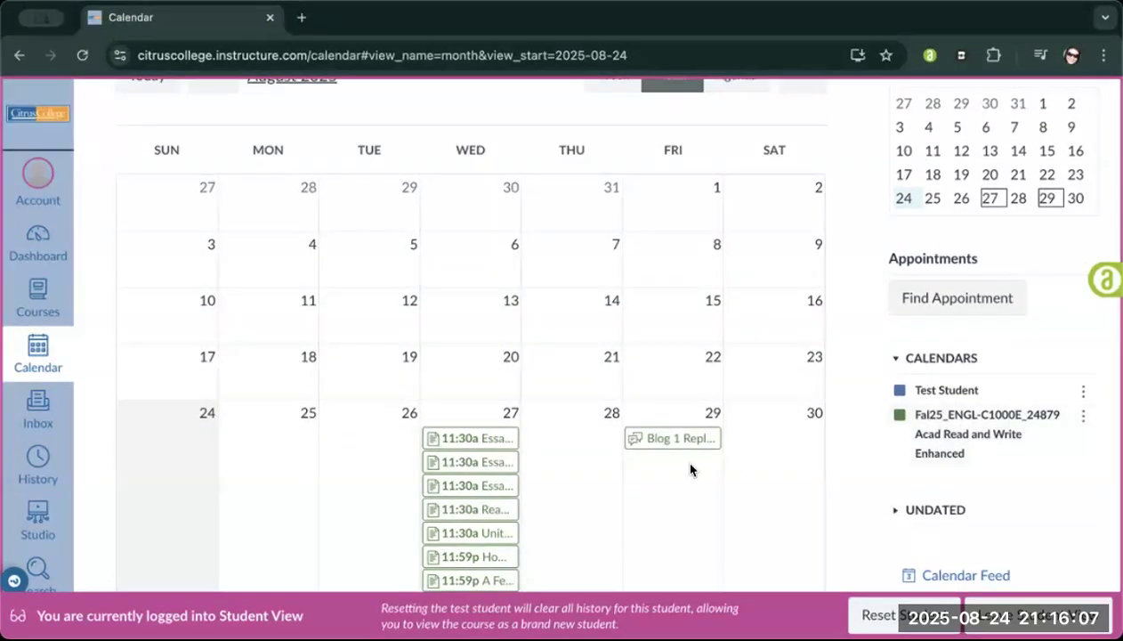
{"action": "scroll", "coordinate": [690, 470], "scroll_direction": "down", "scroll_amount": 3}
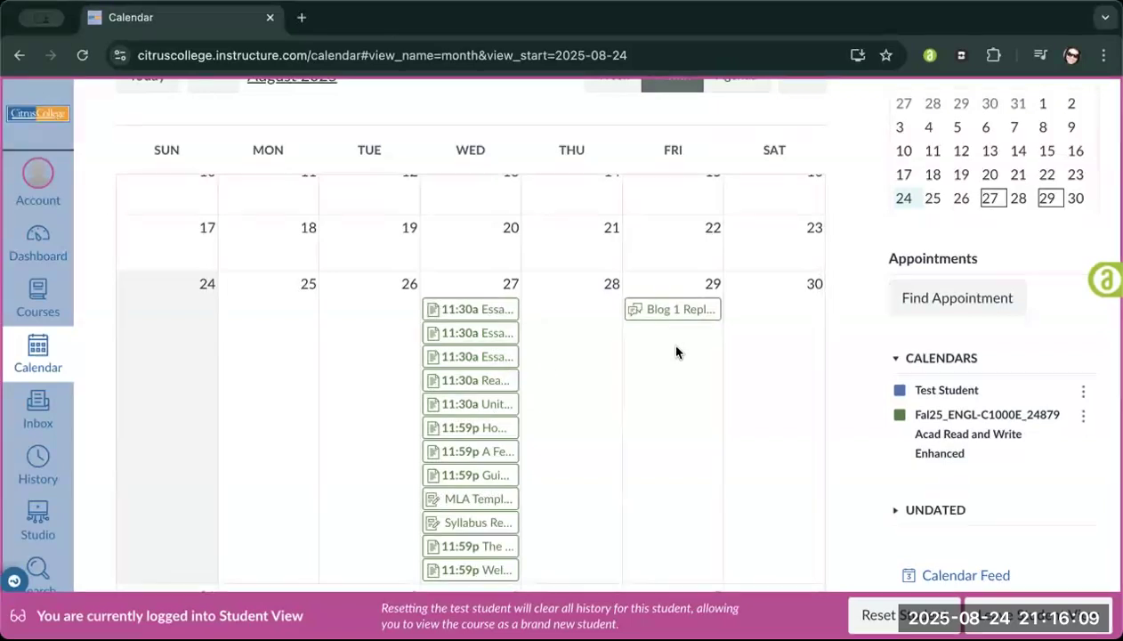
{"action": "scroll", "coordinate": [676, 351], "scroll_direction": "down", "scroll_amount": 2}
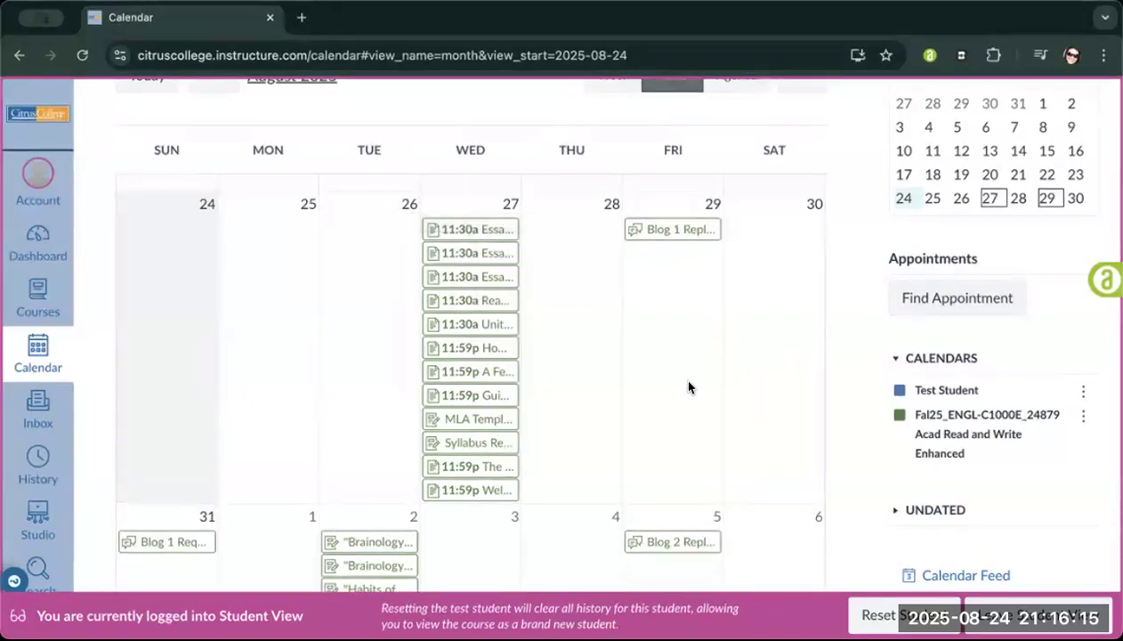
{"action": "scroll", "coordinate": [689, 387], "scroll_direction": "up", "scroll_amount": 3}
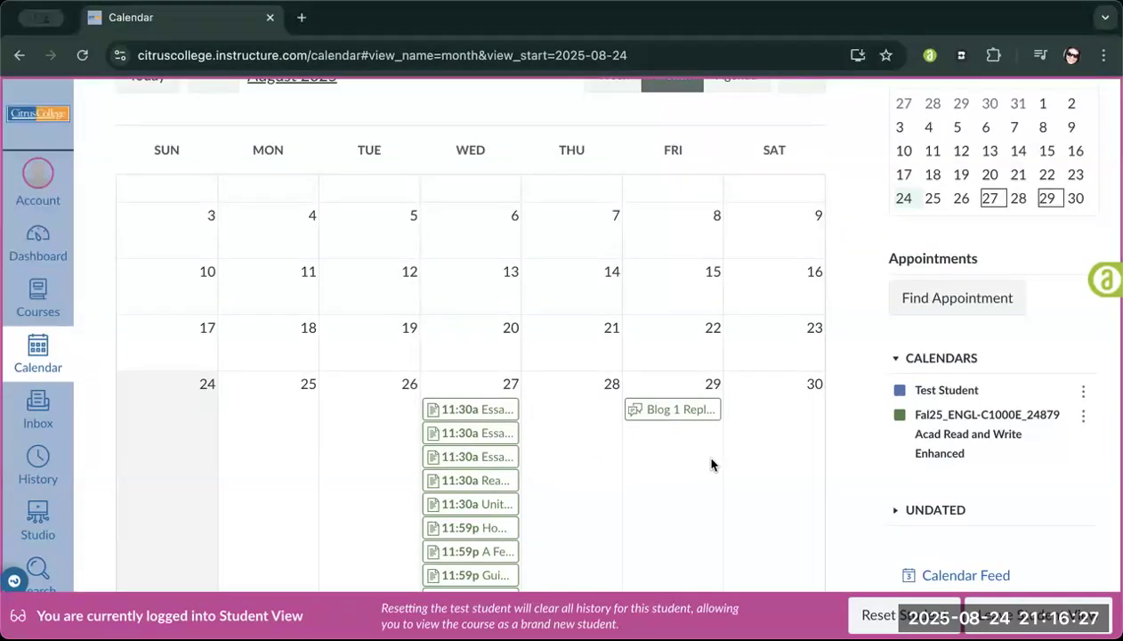
{"action": "scroll", "coordinate": [874, 435], "scroll_direction": "up", "scroll_amount": 1}
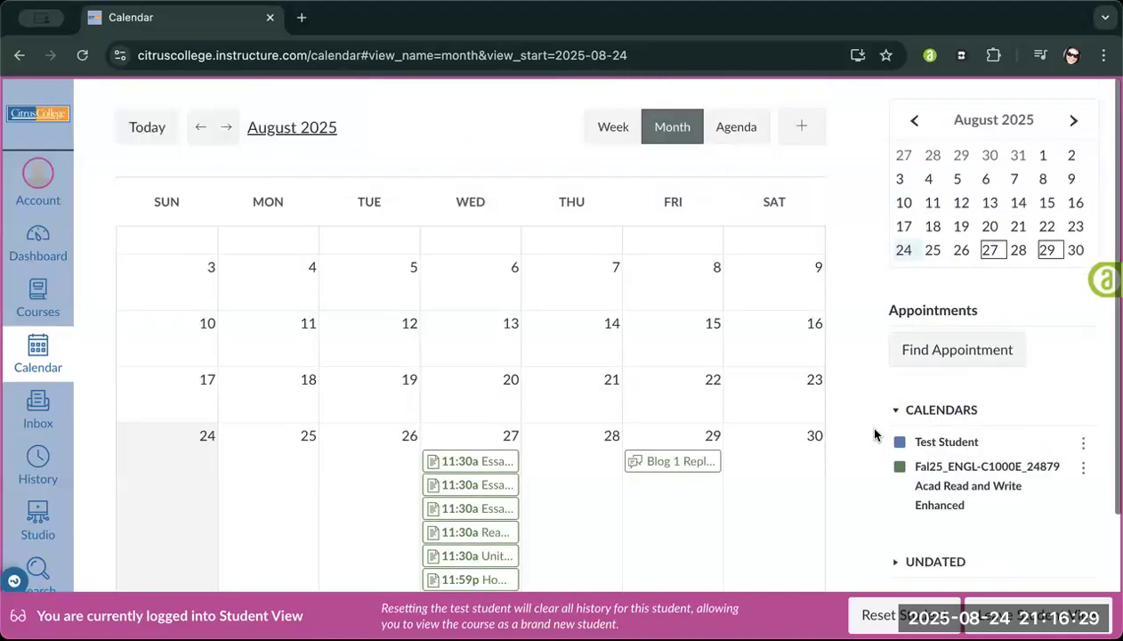
Step: Find the available appointments for the course Fal25_ENGL-C1000E_24879 in the week of August 24
{"action": "left_click", "coordinate": [950, 349]}
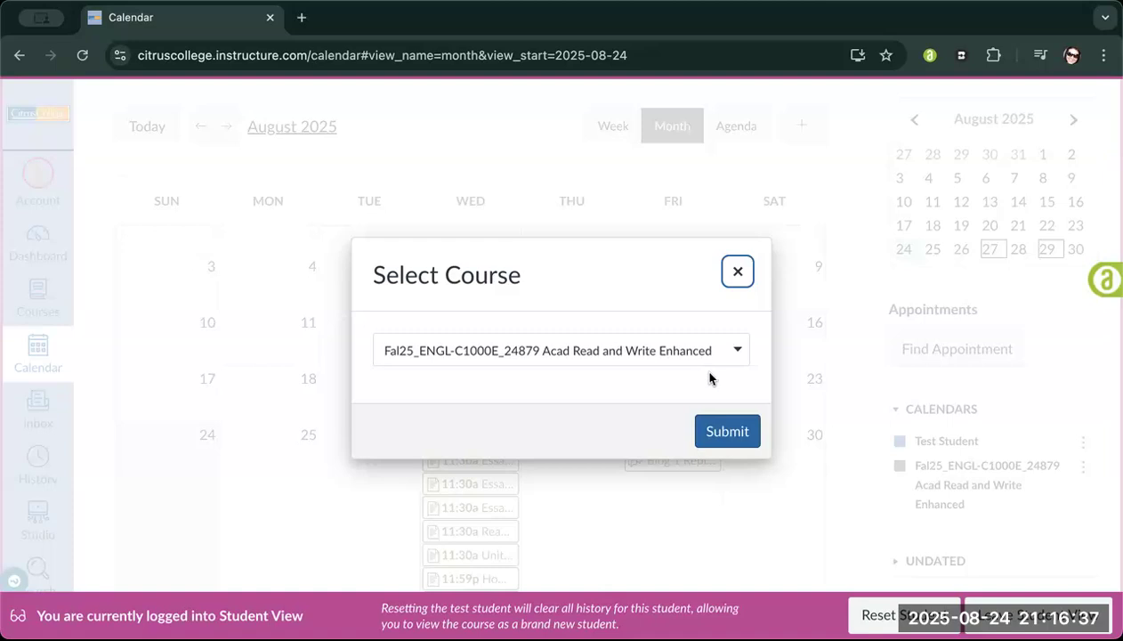
{"action": "left_click", "coordinate": [725, 431]}
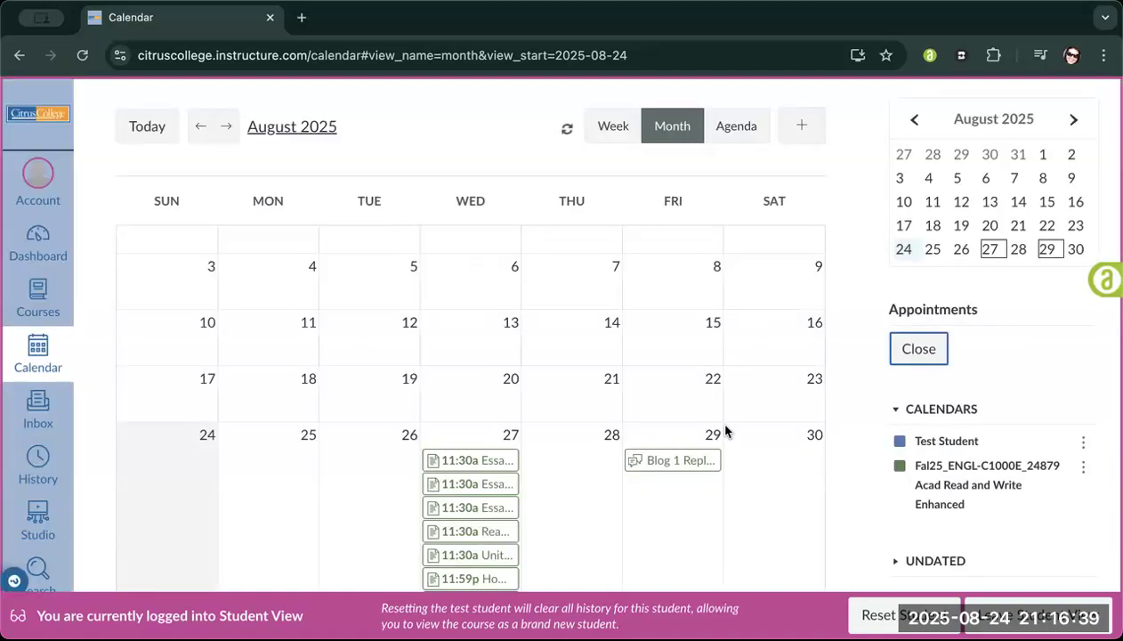
{"action": "scroll", "coordinate": [760, 329], "scroll_direction": "down", "scroll_amount": 3}
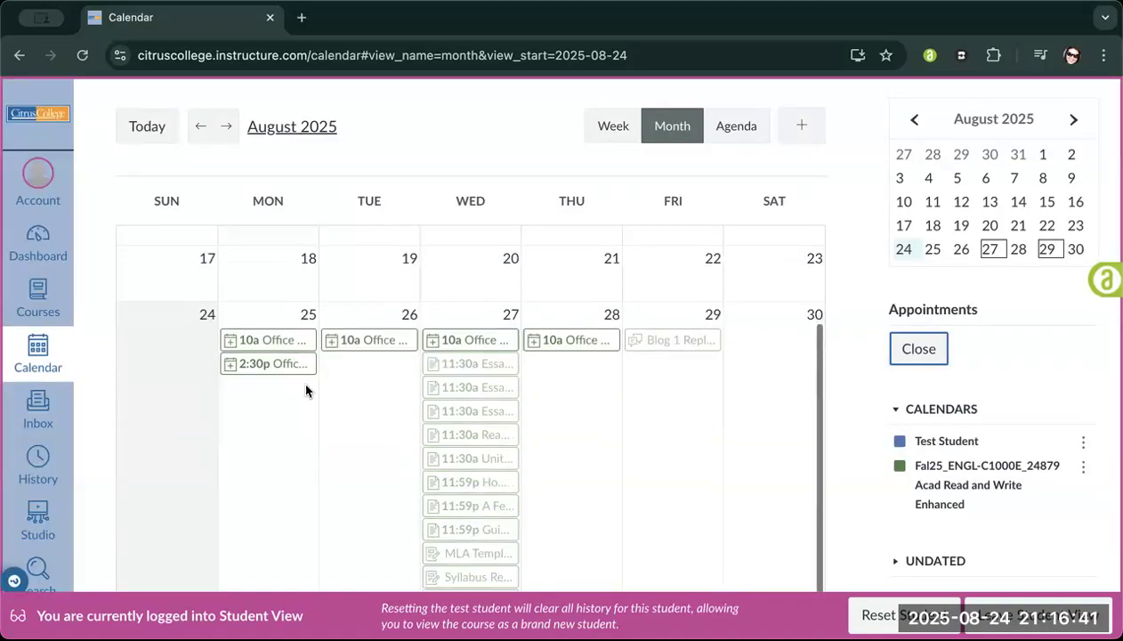
Step: View the reservation details and comments field of the Aug 25, 10am office hours slot, and close them without reserving
{"action": "left_click", "coordinate": [278, 346]}
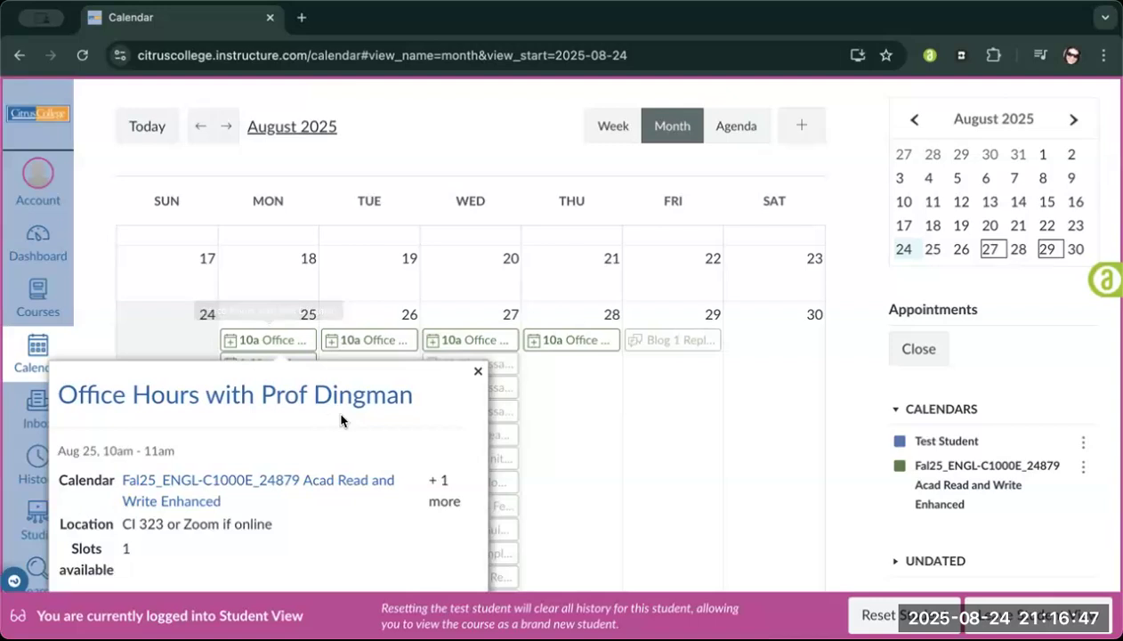
{"action": "scroll", "coordinate": [341, 421], "scroll_direction": "down", "scroll_amount": 3}
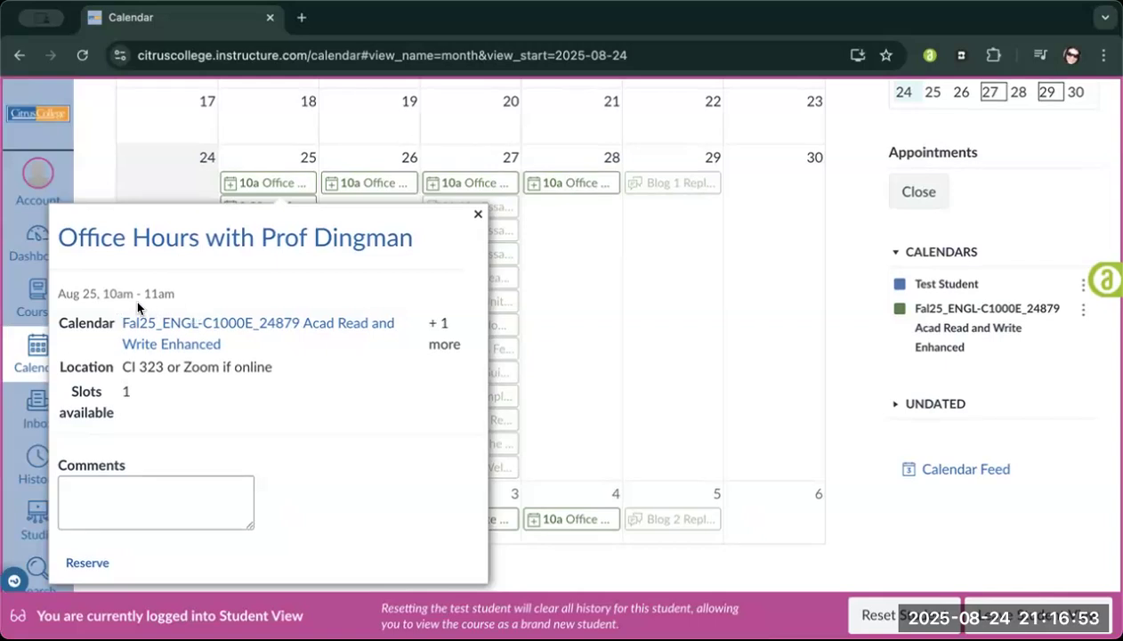
{"action": "left_click", "coordinate": [164, 485]}
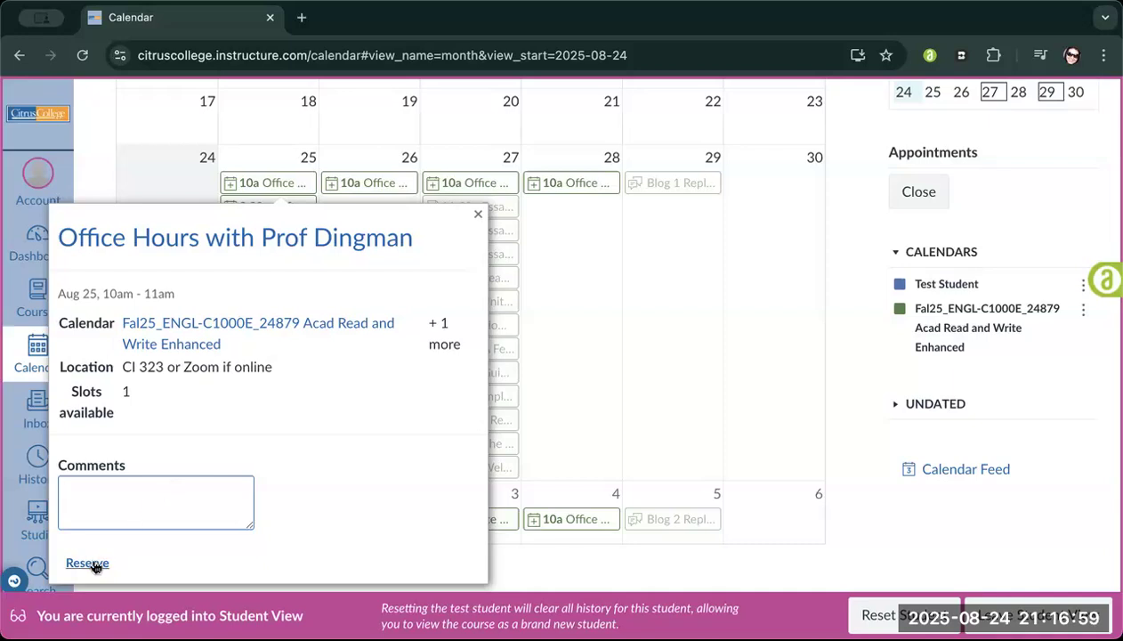
{"action": "left_click", "coordinate": [477, 221]}
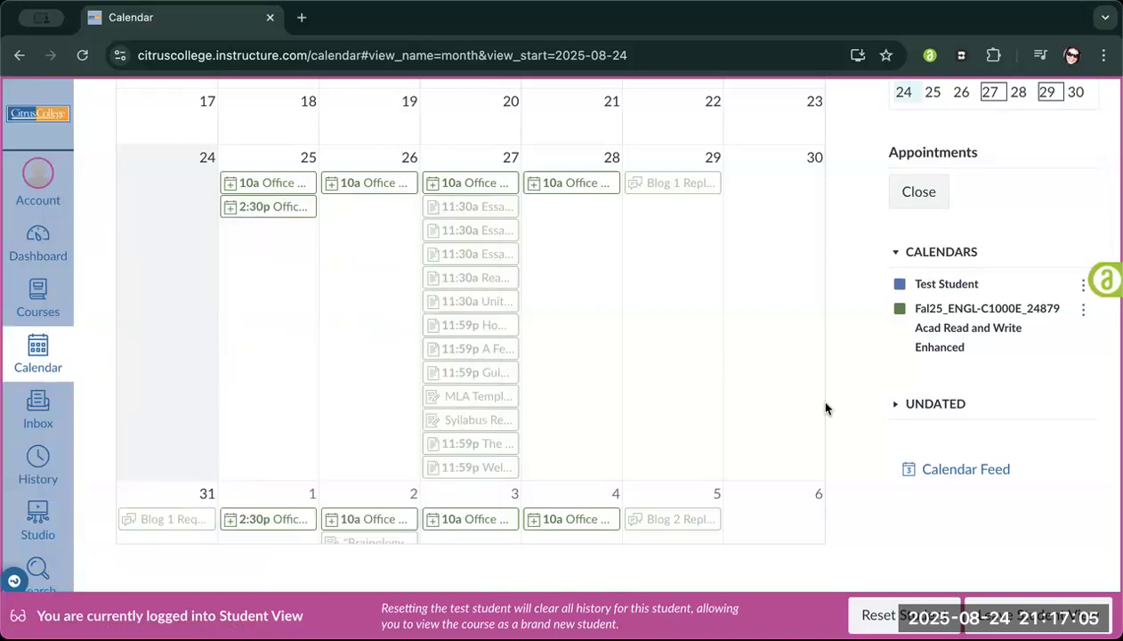
Step: Close the appointment finder and review the regular calendar entries for the week of August 24
{"action": "scroll", "coordinate": [850, 384], "scroll_direction": "up", "scroll_amount": 3}
{"action": "left_click", "coordinate": [916, 349]}
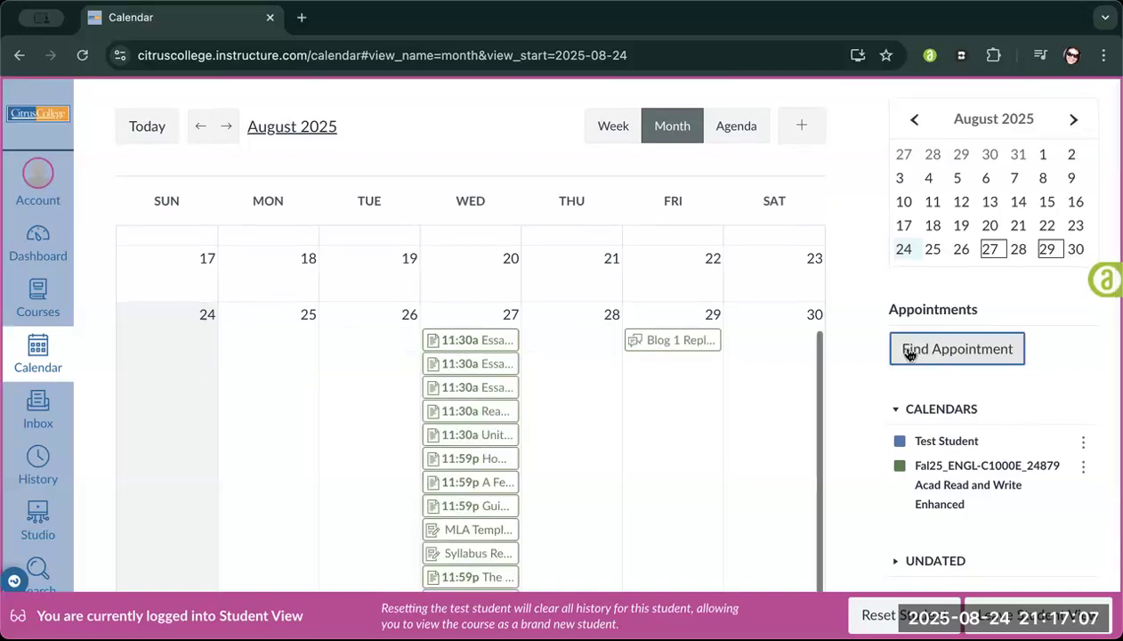
{"action": "scroll", "coordinate": [747, 441], "scroll_direction": "down", "scroll_amount": 2}
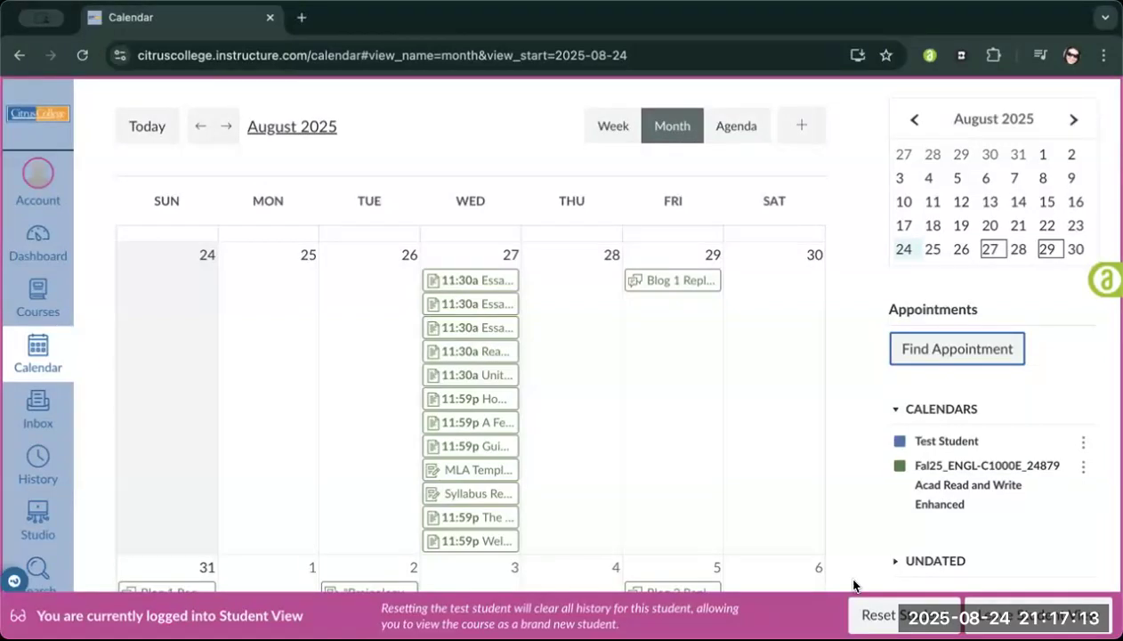
Step: Leave Student View, open the unpublished course Fal25_ENGL-C1000E_24879 from the dashboard, and view it as a student
{"action": "left_click", "coordinate": [1032, 614]}
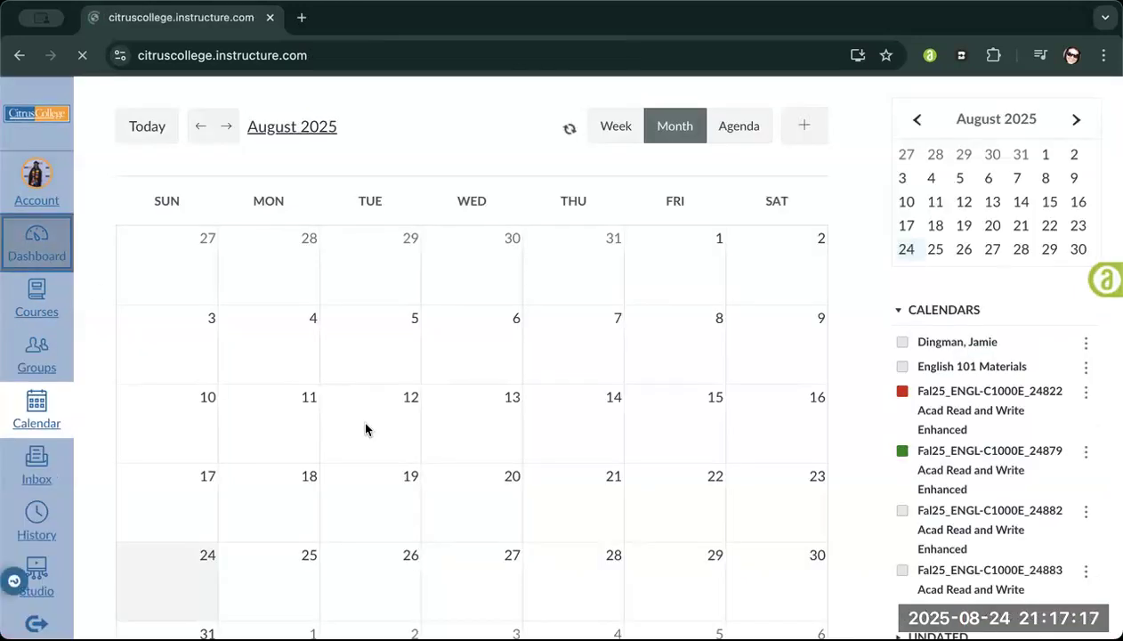
{"action": "scroll", "coordinate": [368, 428], "scroll_direction": "down", "scroll_amount": 10}
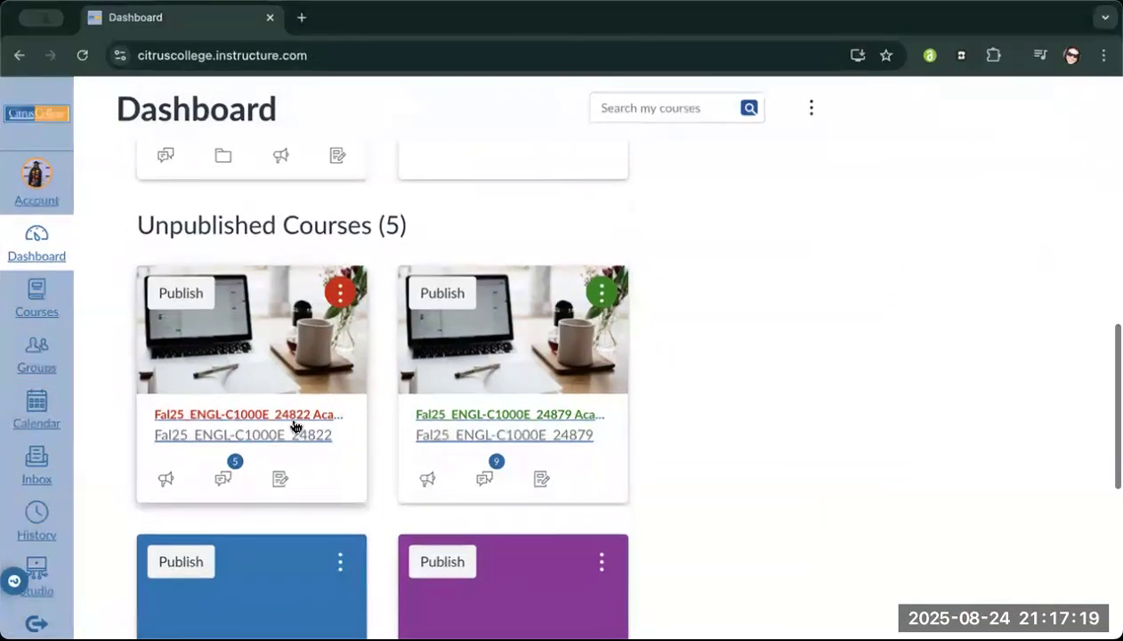
{"action": "left_click", "coordinate": [512, 418]}
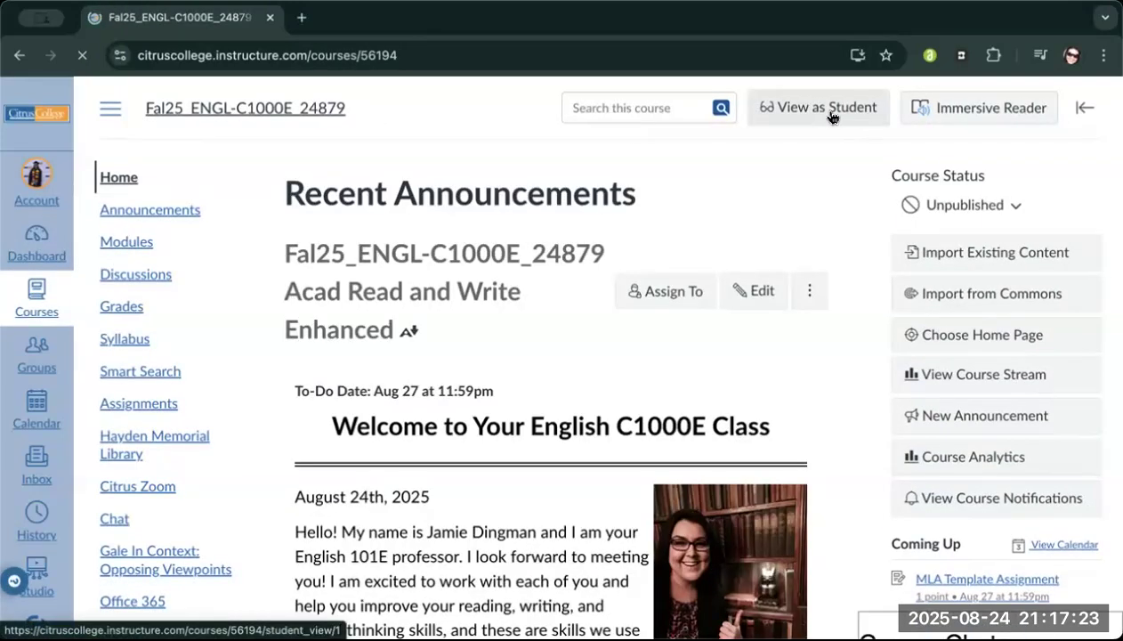
{"action": "left_click", "coordinate": [831, 117]}
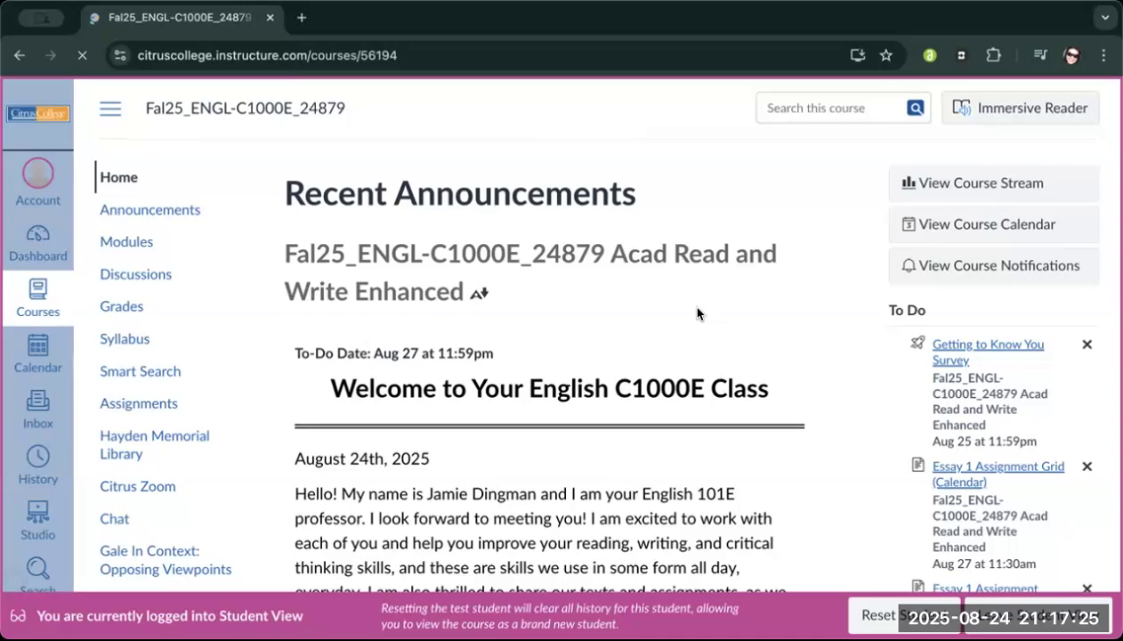
Step: Read the welcome announcement on the course home page, covering technology requirements, texts, Canvas use, contact methods and getting started
{"action": "scroll", "coordinate": [694, 307], "scroll_direction": "down", "scroll_amount": 2}
{"action": "scroll", "coordinate": [697, 312], "scroll_direction": "down", "scroll_amount": 3}
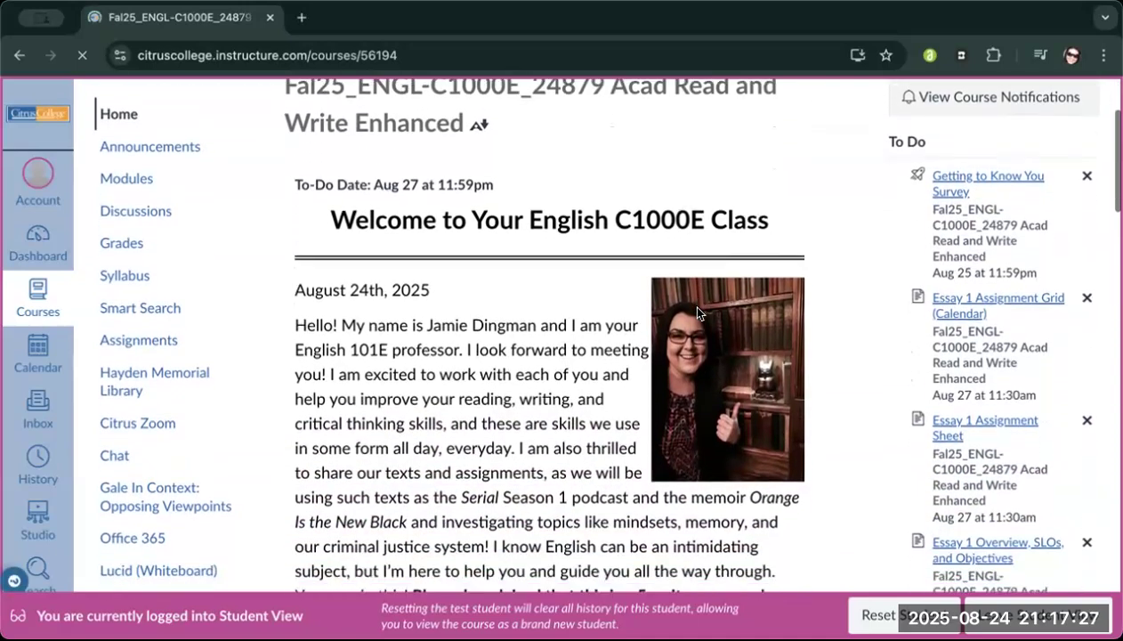
{"action": "scroll", "coordinate": [696, 312], "scroll_direction": "down", "scroll_amount": 3}
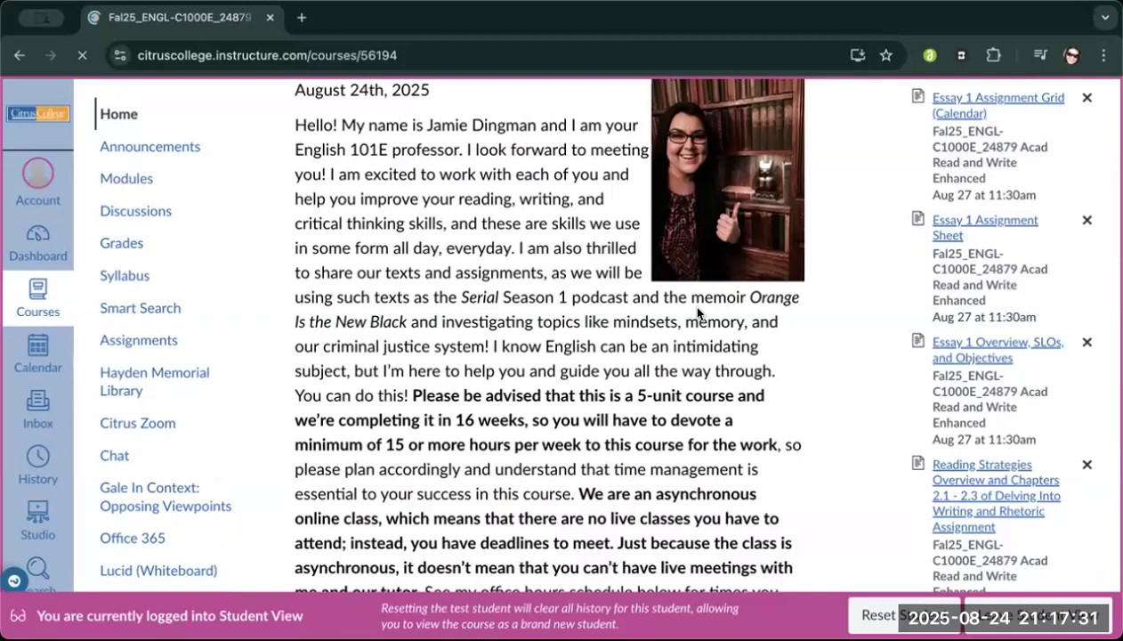
{"action": "scroll", "coordinate": [697, 308], "scroll_direction": "down", "scroll_amount": 5}
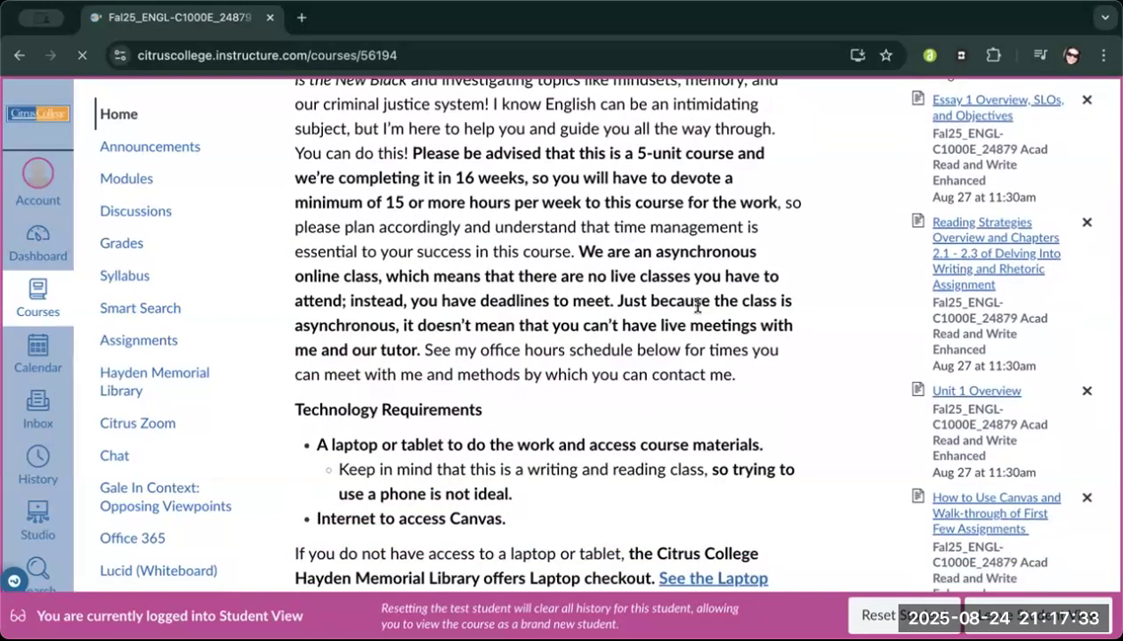
{"action": "scroll", "coordinate": [697, 306], "scroll_direction": "down", "scroll_amount": 8}
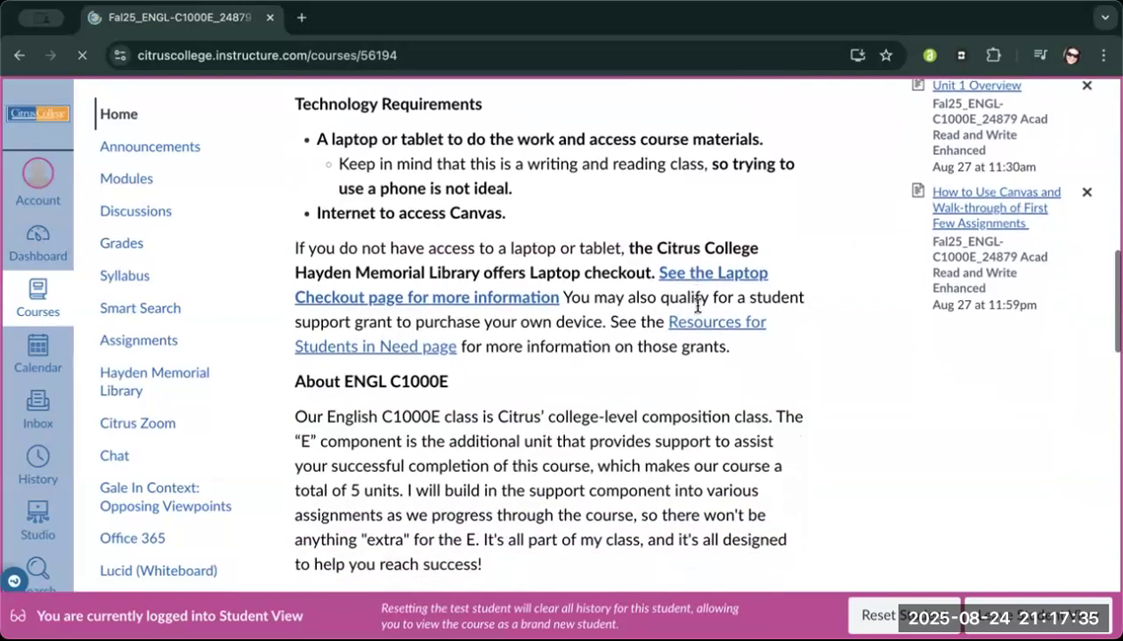
{"action": "scroll", "coordinate": [697, 306], "scroll_direction": "down", "scroll_amount": 2}
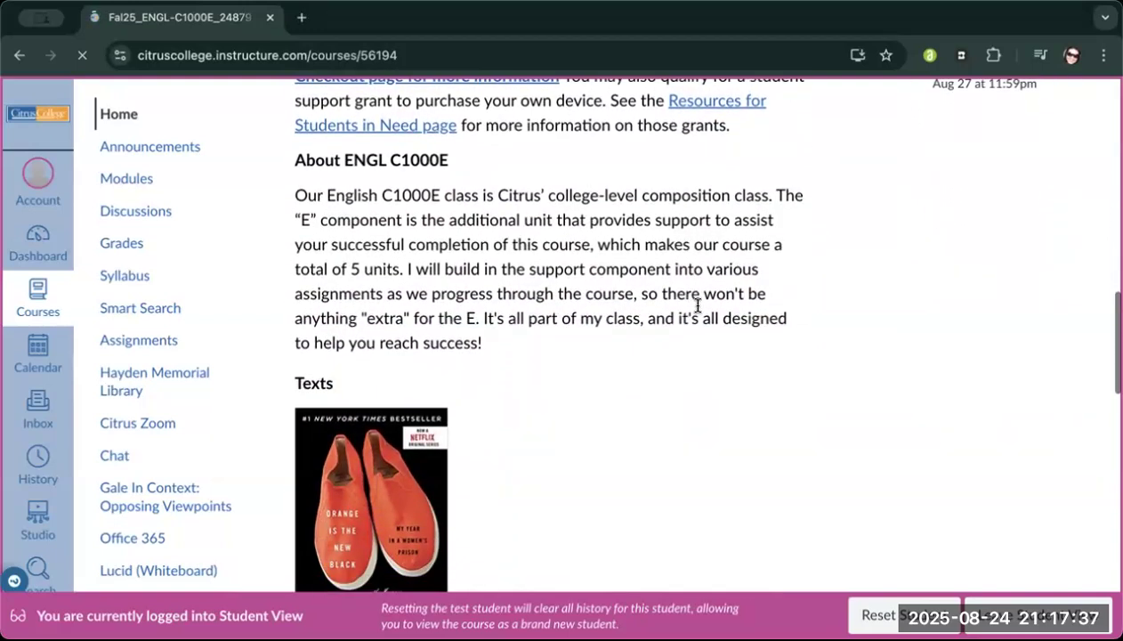
{"action": "scroll", "coordinate": [697, 306], "scroll_direction": "down", "scroll_amount": 4}
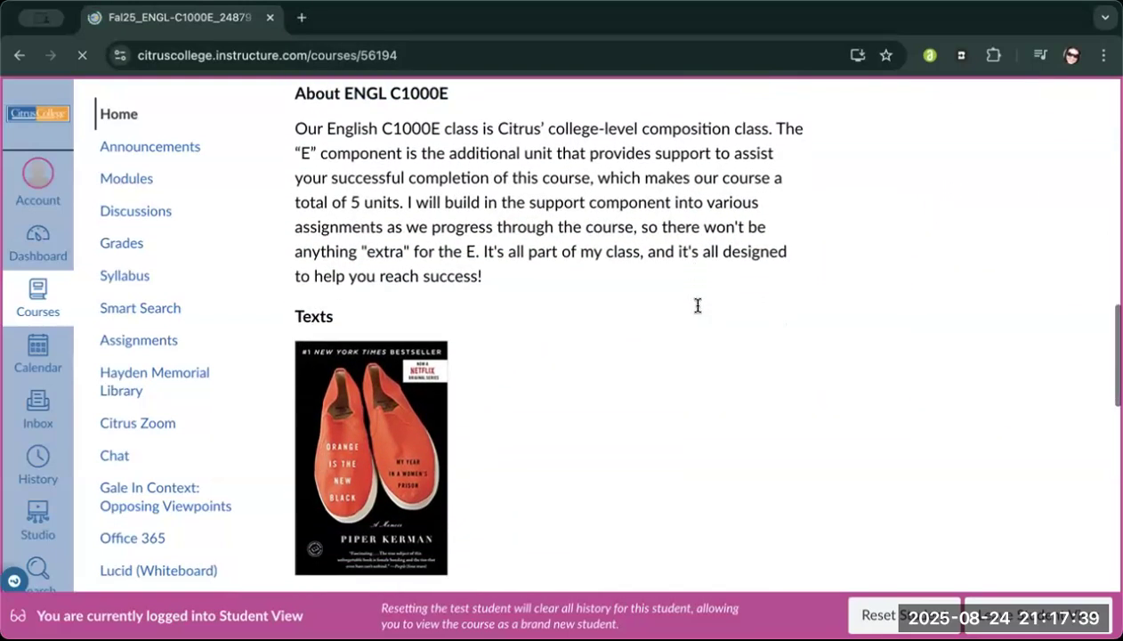
{"action": "scroll", "coordinate": [696, 313], "scroll_direction": "down", "scroll_amount": 4}
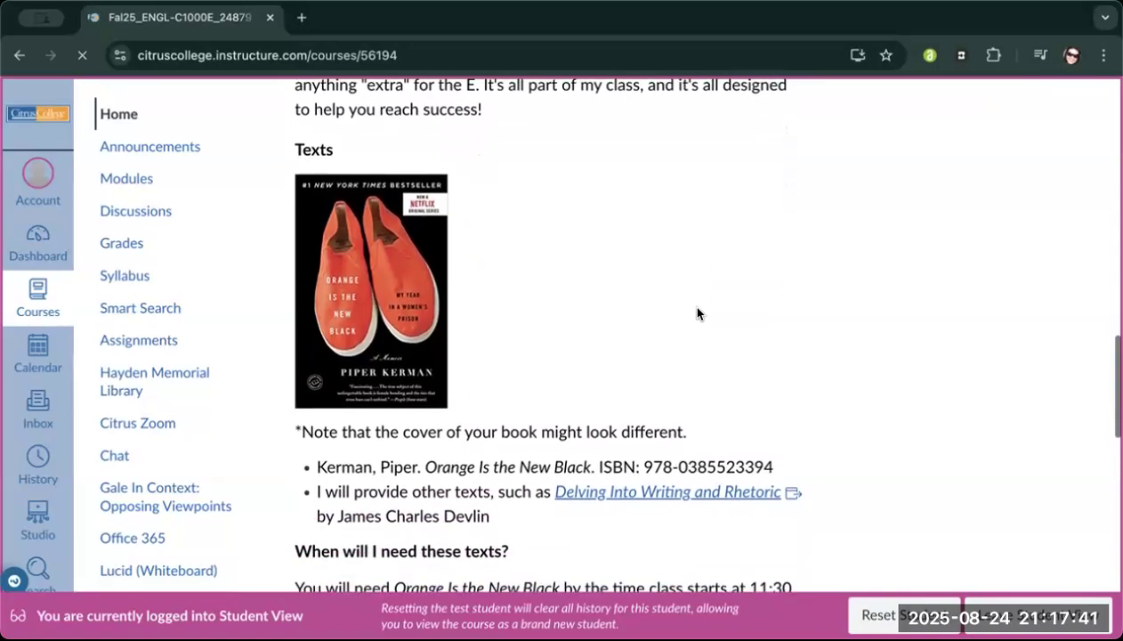
{"action": "scroll", "coordinate": [696, 313], "scroll_direction": "down", "scroll_amount": 8}
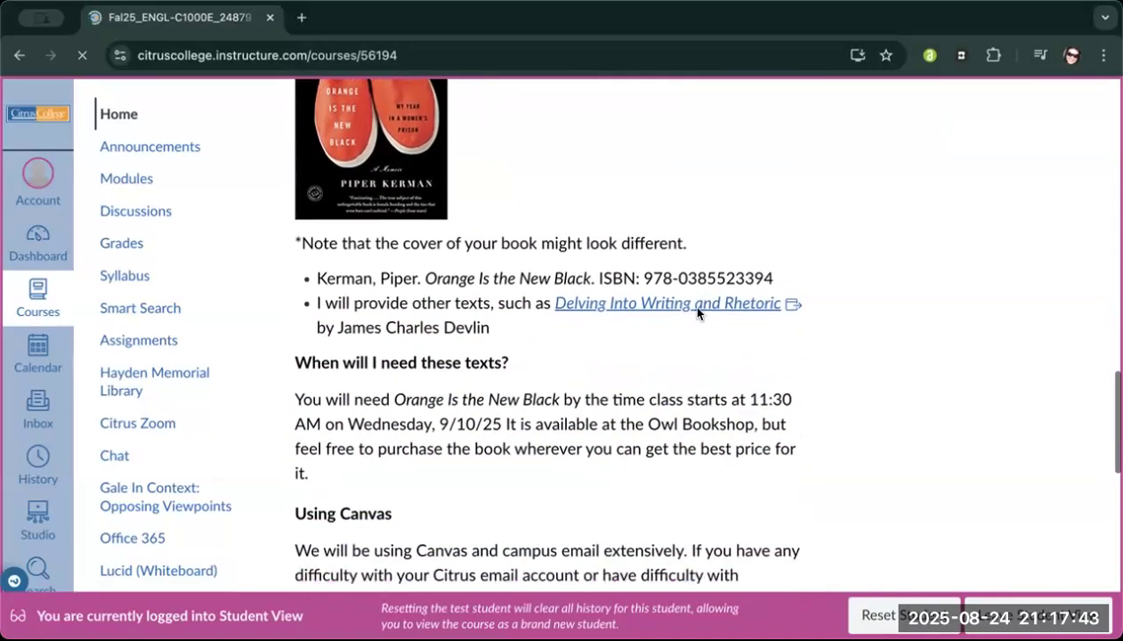
{"action": "scroll", "coordinate": [697, 310], "scroll_direction": "down", "scroll_amount": 5}
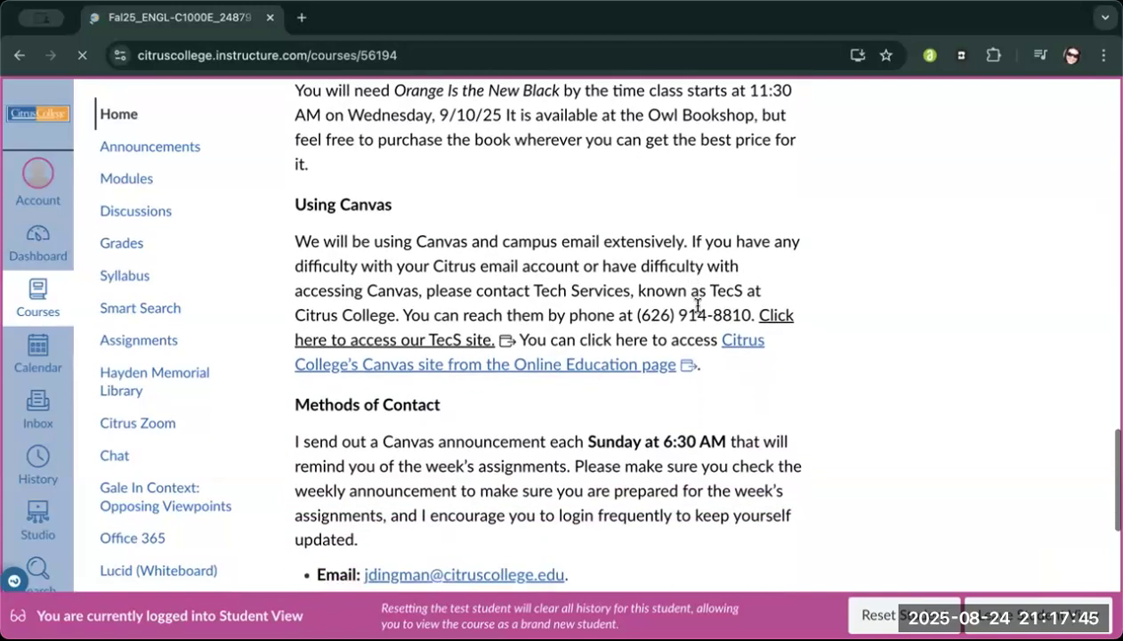
{"action": "scroll", "coordinate": [696, 312], "scroll_direction": "down", "scroll_amount": 6}
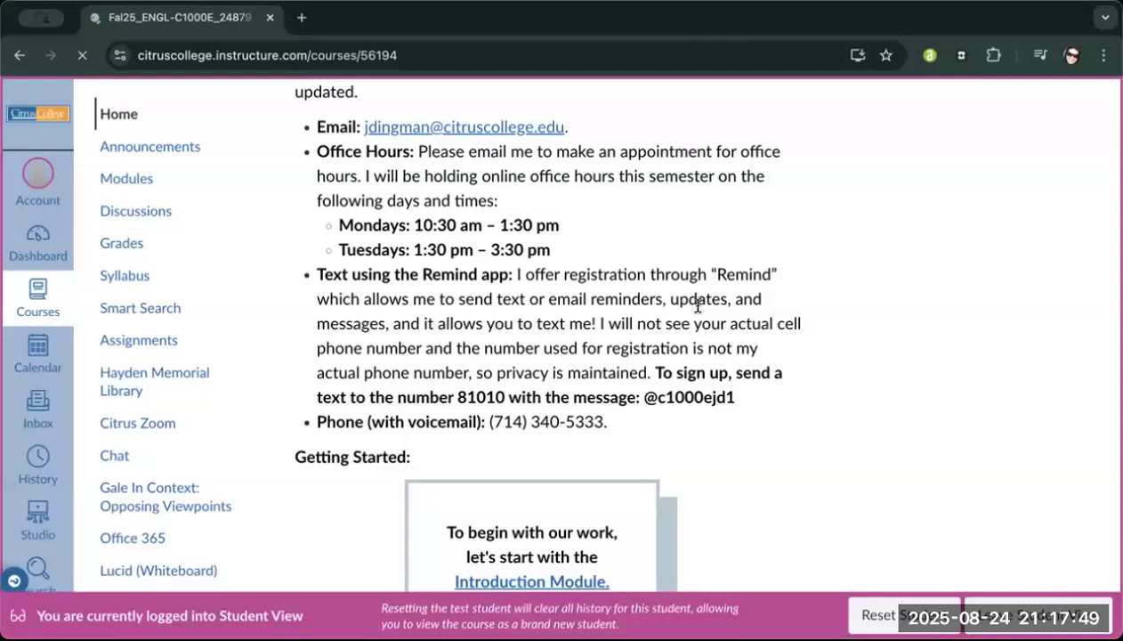
{"action": "scroll", "coordinate": [697, 305], "scroll_direction": "down", "scroll_amount": 2}
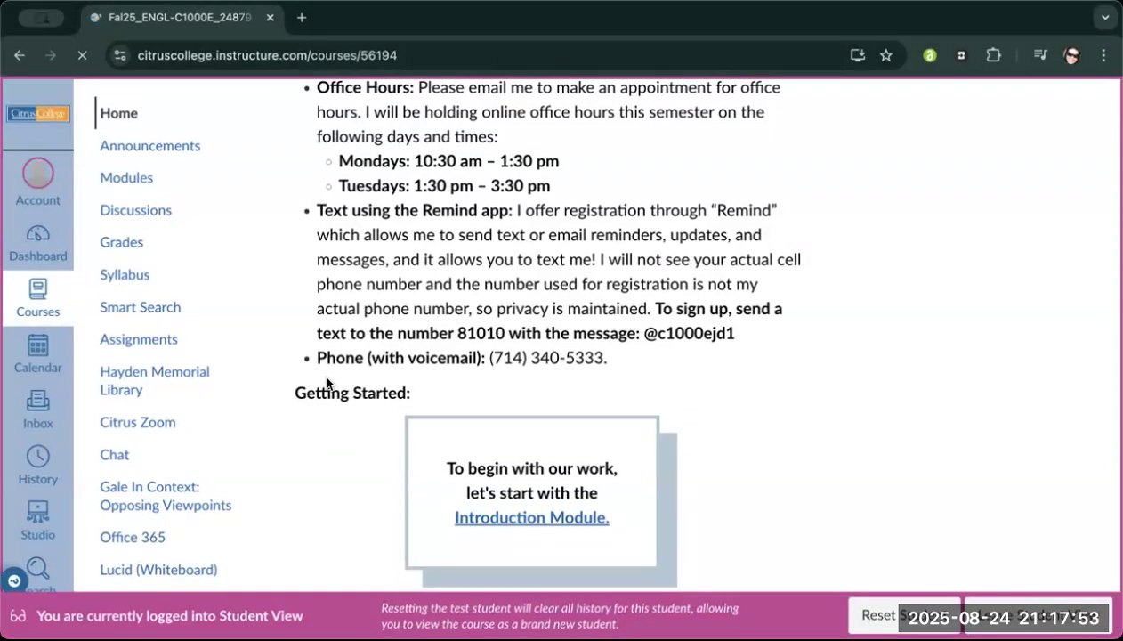
{"action": "scroll", "coordinate": [265, 335], "scroll_direction": "up", "scroll_amount": 2}
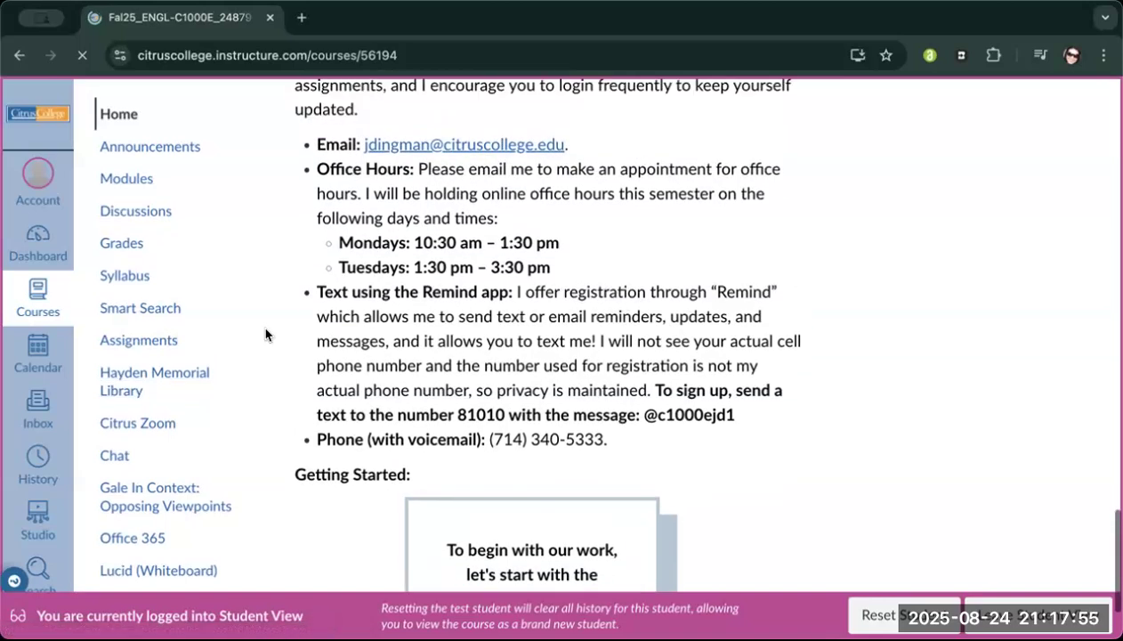
{"action": "scroll", "coordinate": [265, 335], "scroll_direction": "up", "scroll_amount": 6}
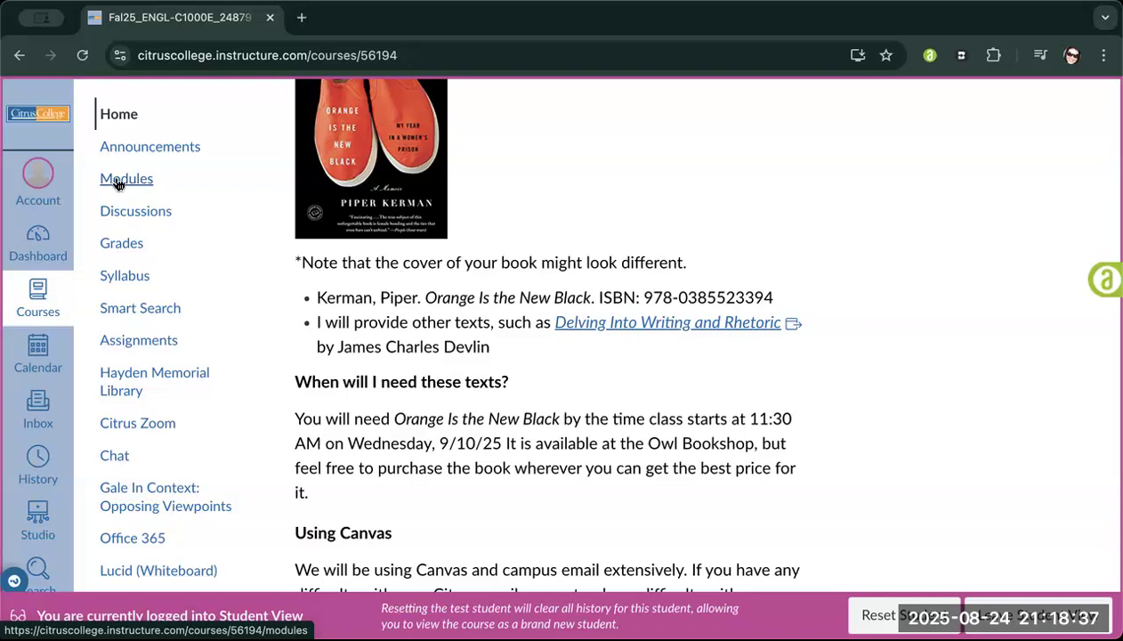
Step: Open the course modules and look through the items of the "Introduction Module: Start Here!"
{"action": "left_click", "coordinate": [130, 180]}
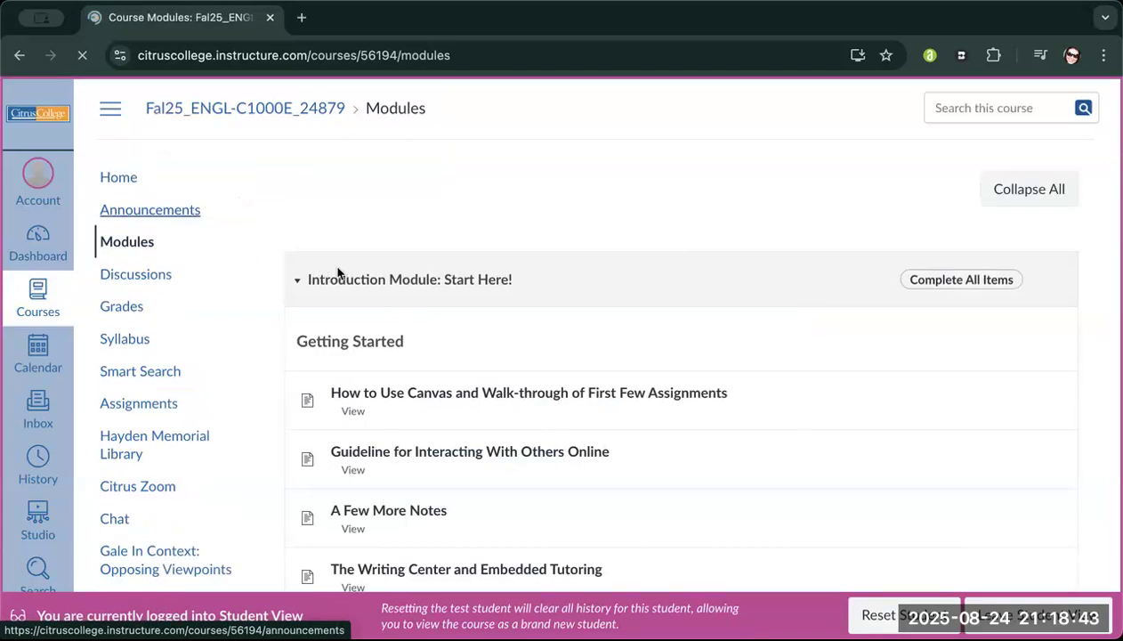
{"action": "scroll", "coordinate": [587, 278], "scroll_direction": "down", "scroll_amount": 5}
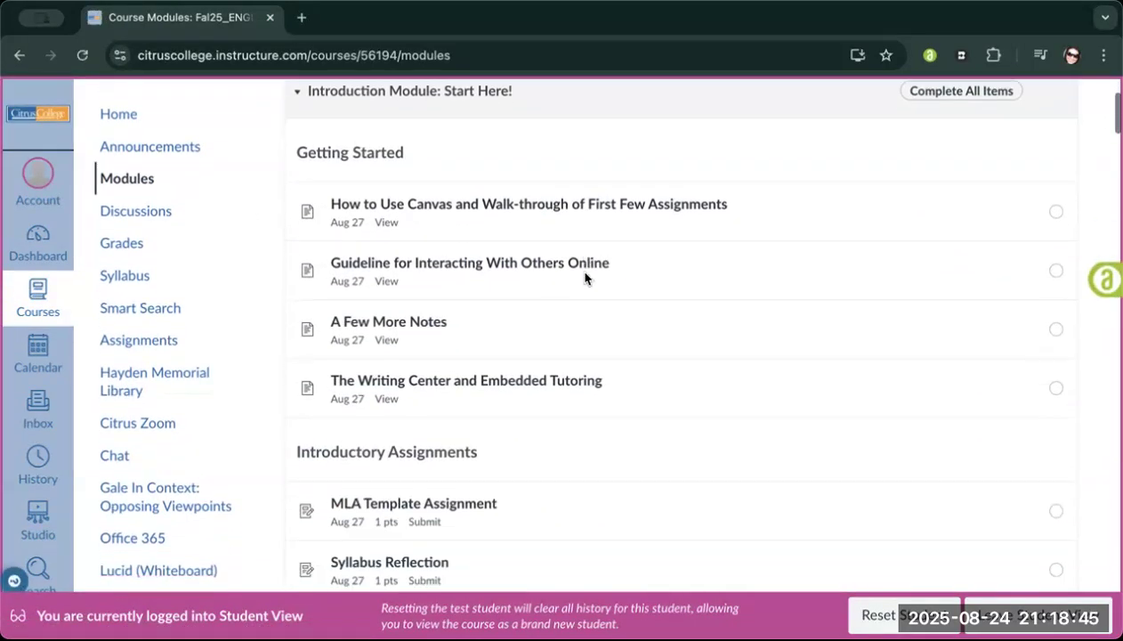
{"action": "scroll", "coordinate": [585, 279], "scroll_direction": "down", "scroll_amount": 10}
{"action": "scroll", "coordinate": [584, 279], "scroll_direction": "up", "scroll_amount": 6}
{"action": "scroll", "coordinate": [584, 278], "scroll_direction": "up", "scroll_amount": 6}
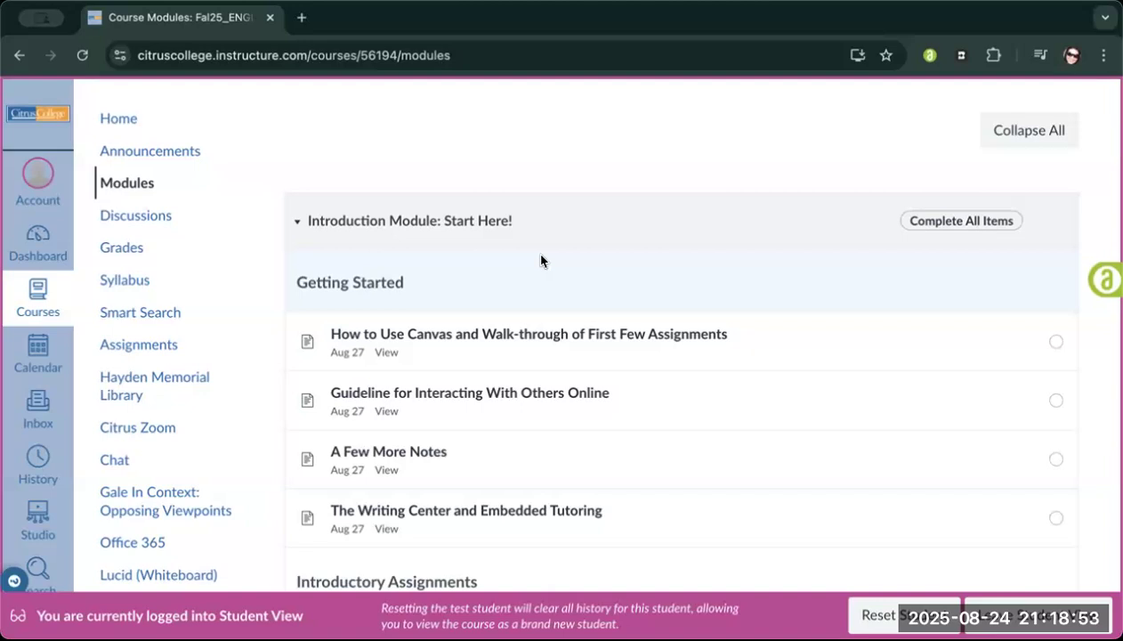
Step: Open the "Essay 1 Readings Lecture" page from the Essay 1 module and review its purpose, directions and lecture video
{"action": "scroll", "coordinate": [587, 236], "scroll_direction": "down", "scroll_amount": 5}
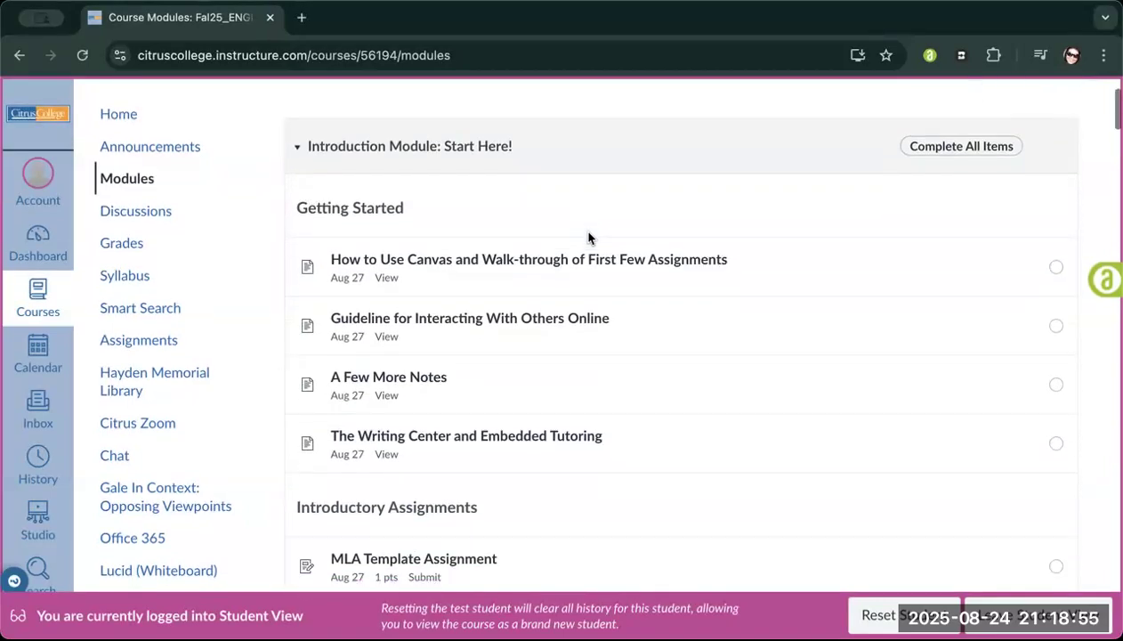
{"action": "scroll", "coordinate": [587, 236], "scroll_direction": "down", "scroll_amount": 9}
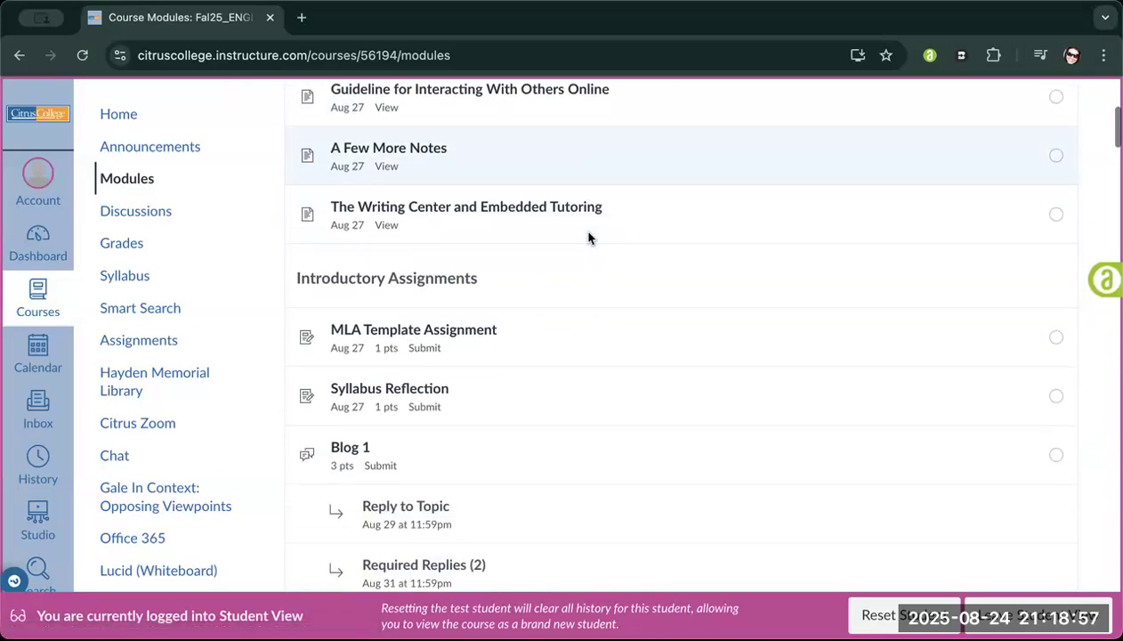
{"action": "scroll", "coordinate": [588, 238], "scroll_direction": "down", "scroll_amount": 7}
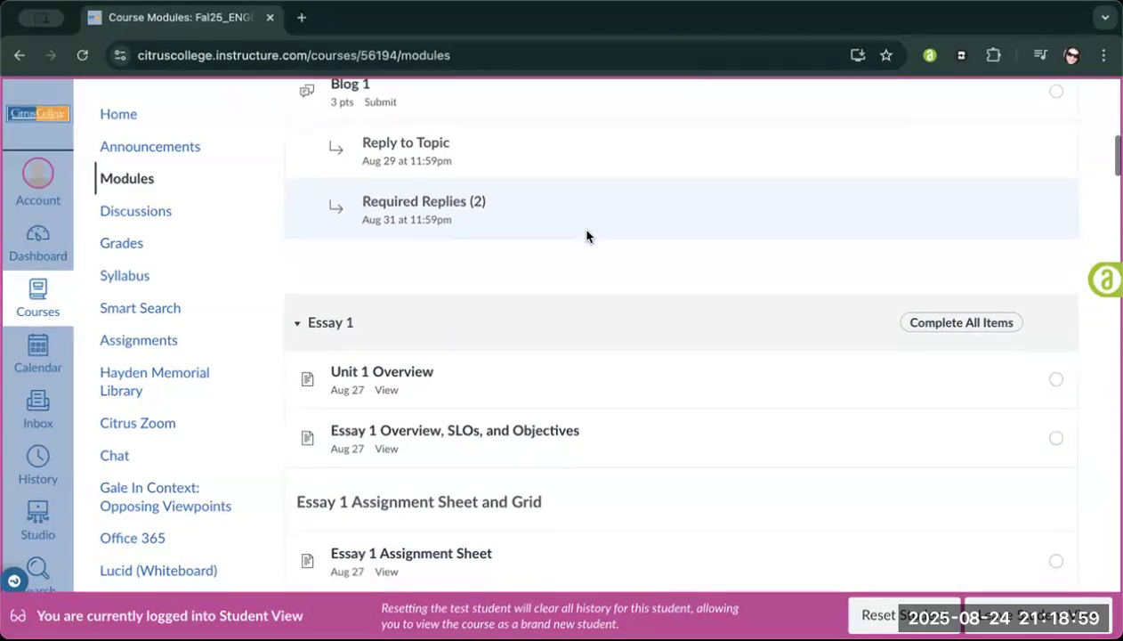
{"action": "scroll", "coordinate": [586, 236], "scroll_direction": "down", "scroll_amount": 7}
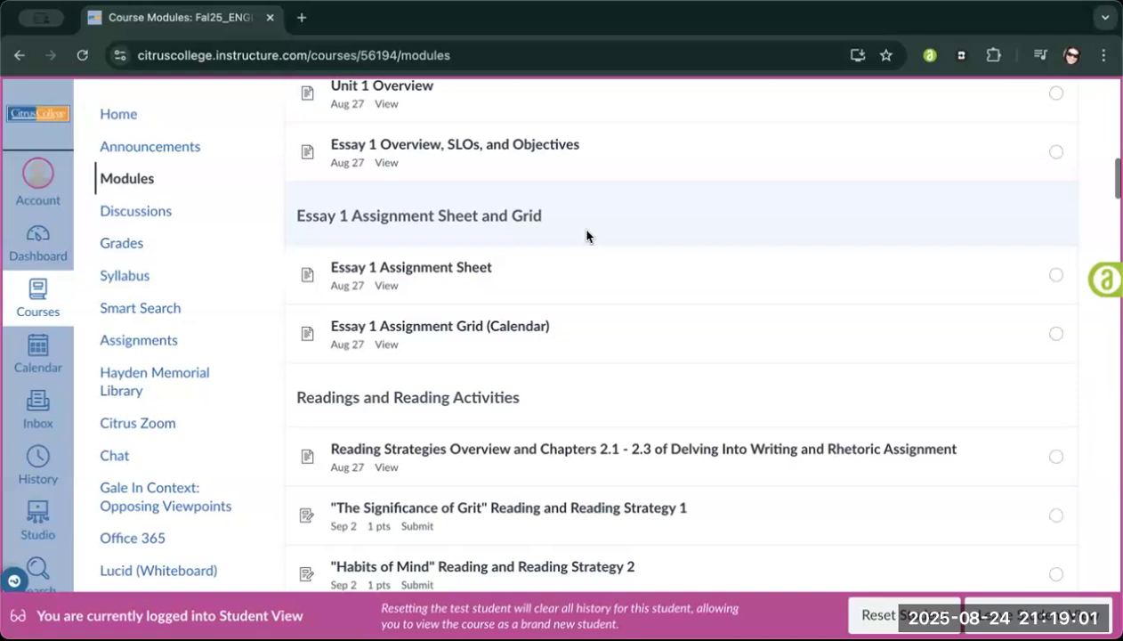
{"action": "scroll", "coordinate": [586, 235], "scroll_direction": "down", "scroll_amount": 10}
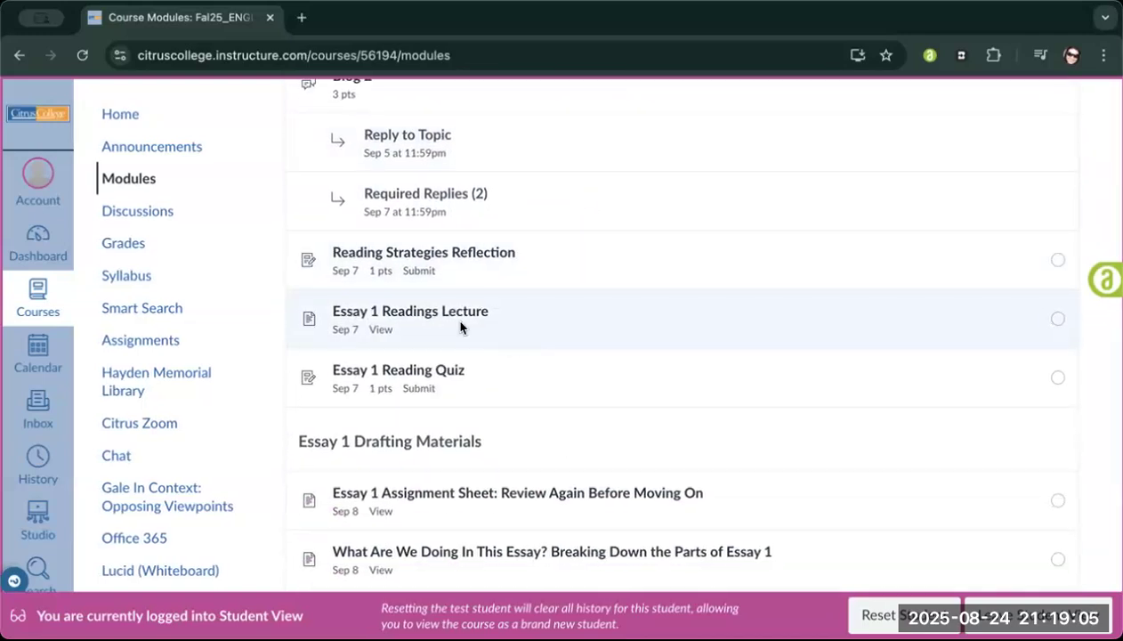
{"action": "left_click", "coordinate": [454, 319]}
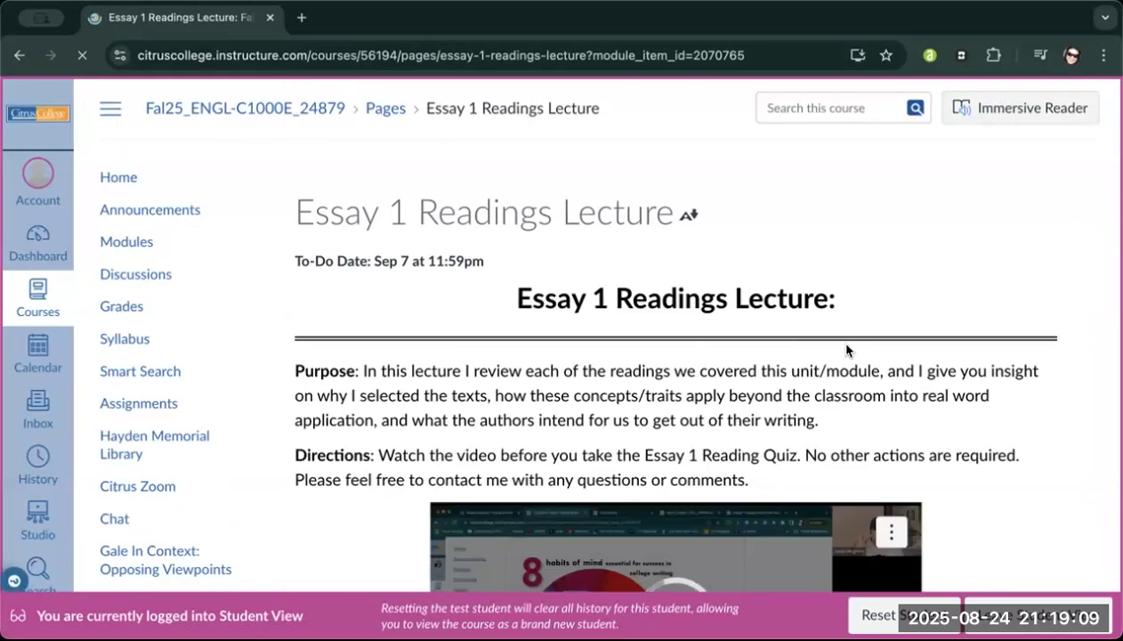
{"action": "scroll", "coordinate": [846, 349], "scroll_direction": "down", "scroll_amount": 1}
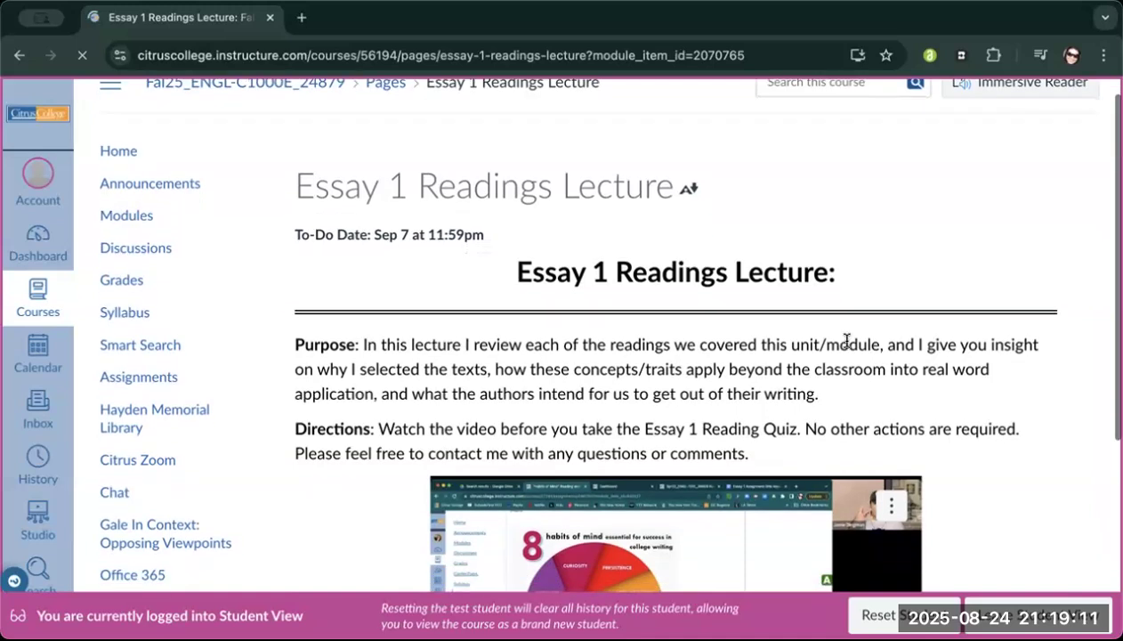
{"action": "scroll", "coordinate": [953, 326], "scroll_direction": "down", "scroll_amount": 4}
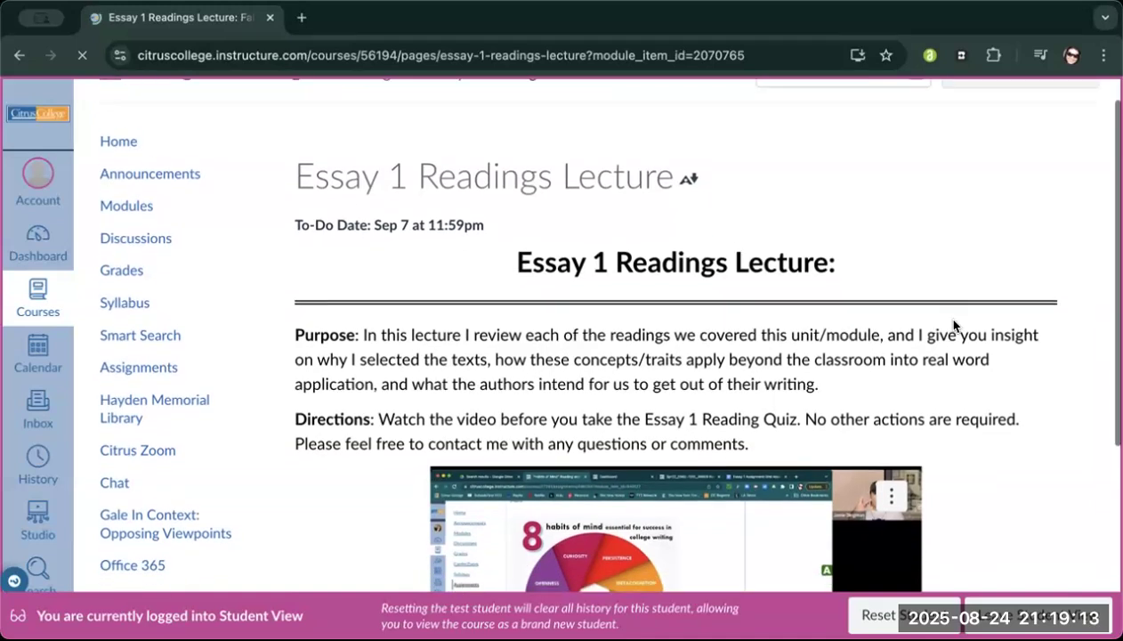
{"action": "scroll", "coordinate": [1008, 362], "scroll_direction": "down", "scroll_amount": 1}
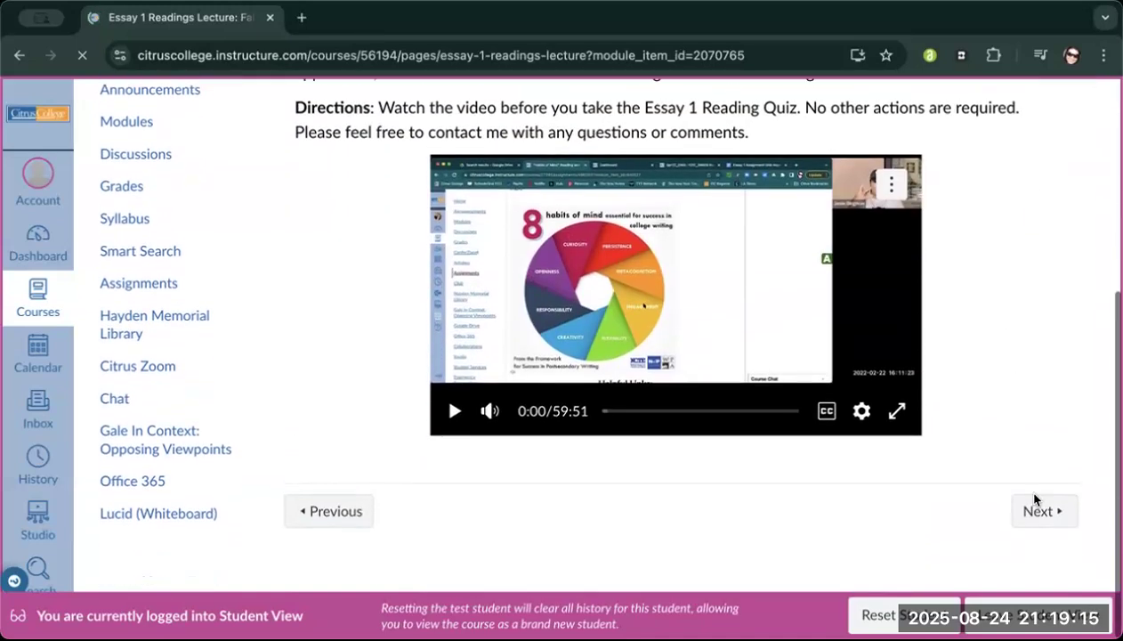
Step: Advance to the Essay 1 Reading Quiz, look through its instructions, and continue to the Essay 1 Assignment Sheet review page
{"action": "left_click", "coordinate": [1043, 515]}
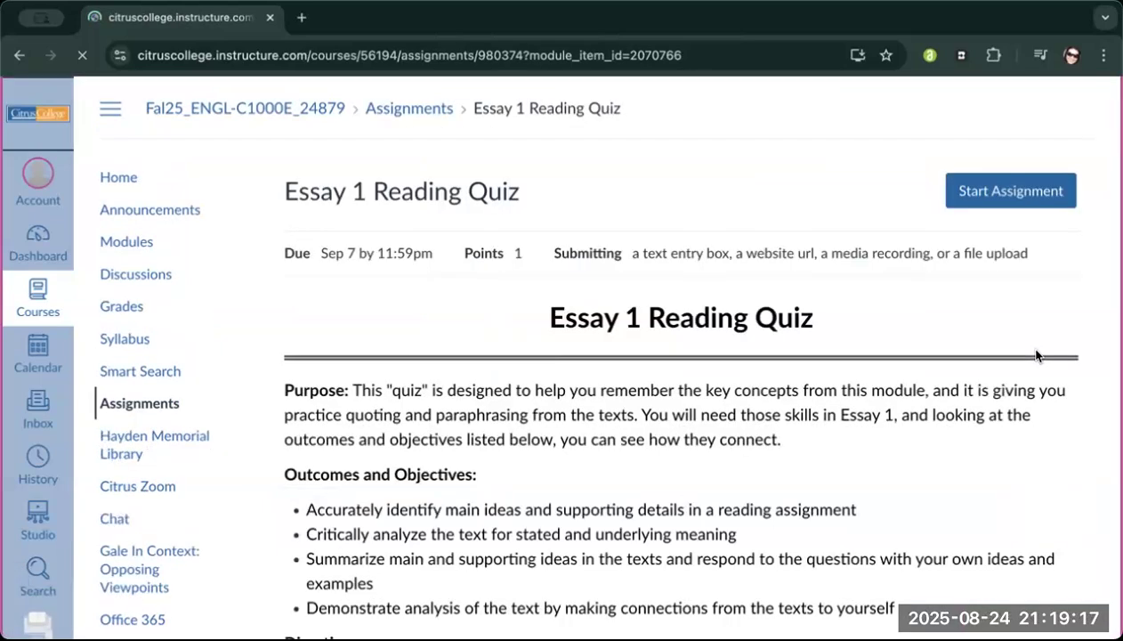
{"action": "scroll", "coordinate": [1036, 355], "scroll_direction": "down", "scroll_amount": 4}
{"action": "scroll", "coordinate": [1035, 355], "scroll_direction": "down", "scroll_amount": 15}
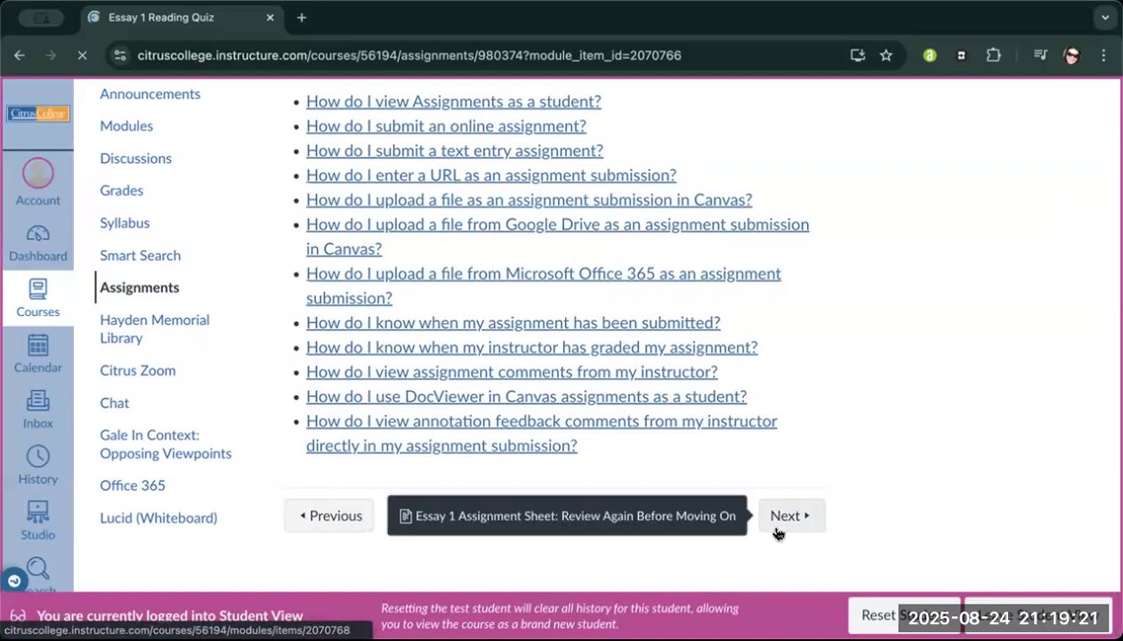
{"action": "left_click", "coordinate": [777, 532]}
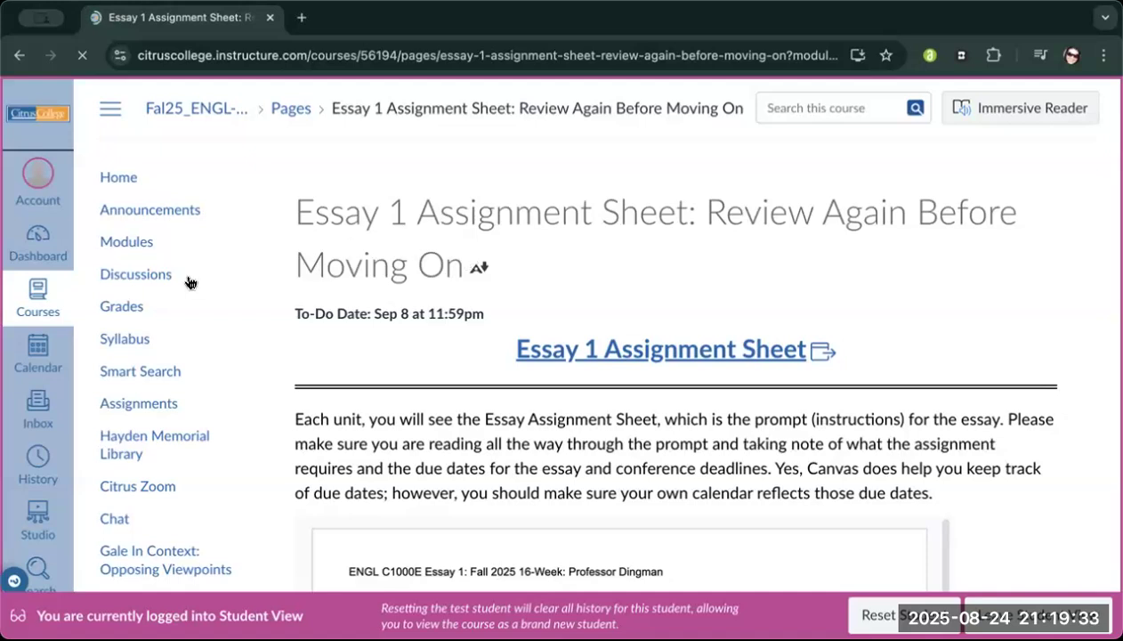
Step: Return to the course modules and review the Getting Started pages, the Introductory Assignments and the start of the Essay 1 module
{"action": "left_click", "coordinate": [142, 244]}
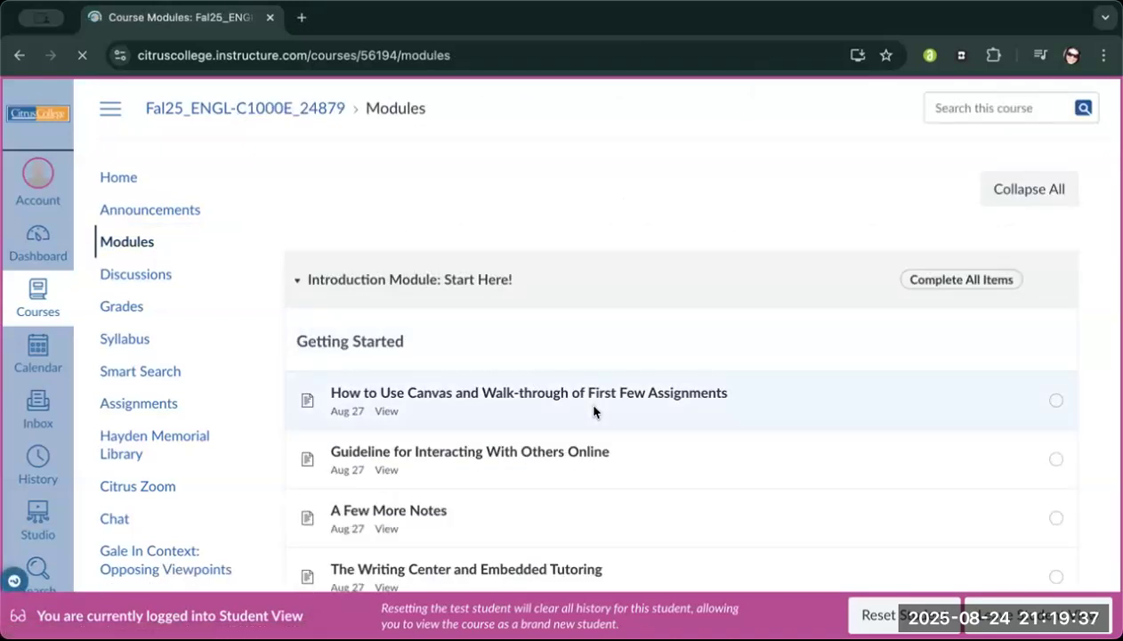
{"action": "scroll", "coordinate": [594, 411], "scroll_direction": "down", "scroll_amount": 1}
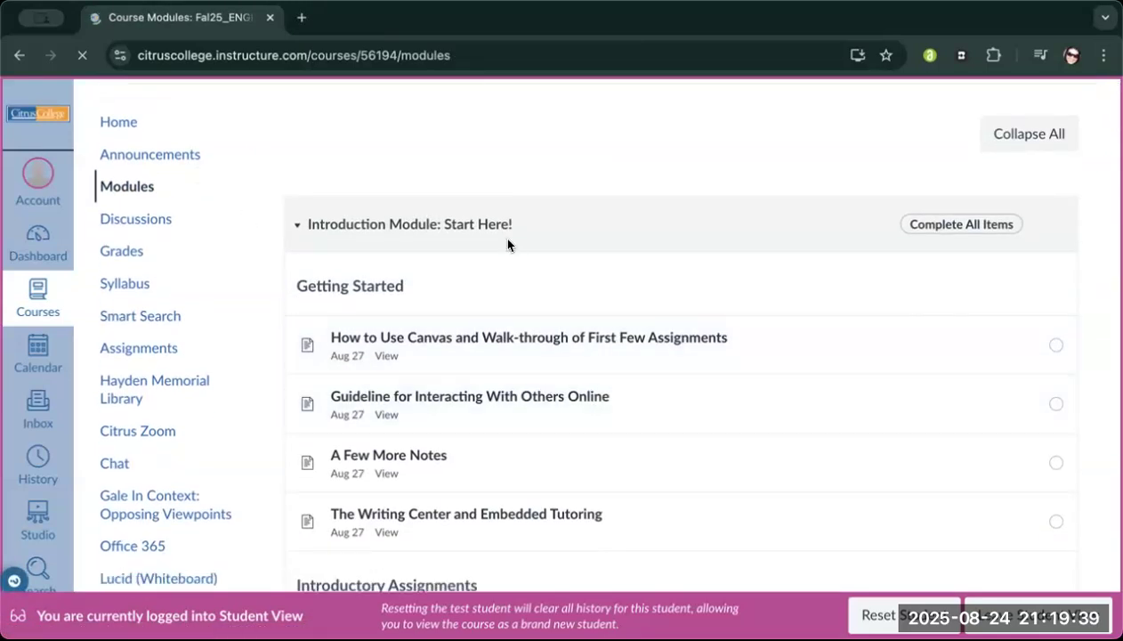
{"action": "scroll", "coordinate": [536, 365], "scroll_direction": "down", "scroll_amount": 8}
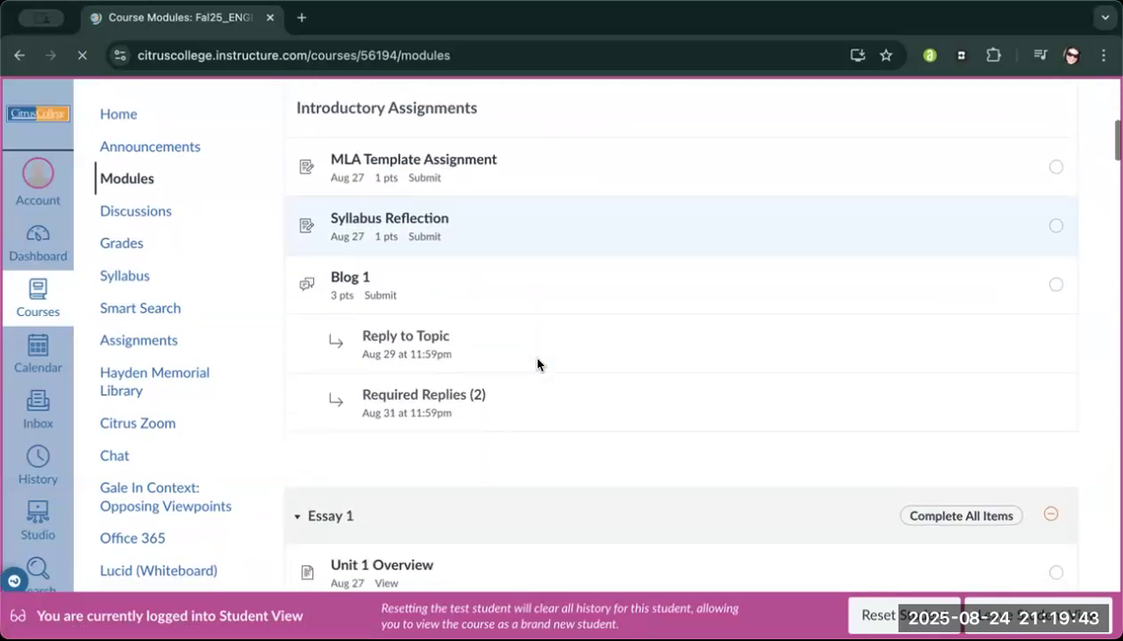
{"action": "scroll", "coordinate": [536, 363], "scroll_direction": "down", "scroll_amount": 4}
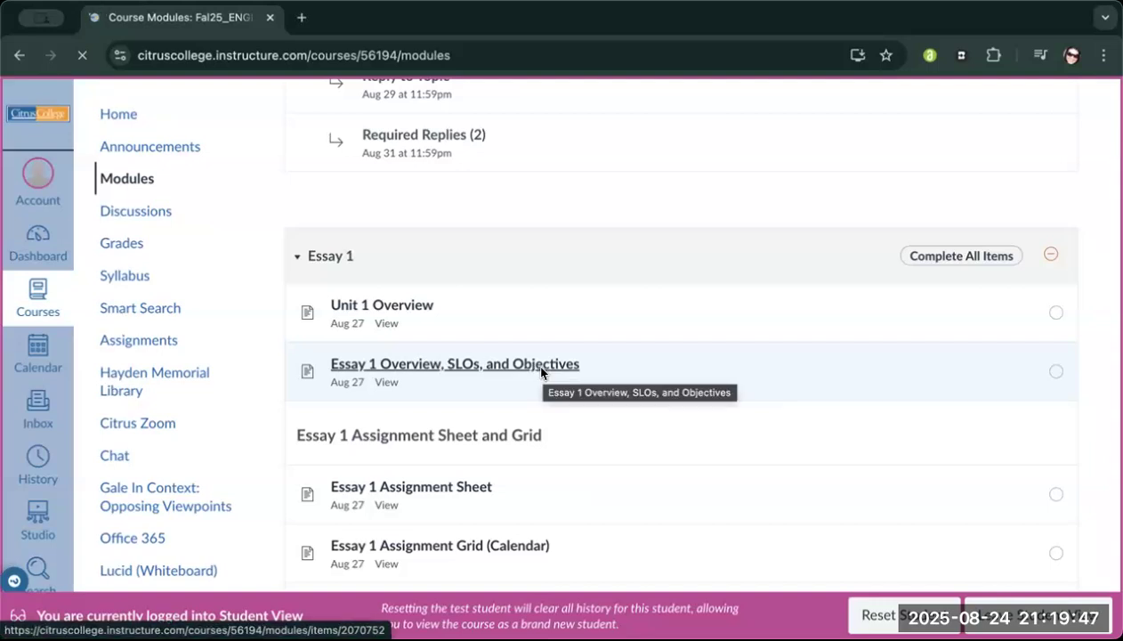
{"action": "scroll", "coordinate": [539, 370], "scroll_direction": "up", "scroll_amount": 1}
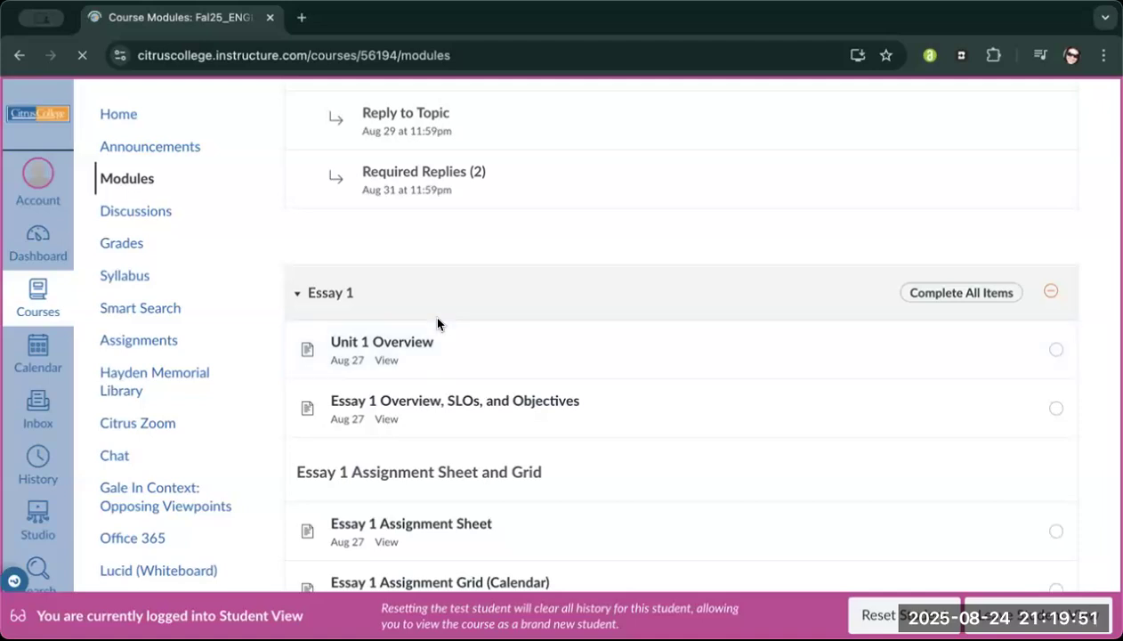
{"action": "scroll", "coordinate": [343, 254], "scroll_direction": "up", "scroll_amount": 8}
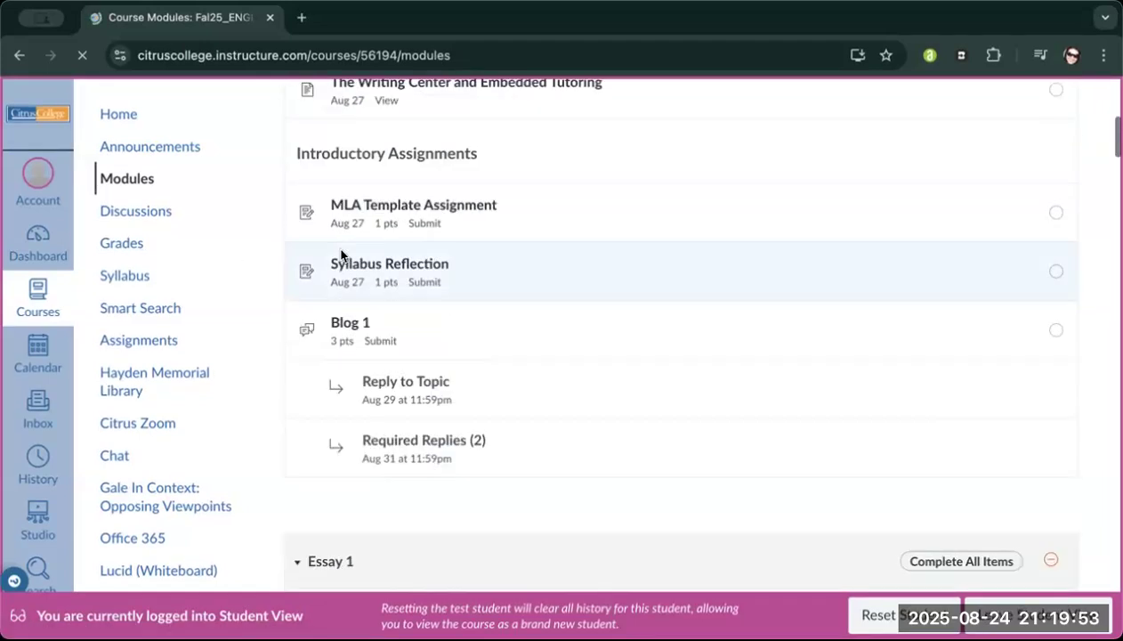
{"action": "scroll", "coordinate": [340, 254], "scroll_direction": "up", "scroll_amount": 2}
{"action": "scroll", "coordinate": [384, 318], "scroll_direction": "down", "scroll_amount": 5}
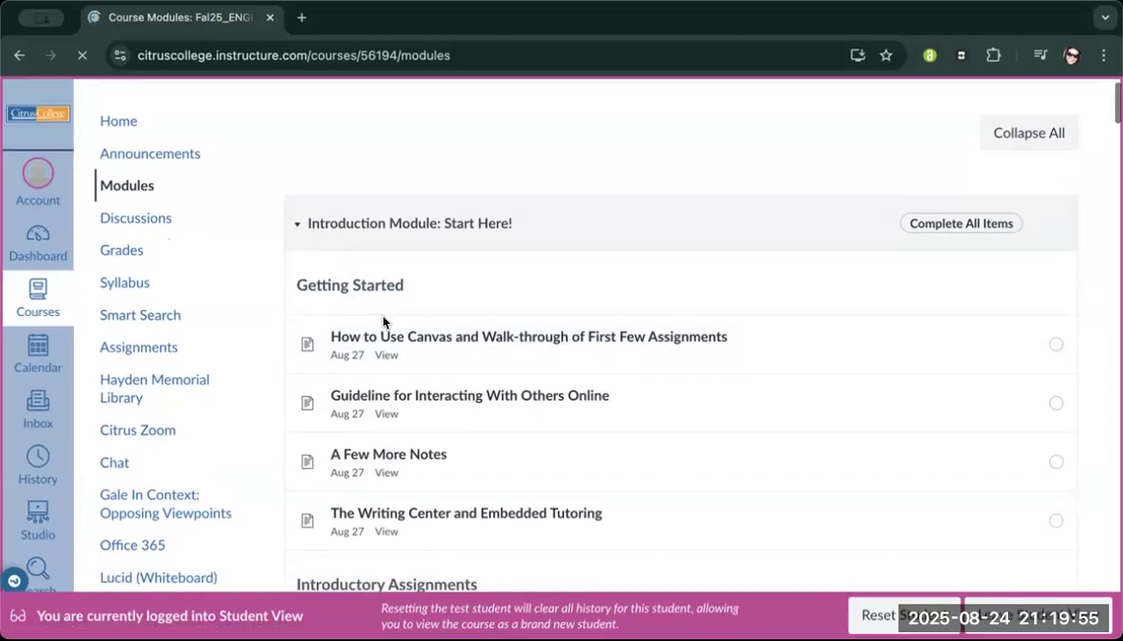
{"action": "scroll", "coordinate": [443, 341], "scroll_direction": "down", "scroll_amount": 8}
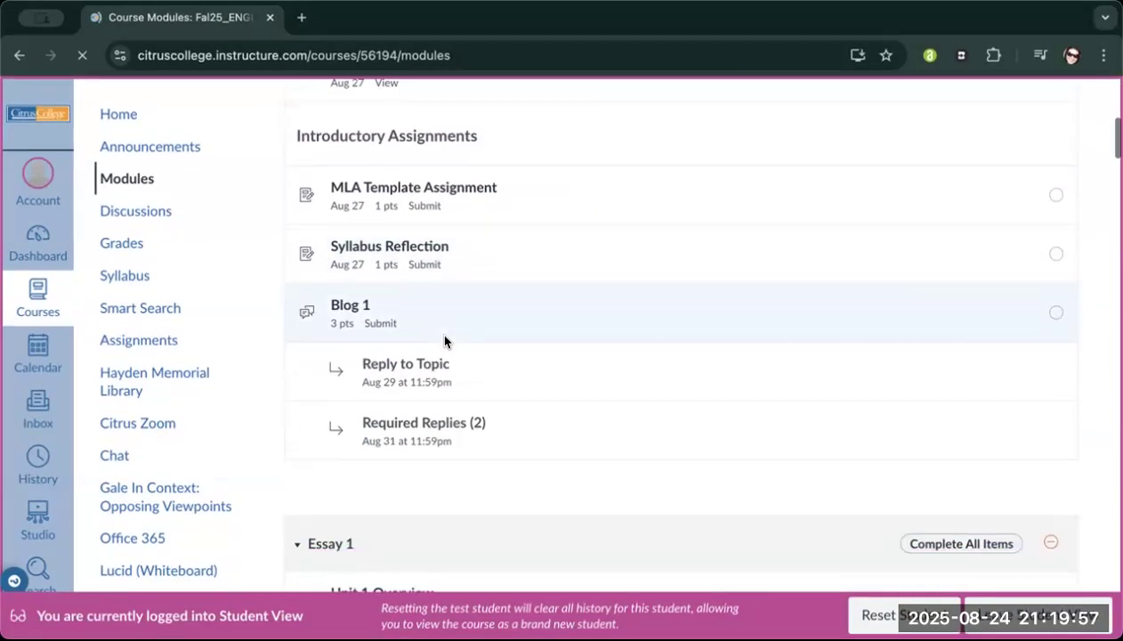
Step: Review the Essay 1 module's overview pages, assignment sheet and grid, and the items under "Readings and Reading Activities"
{"action": "scroll", "coordinate": [445, 342], "scroll_direction": "down", "scroll_amount": 5}
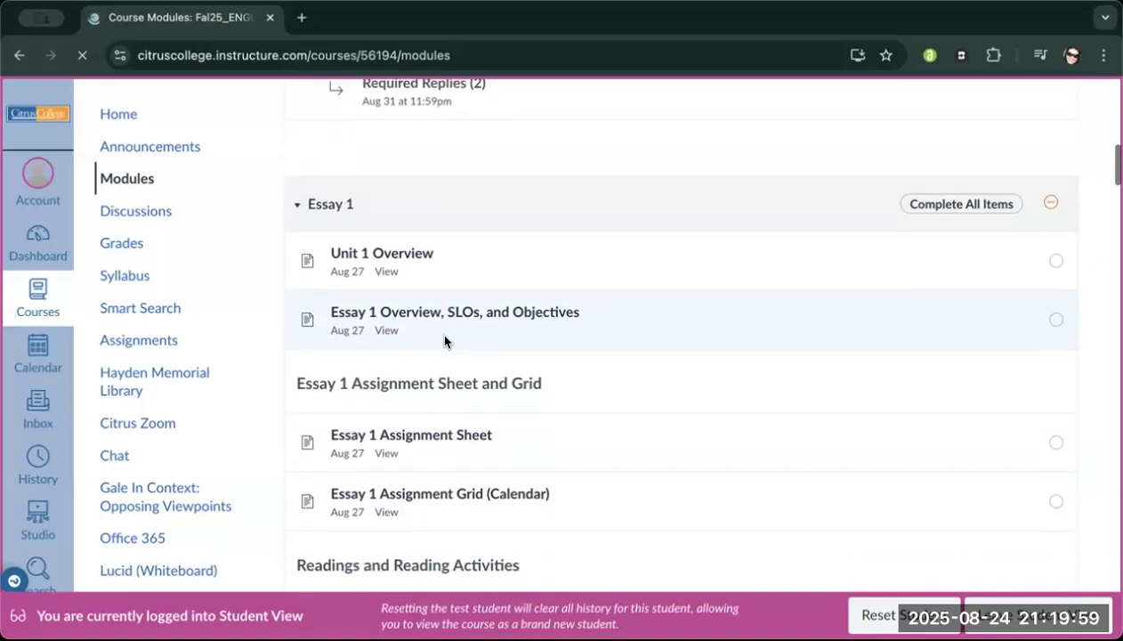
{"action": "scroll", "coordinate": [666, 322], "scroll_direction": "down", "scroll_amount": 3}
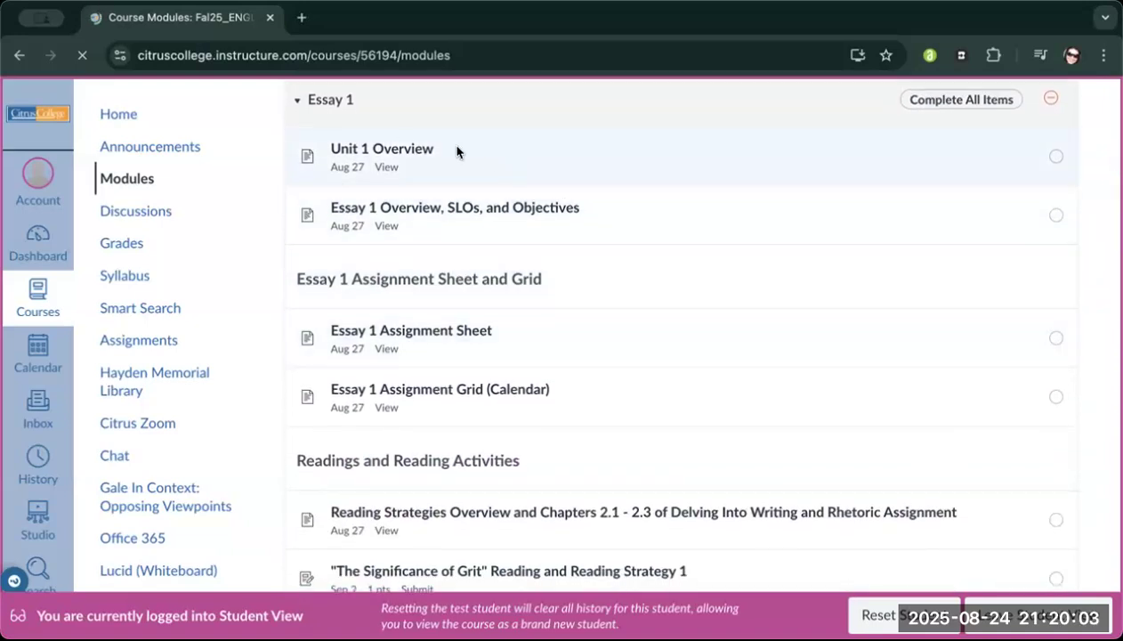
{"action": "scroll", "coordinate": [391, 181], "scroll_direction": "down", "scroll_amount": 3}
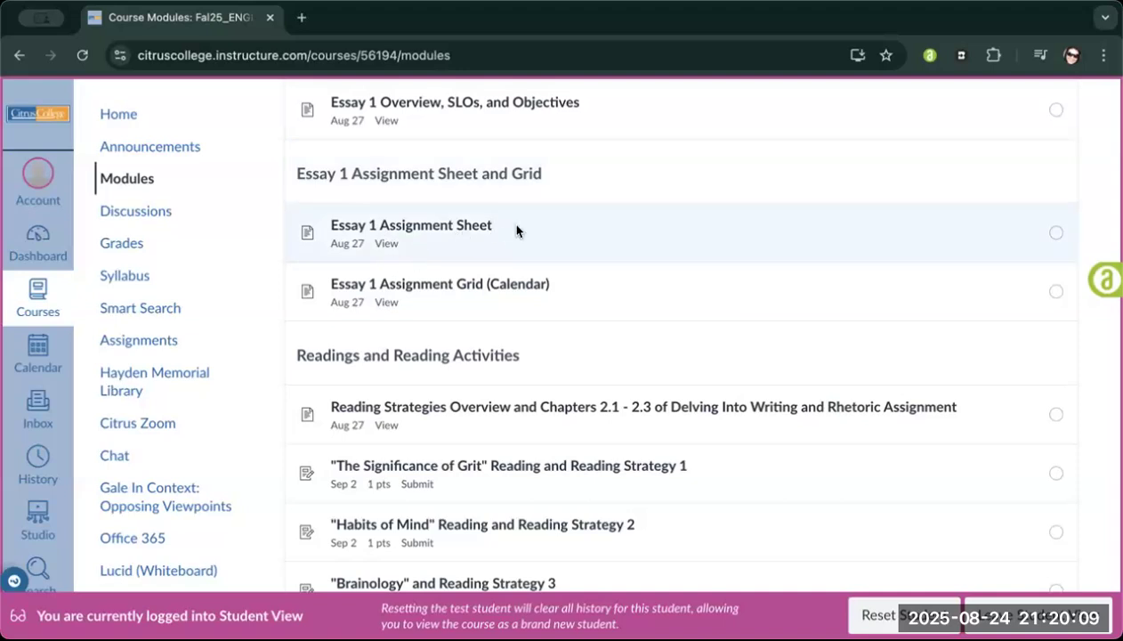
{"action": "scroll", "coordinate": [511, 249], "scroll_direction": "down", "scroll_amount": 2}
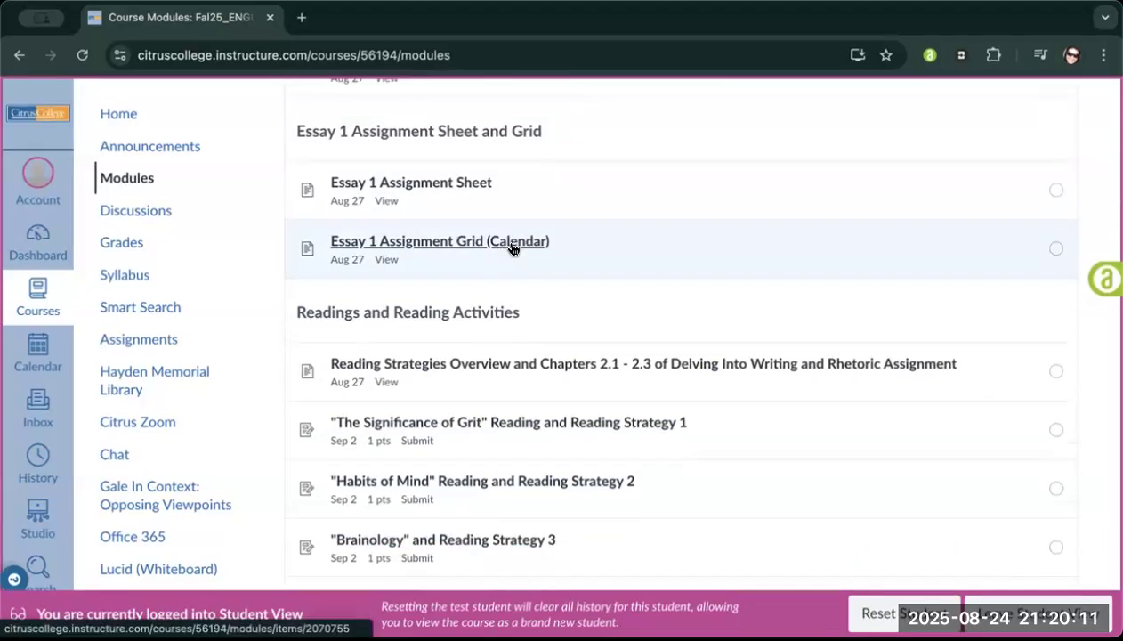
{"action": "scroll", "coordinate": [513, 249], "scroll_direction": "down", "scroll_amount": 3}
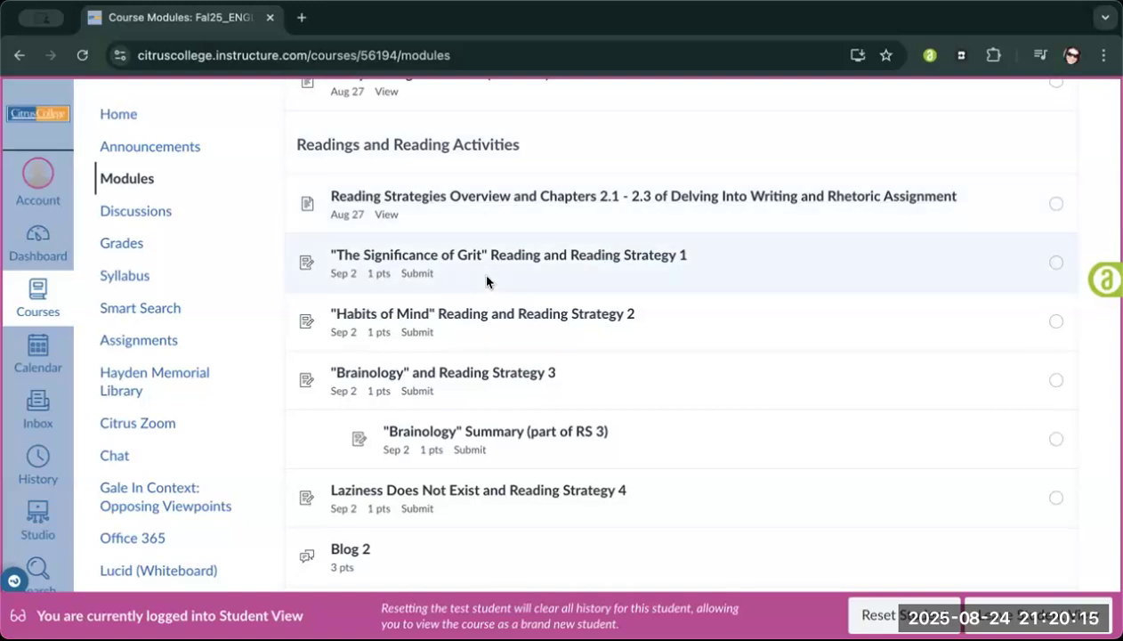
{"action": "scroll", "coordinate": [485, 282], "scroll_direction": "down", "scroll_amount": 8}
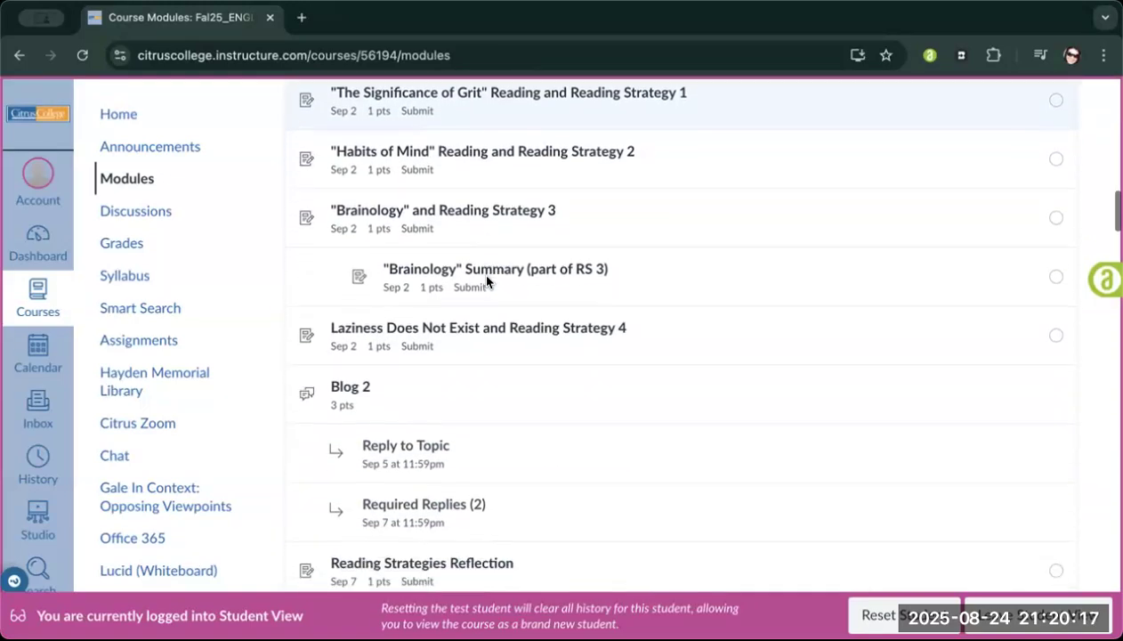
{"action": "scroll", "coordinate": [485, 282], "scroll_direction": "down", "scroll_amount": 7}
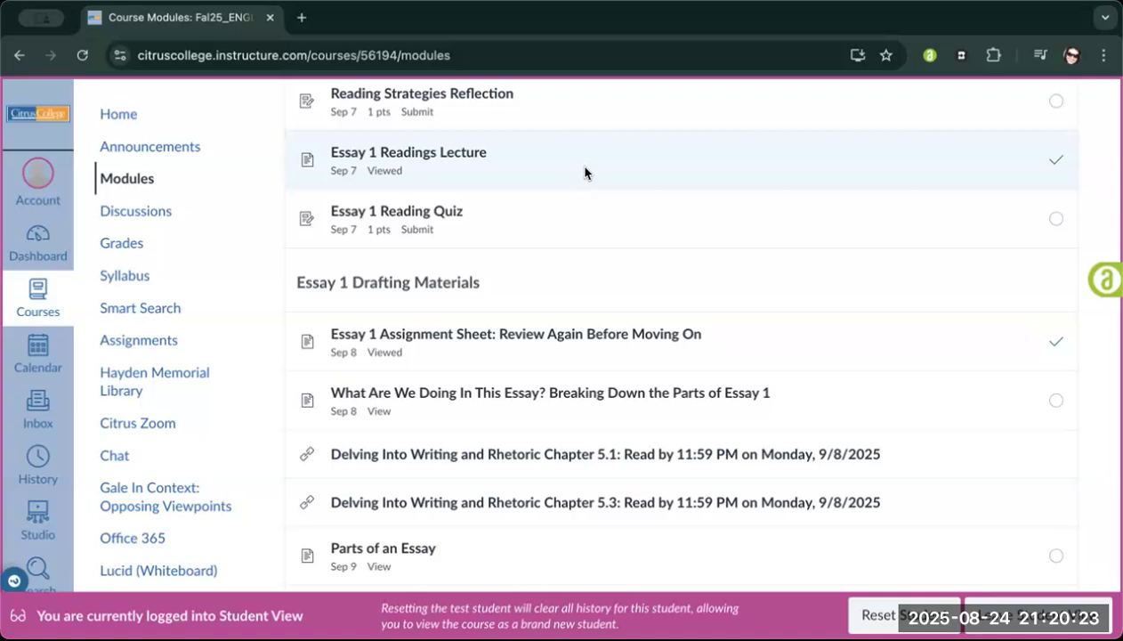
Step: Look through the Essay 1 Drafting Materials, blogs, book club and peer review items down to the Essay 1 Submission section
{"action": "scroll", "coordinate": [579, 174], "scroll_direction": "down", "scroll_amount": 3}
{"action": "scroll", "coordinate": [552, 328], "scroll_direction": "down", "scroll_amount": 2}
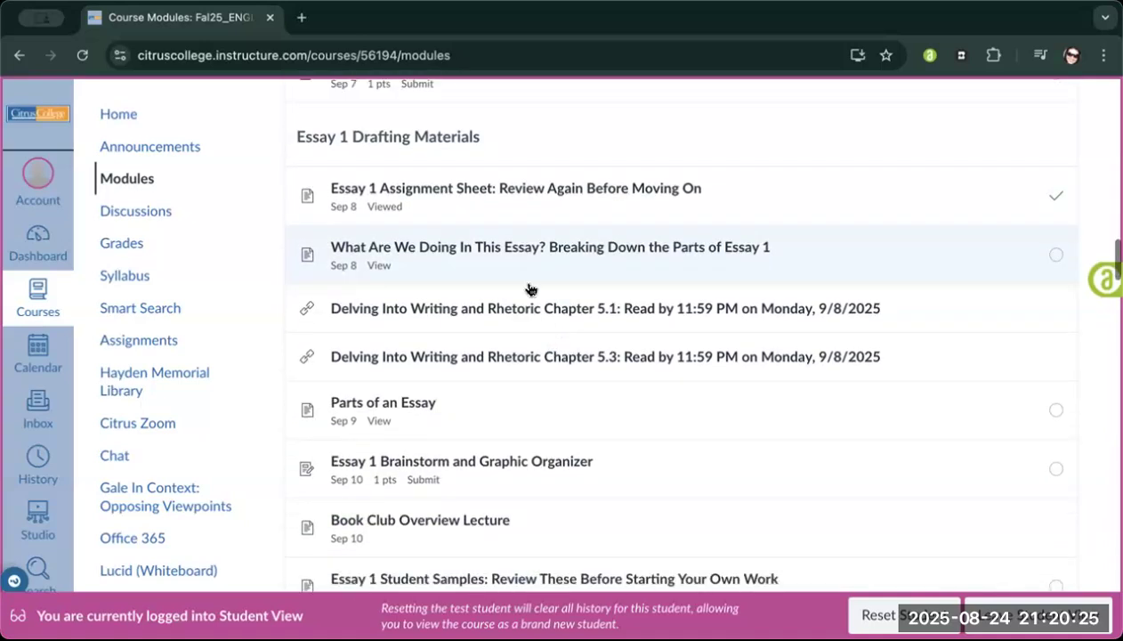
{"action": "scroll", "coordinate": [465, 330], "scroll_direction": "down", "scroll_amount": 6}
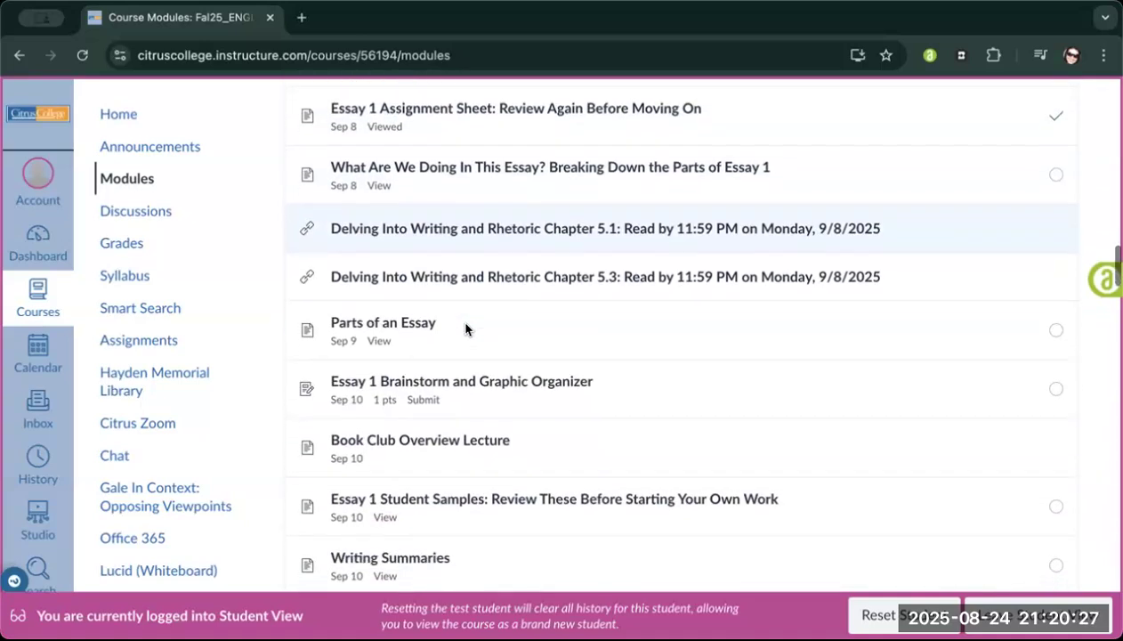
{"action": "scroll", "coordinate": [465, 330], "scroll_direction": "down", "scroll_amount": 15}
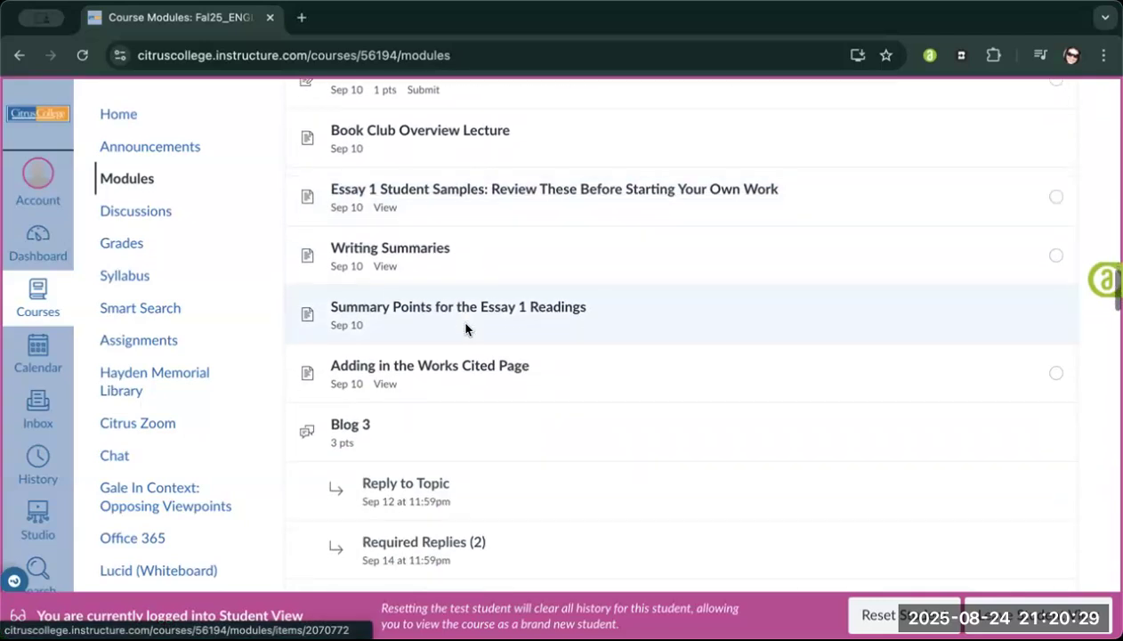
{"action": "scroll", "coordinate": [465, 330], "scroll_direction": "down", "scroll_amount": 20}
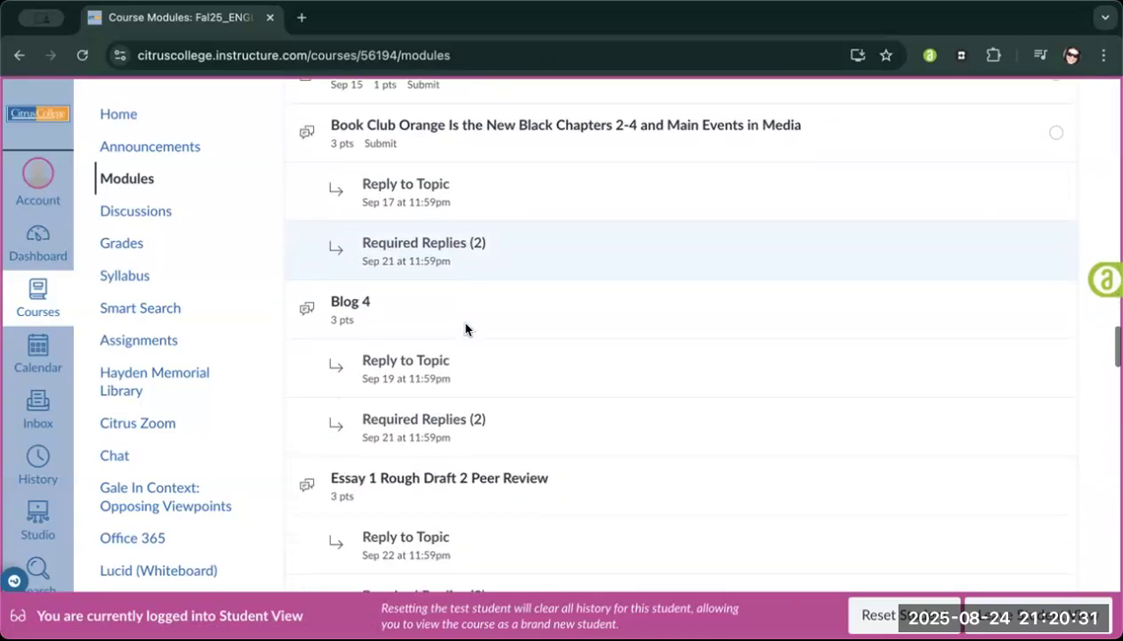
{"action": "scroll", "coordinate": [466, 329], "scroll_direction": "down", "scroll_amount": 6}
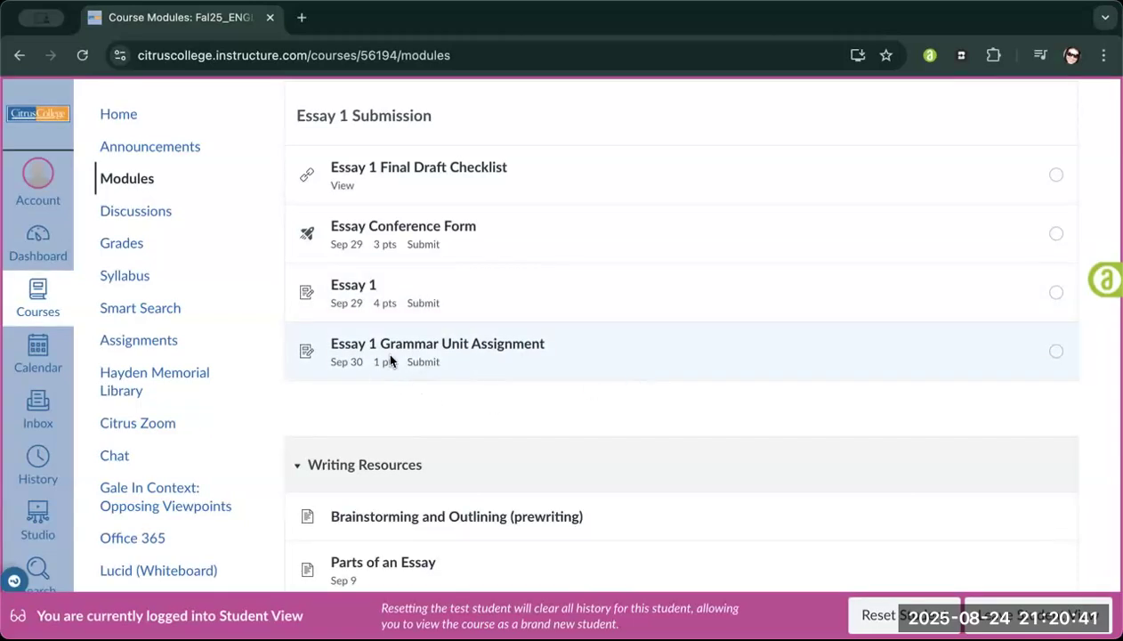
Step: Look back over the Essay 1 conference, book club and Blog 4 items and return to the Introduction Module
{"action": "scroll", "coordinate": [426, 327], "scroll_direction": "up", "scroll_amount": 4}
{"action": "scroll", "coordinate": [426, 328], "scroll_direction": "up", "scroll_amount": 10}
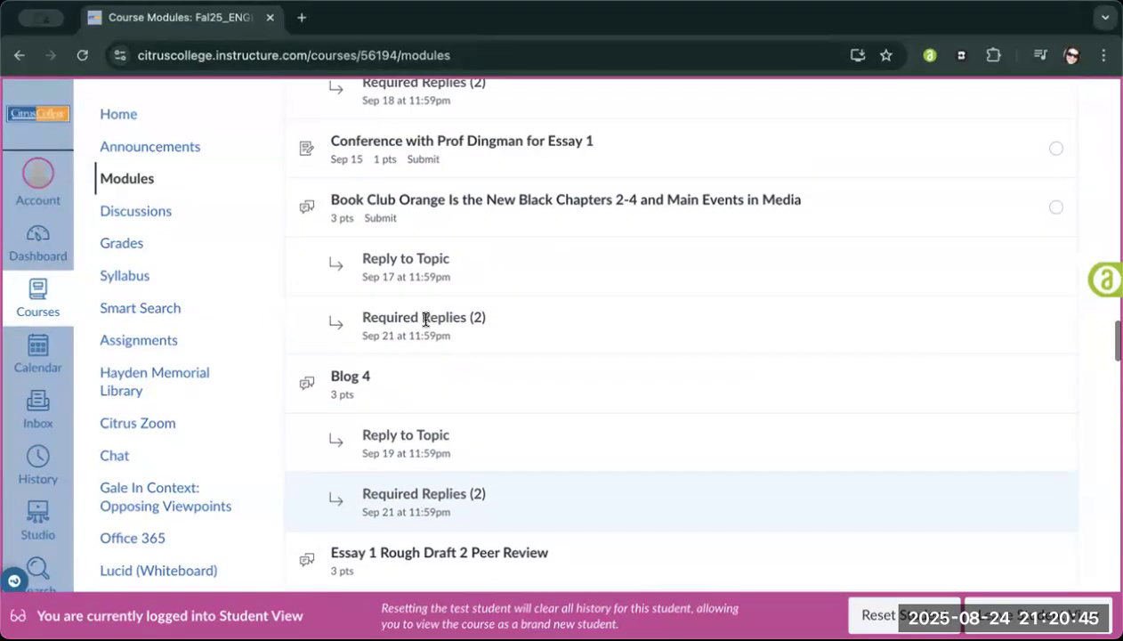
{"action": "scroll", "coordinate": [426, 321], "scroll_direction": "up", "scroll_amount": 1}
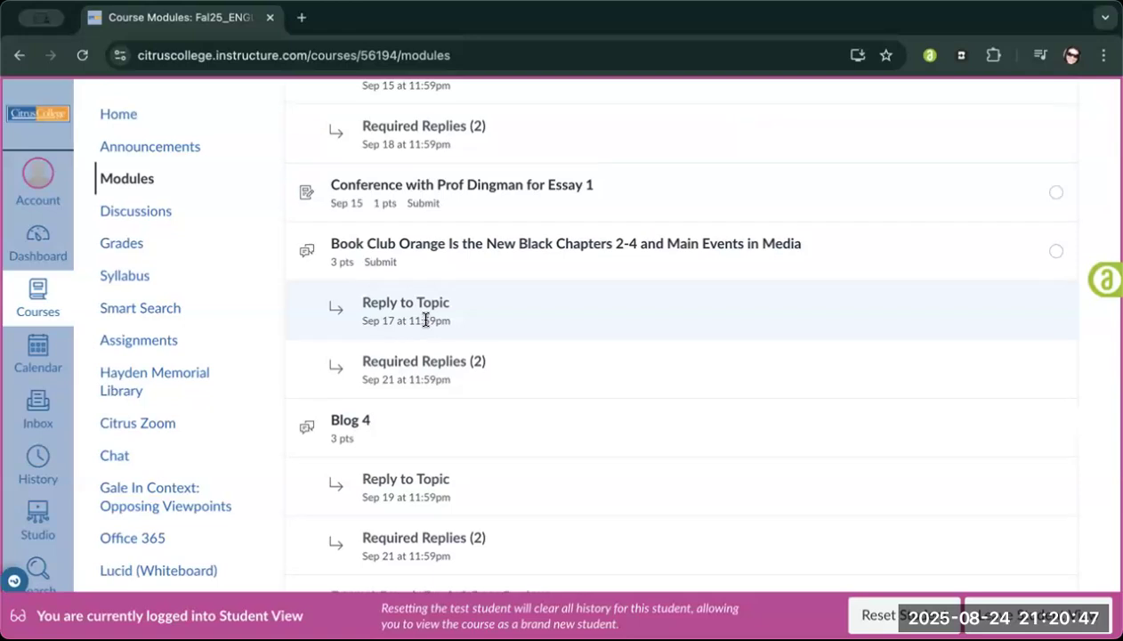
{"action": "scroll", "coordinate": [426, 321], "scroll_direction": "up", "scroll_amount": 15}
{"action": "scroll", "coordinate": [427, 320], "scroll_direction": "down", "scroll_amount": 3}
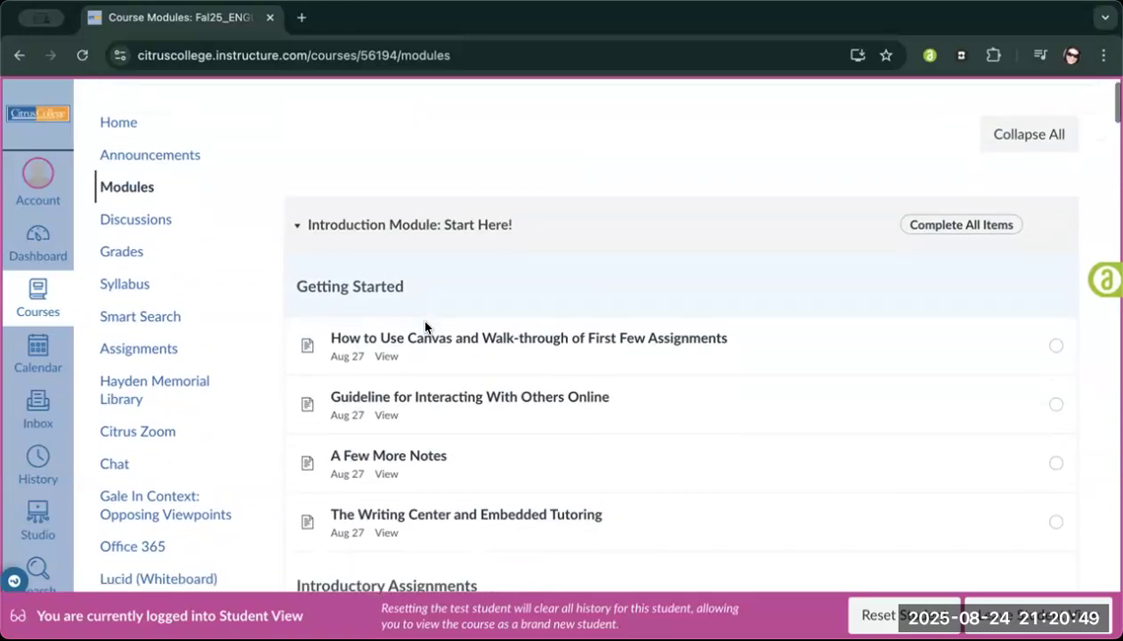
Step: Look over the Introductory Assignments in the Introduction Module and read through the MLA Template Assignment's purpose, directions and grading
{"action": "scroll", "coordinate": [425, 327], "scroll_direction": "down", "scroll_amount": 2}
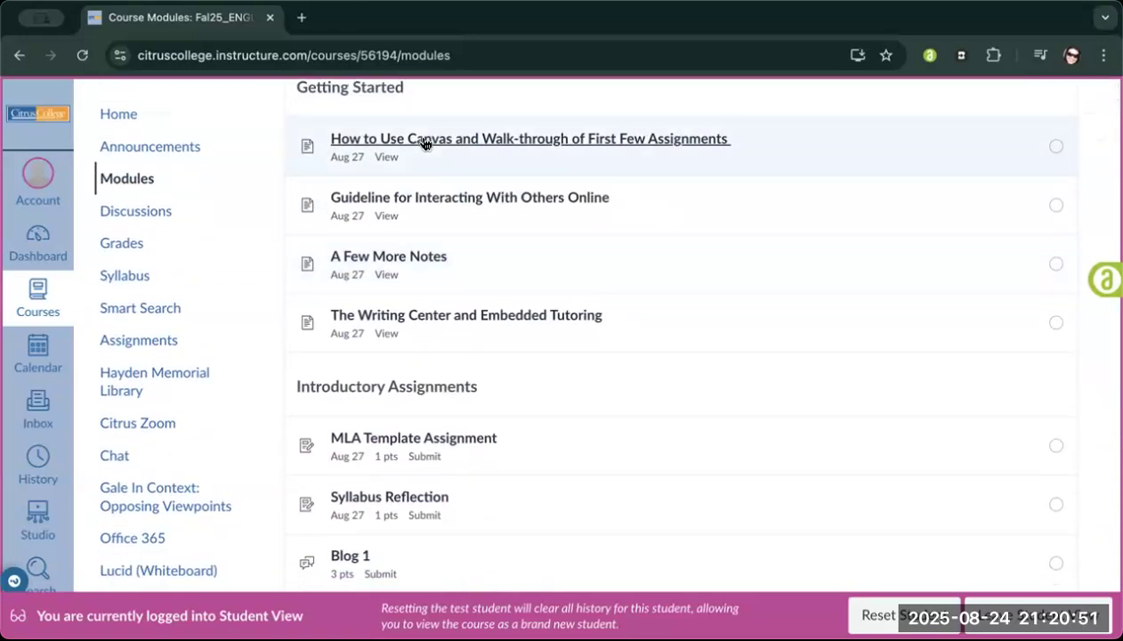
{"action": "scroll", "coordinate": [463, 241], "scroll_direction": "down", "scroll_amount": 3}
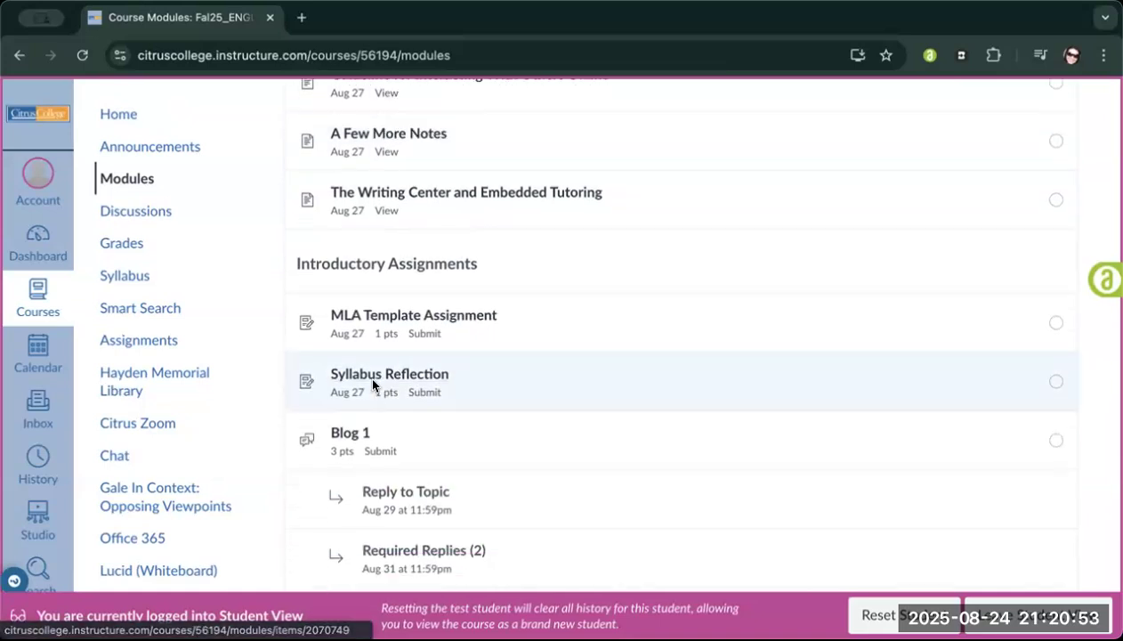
{"action": "left_click", "coordinate": [372, 318]}
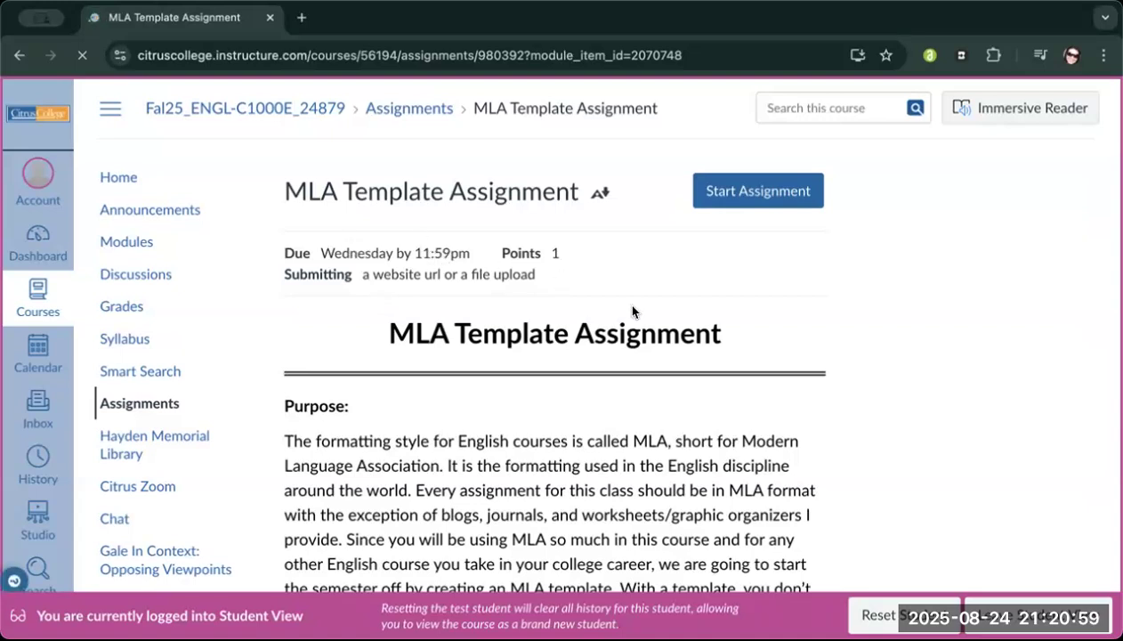
{"action": "scroll", "coordinate": [631, 311], "scroll_direction": "down", "scroll_amount": 10}
{"action": "scroll", "coordinate": [632, 311], "scroll_direction": "up", "scroll_amount": 10}
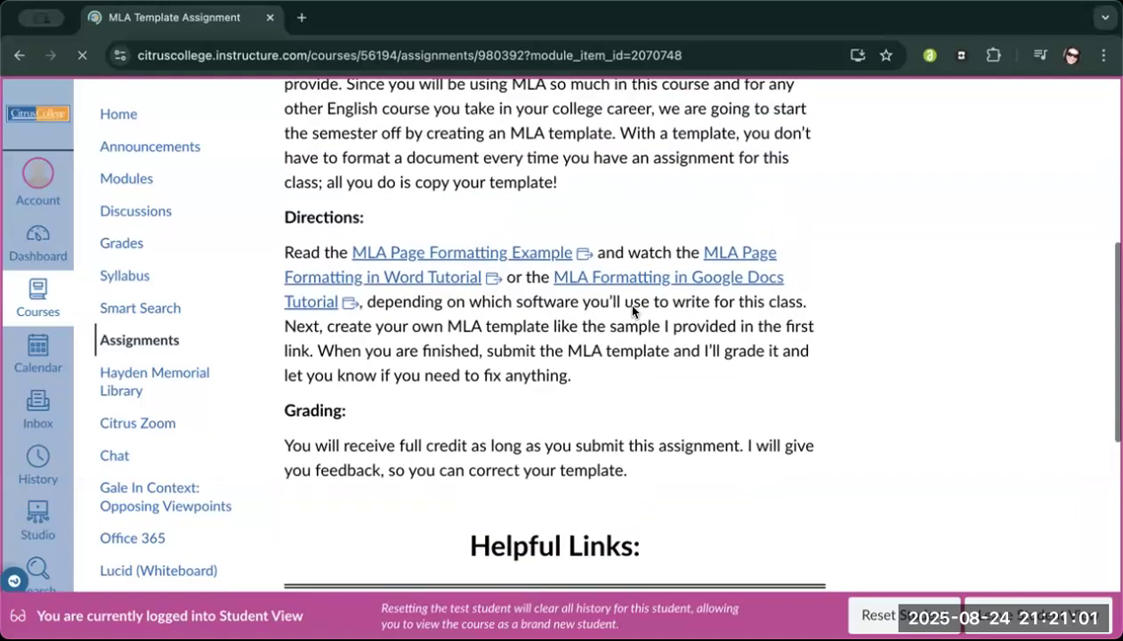
Step: View the course's Discussions list, and return to the modules to review Blog 1's reply items and the start of Essay 1
{"action": "left_click", "coordinate": [131, 245]}
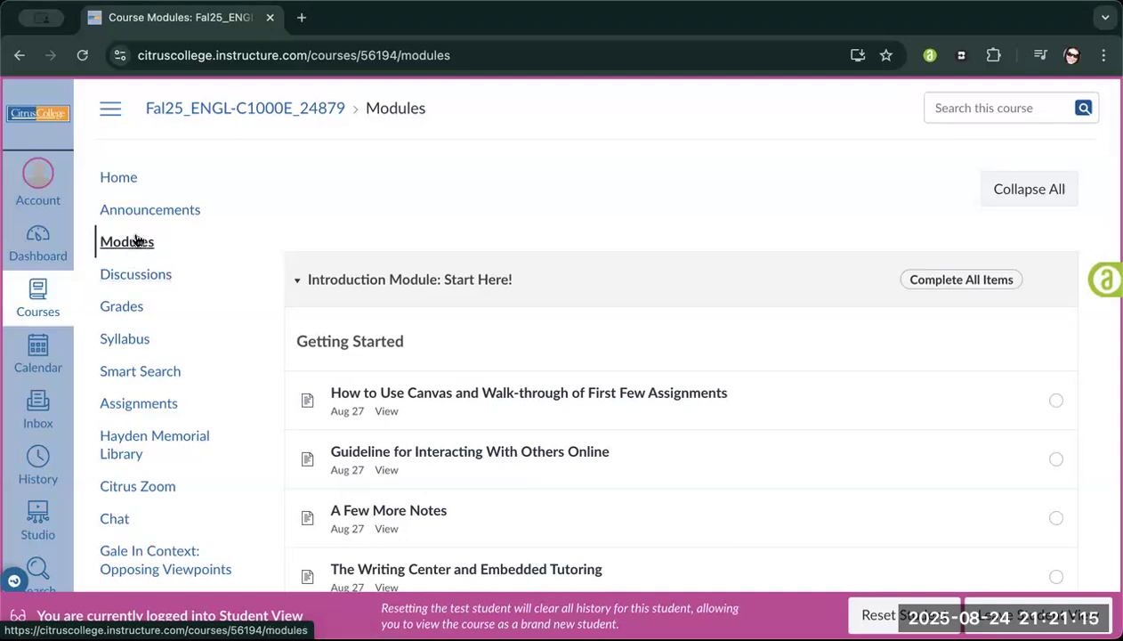
{"action": "left_click", "coordinate": [119, 279]}
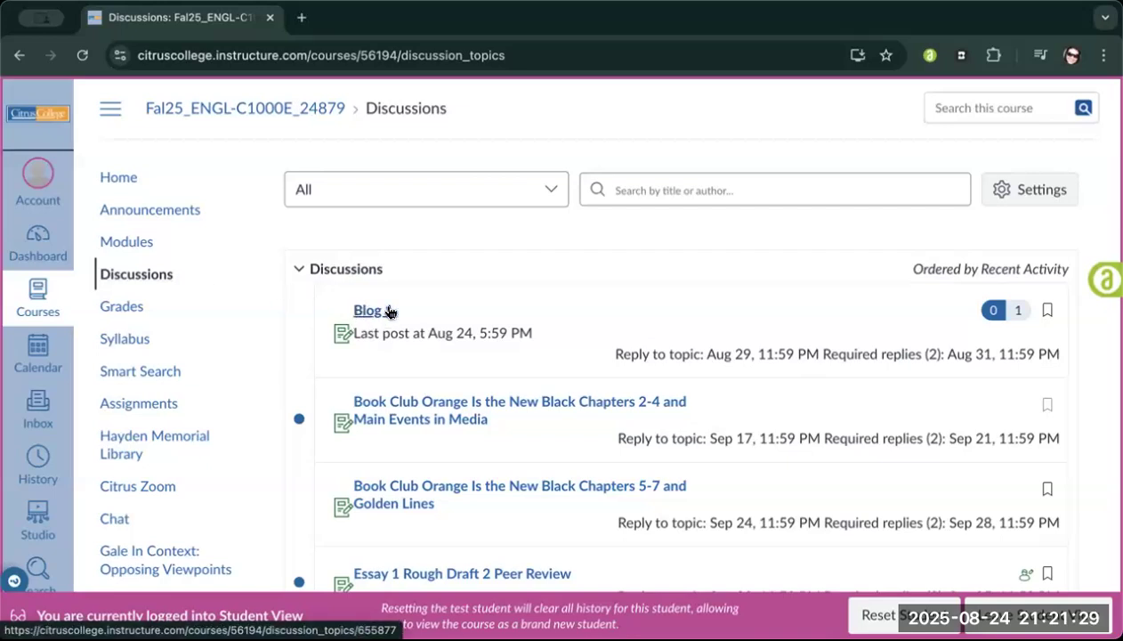
{"action": "left_click", "coordinate": [136, 252]}
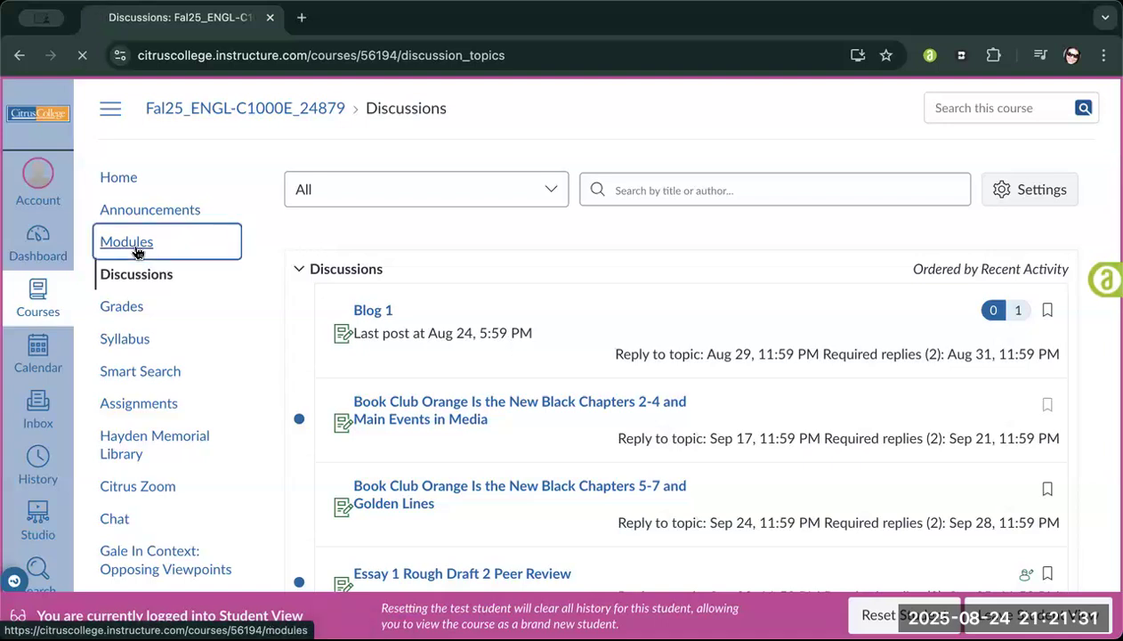
{"action": "scroll", "coordinate": [521, 351], "scroll_direction": "down", "scroll_amount": 7}
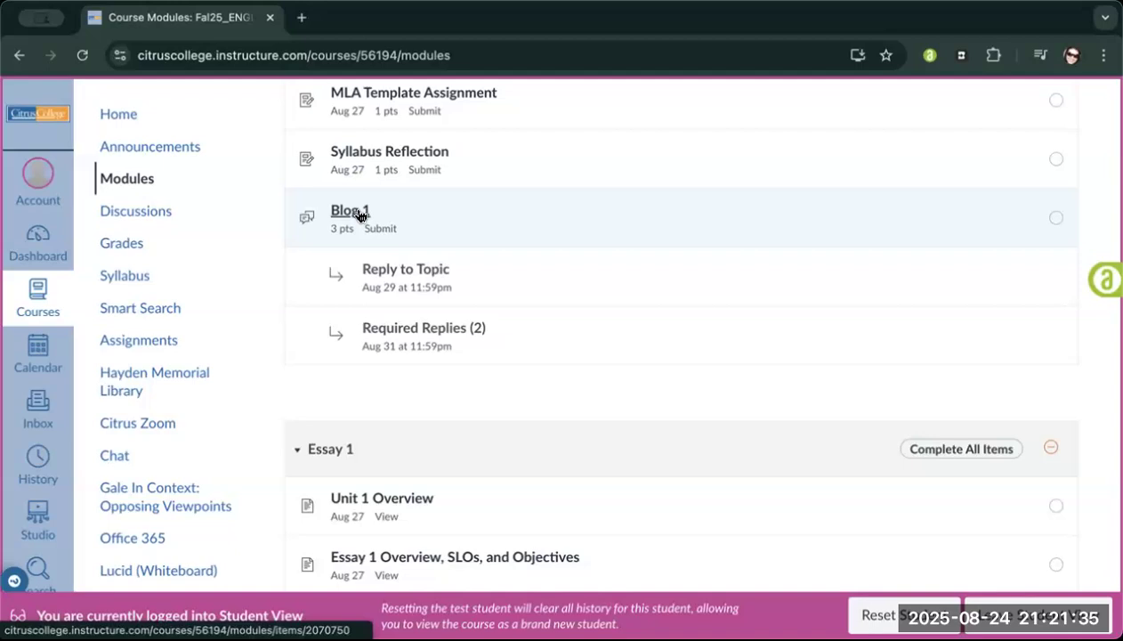
{"action": "scroll", "coordinate": [467, 231], "scroll_direction": "down", "scroll_amount": 1}
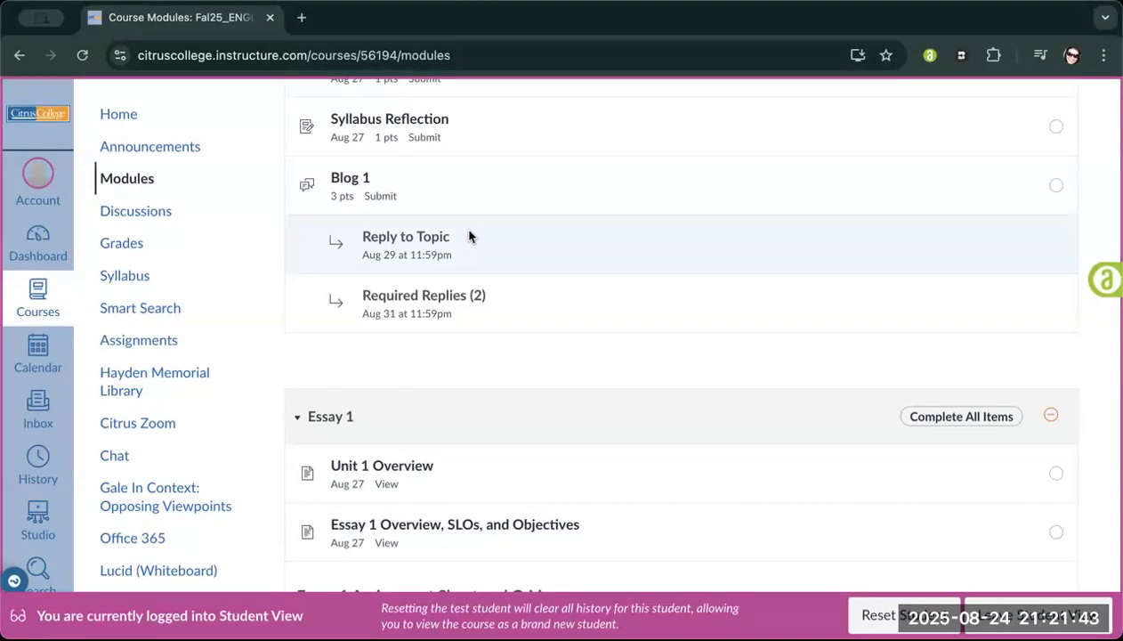
{"action": "scroll", "coordinate": [467, 233], "scroll_direction": "down", "scroll_amount": 8}
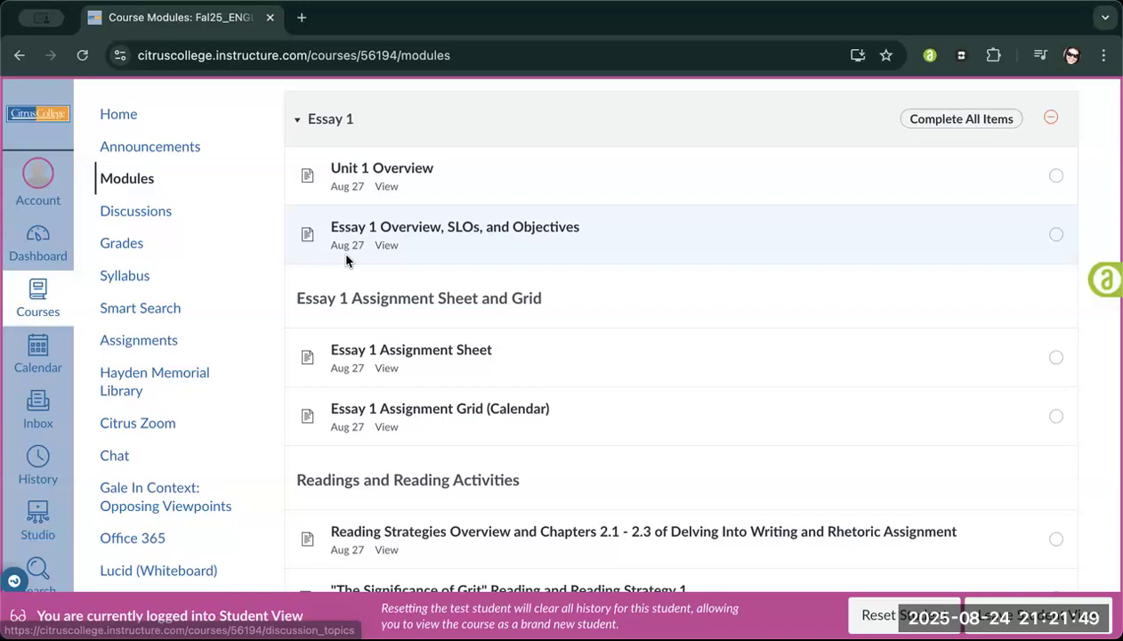
{"action": "scroll", "coordinate": [347, 260], "scroll_direction": "down", "scroll_amount": 1}
Step: Open the course grades and look over the assignment list's due date, status and score columns
{"action": "left_click", "coordinate": [140, 246]}
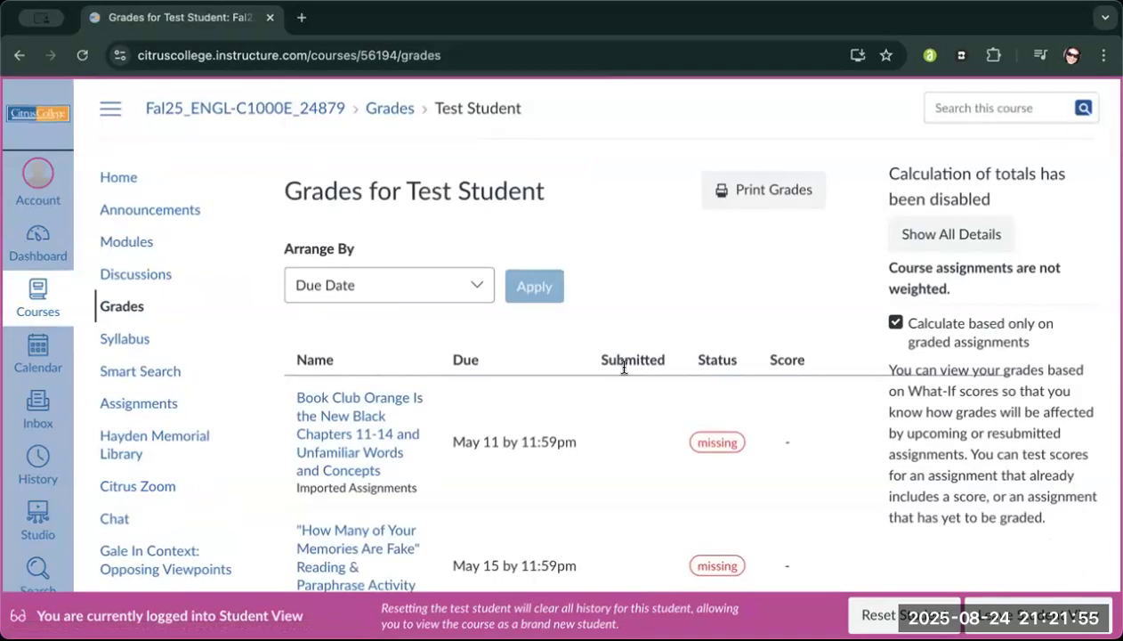
{"action": "scroll", "coordinate": [622, 374], "scroll_direction": "down", "scroll_amount": 1}
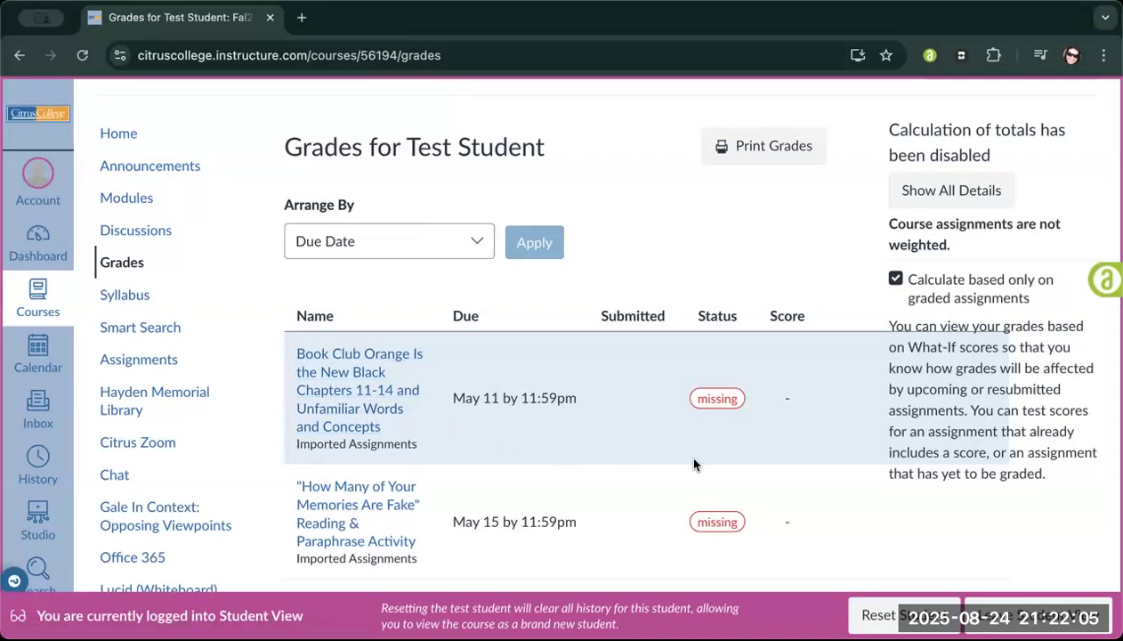
{"action": "scroll", "coordinate": [683, 451], "scroll_direction": "up", "scroll_amount": 1}
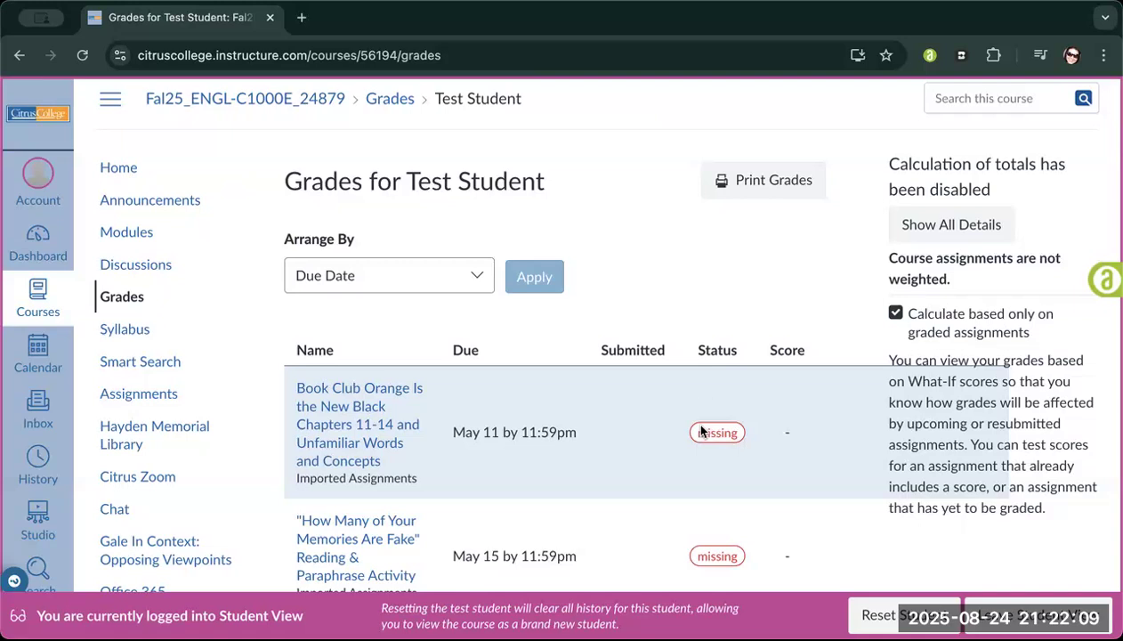
{"action": "scroll", "coordinate": [719, 438], "scroll_direction": "down", "scroll_amount": 2}
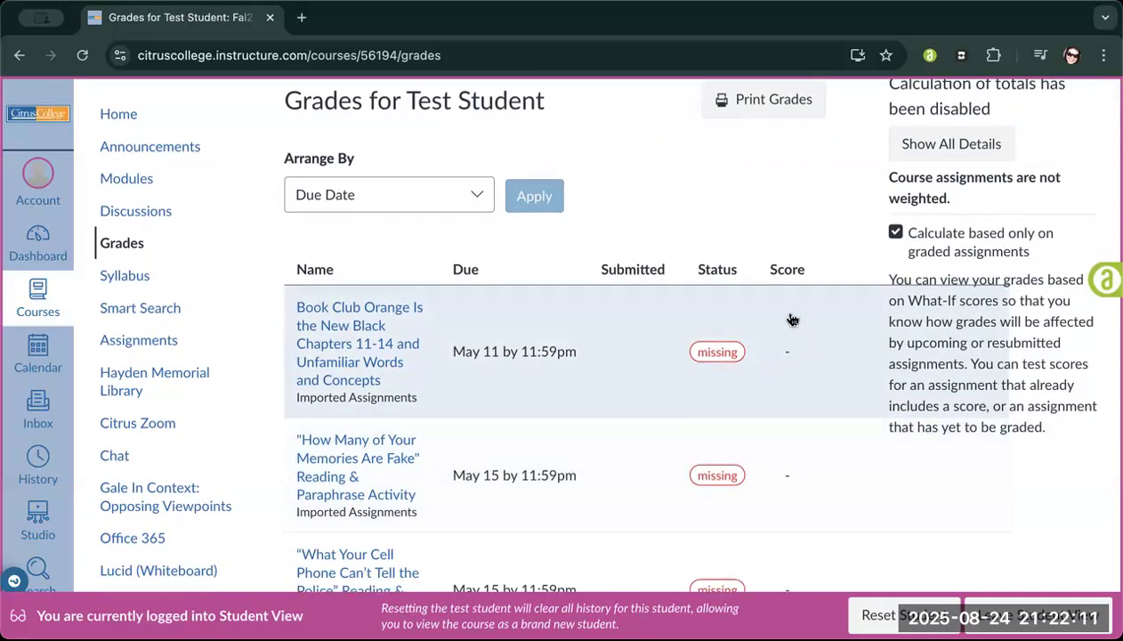
{"action": "scroll", "coordinate": [783, 417], "scroll_direction": "up", "scroll_amount": 3}
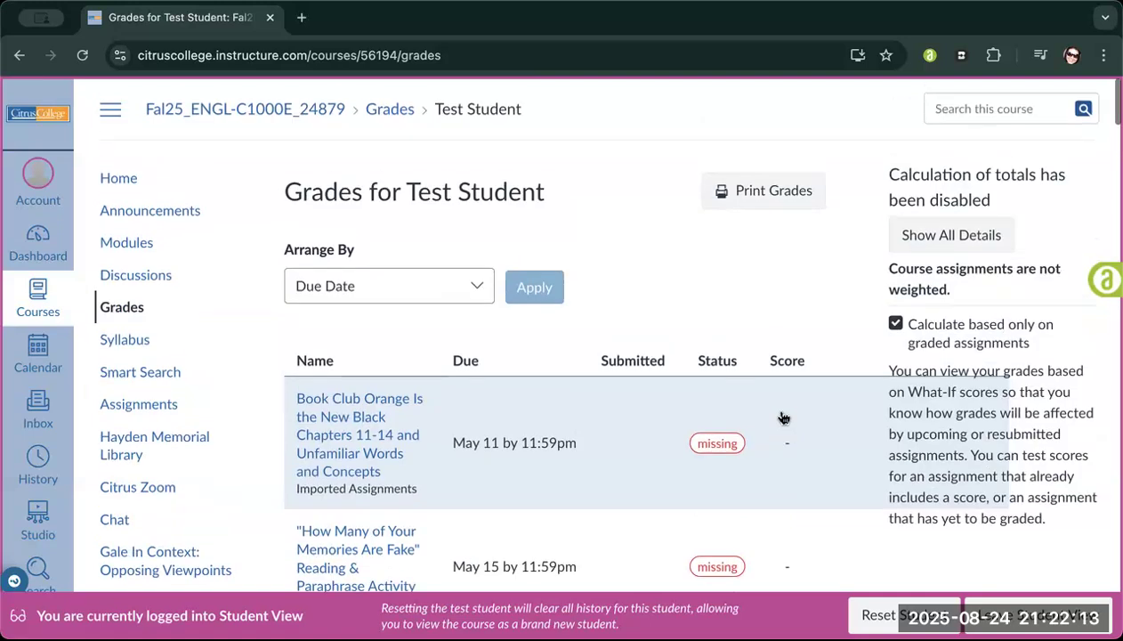
Step: Open the course syllabus and review the embedded document, the overview video and the Course Summary
{"action": "left_click", "coordinate": [126, 339]}
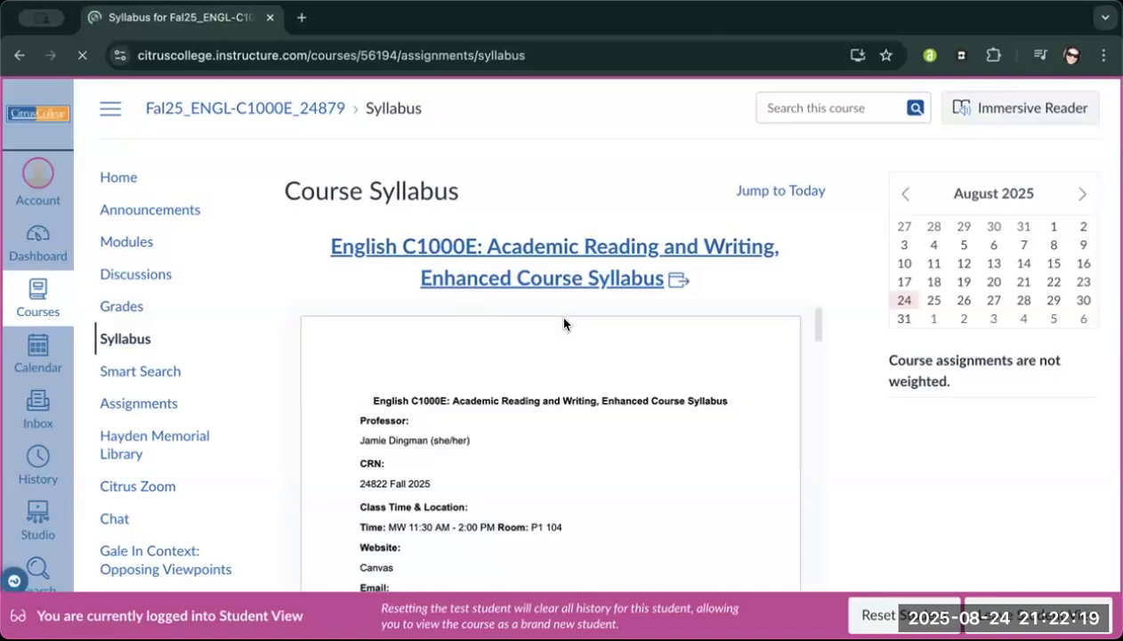
{"action": "scroll", "coordinate": [563, 324], "scroll_direction": "down", "scroll_amount": 2}
{"action": "scroll", "coordinate": [703, 379], "scroll_direction": "down", "scroll_amount": 2}
{"action": "scroll", "coordinate": [713, 309], "scroll_direction": "down", "scroll_amount": 1}
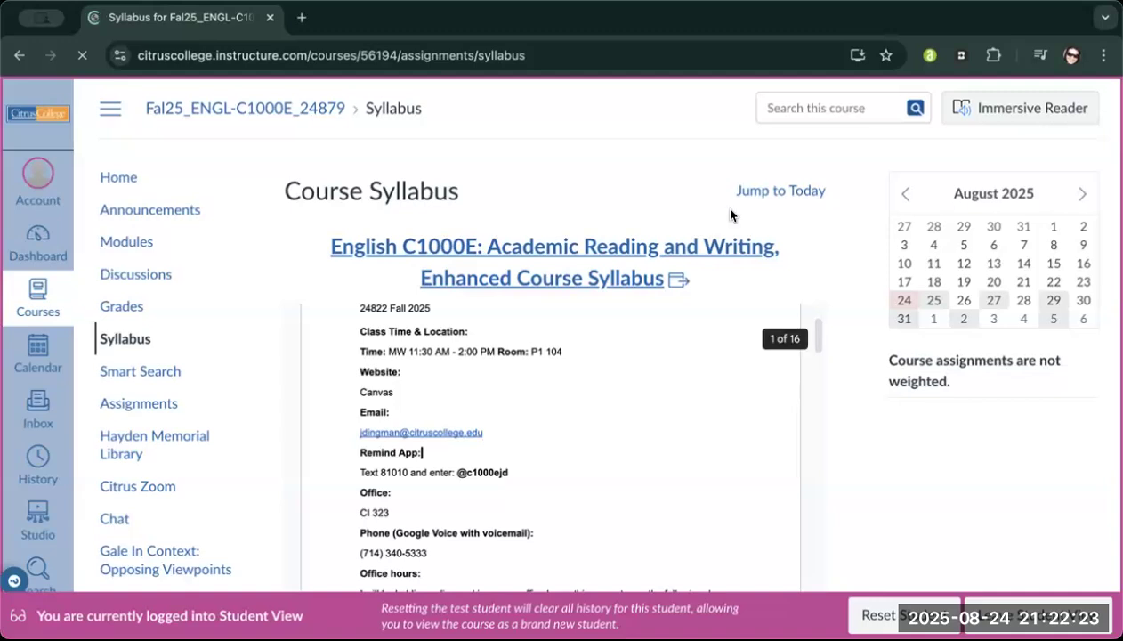
{"action": "scroll", "coordinate": [730, 215], "scroll_direction": "down", "scroll_amount": 3}
{"action": "scroll", "coordinate": [875, 383], "scroll_direction": "down", "scroll_amount": 10}
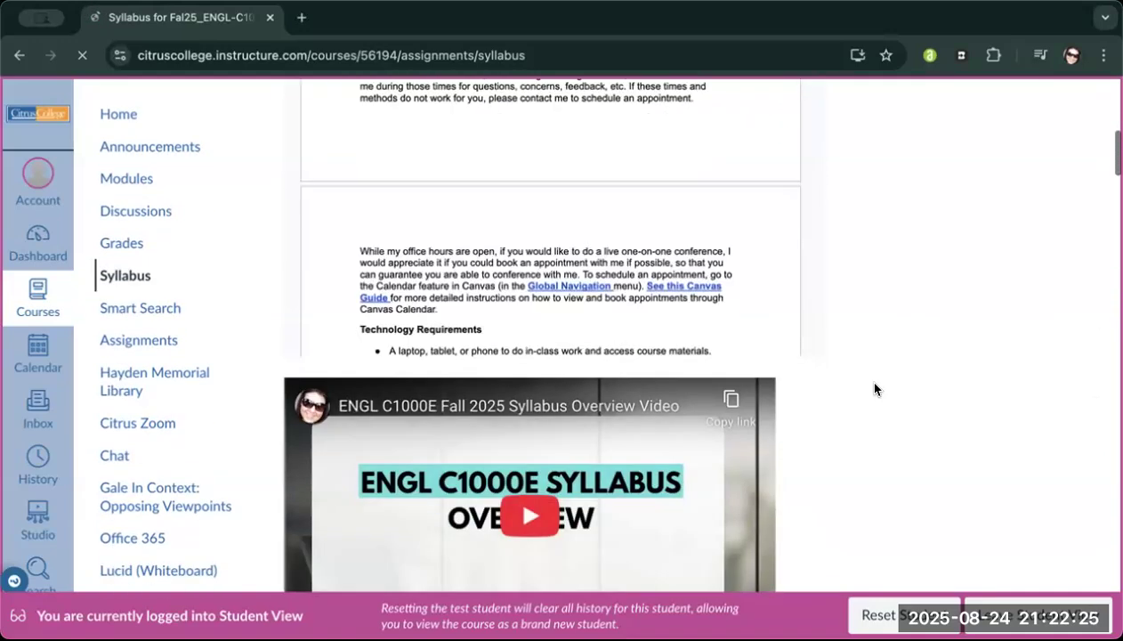
{"action": "scroll", "coordinate": [908, 270], "scroll_direction": "up", "scroll_amount": 6}
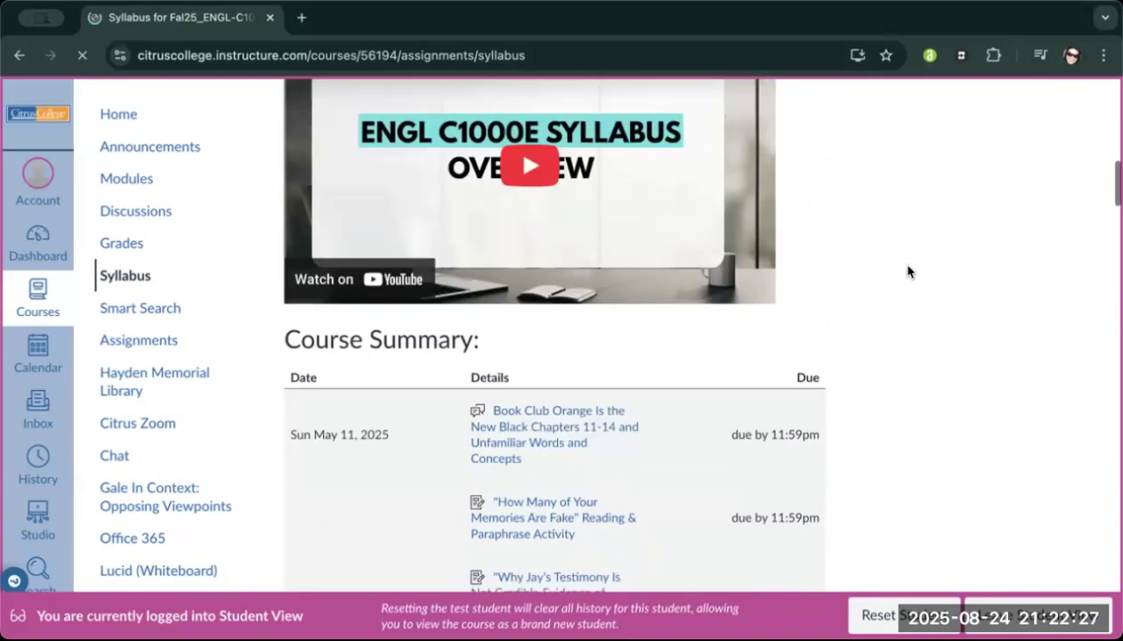
Step: Use Smart Search to find "Reading strategies" in the course, look through the results and clear the search term
{"action": "left_click", "coordinate": [142, 307]}
{"action": "left_click", "coordinate": [355, 276]}
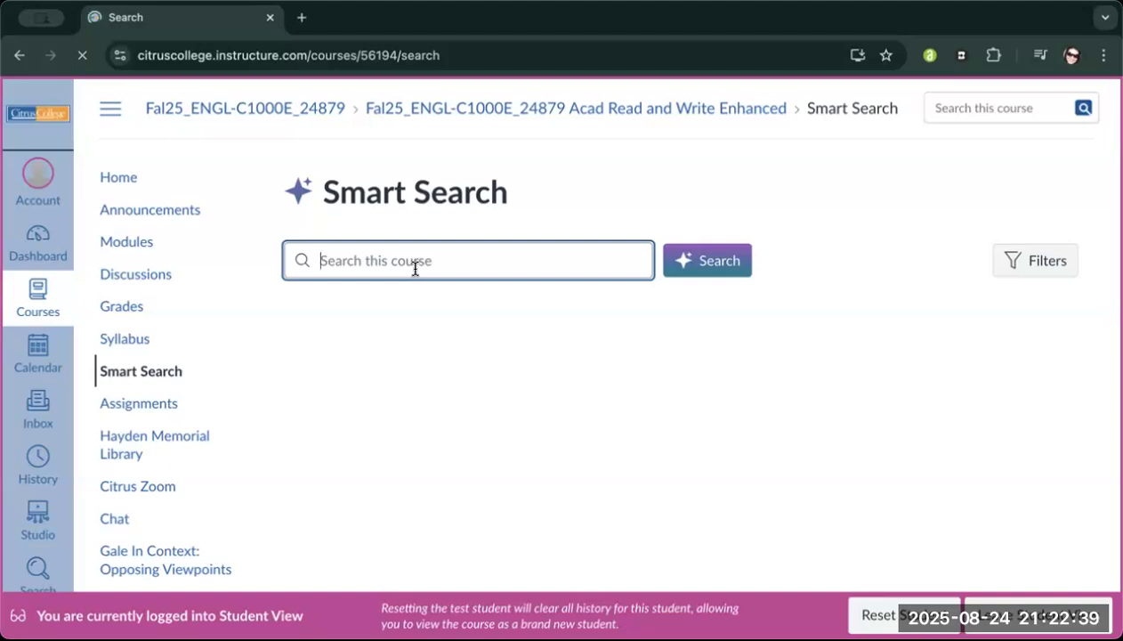
{"action": "type", "text": "Reading St"}
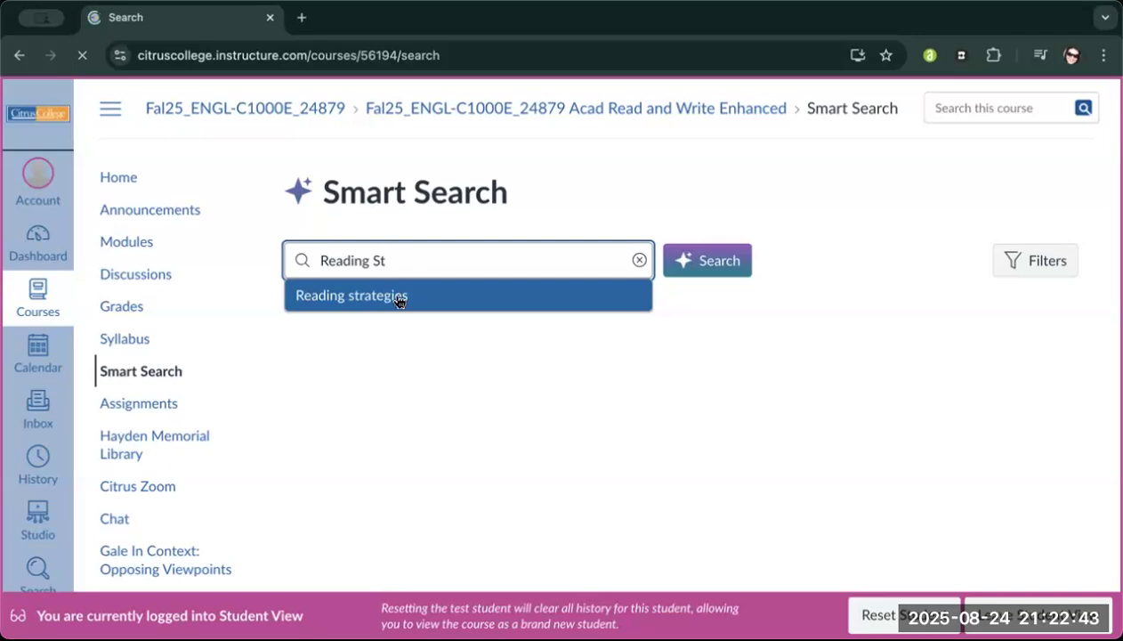
{"action": "left_click", "coordinate": [397, 298]}
{"action": "left_click", "coordinate": [698, 265]}
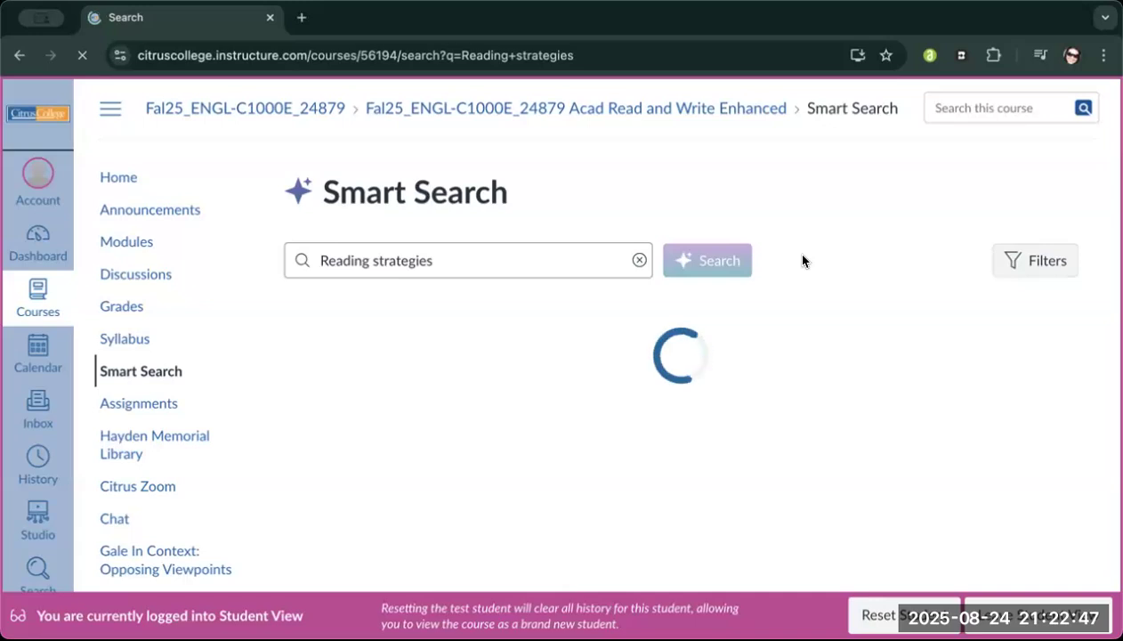
{"action": "scroll", "coordinate": [801, 258], "scroll_direction": "down", "scroll_amount": 5}
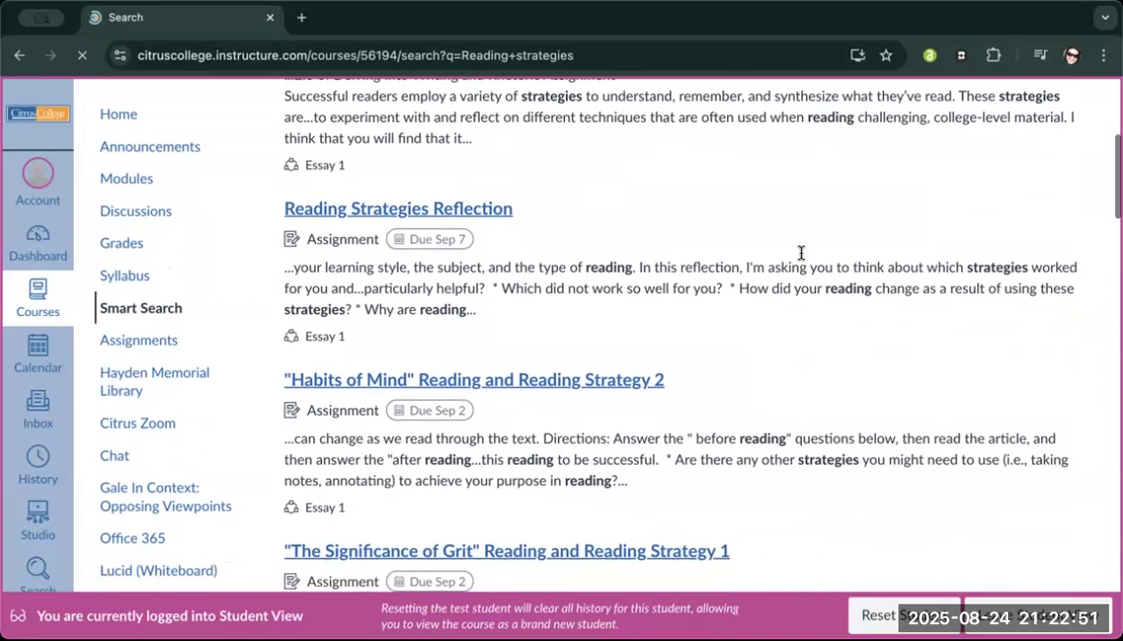
{"action": "scroll", "coordinate": [701, 358], "scroll_direction": "up", "scroll_amount": 3}
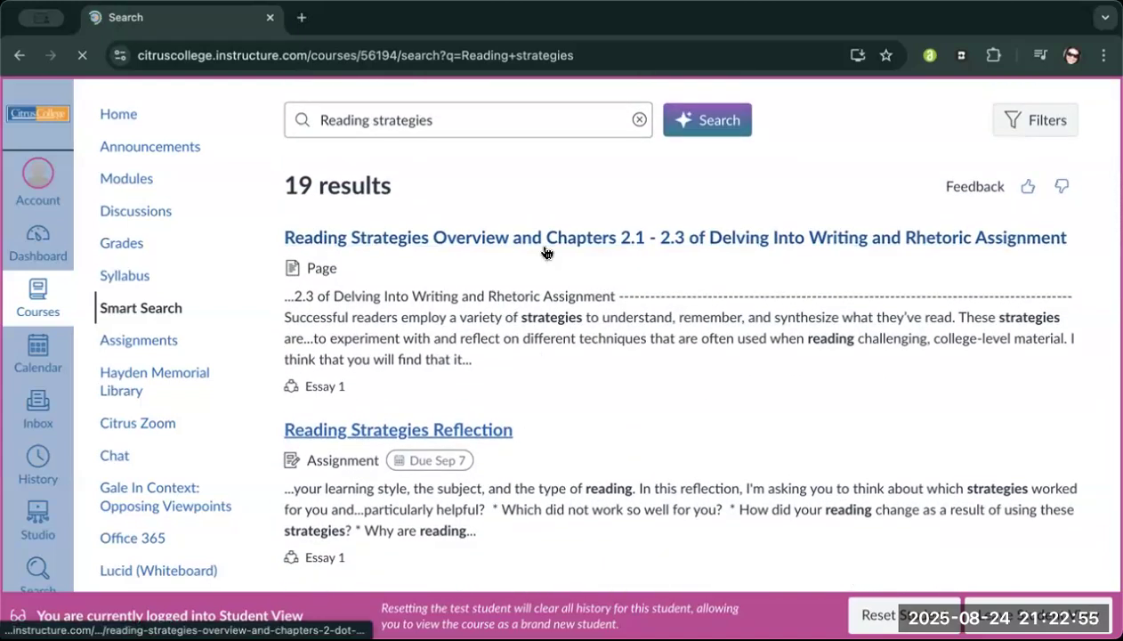
{"action": "left_click", "coordinate": [637, 120]}
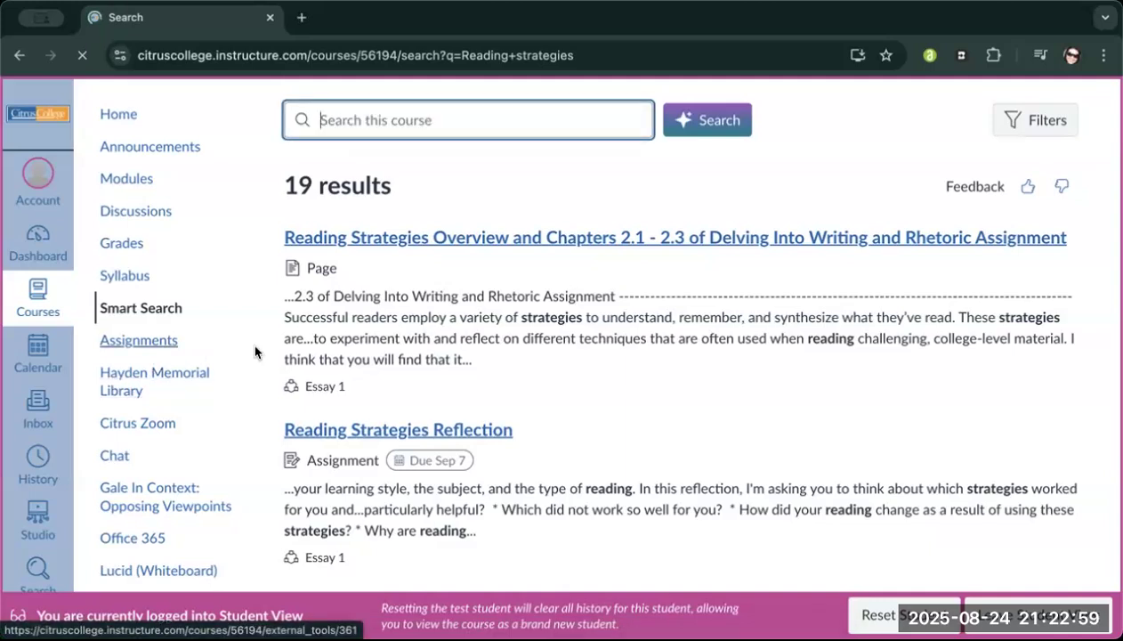
Step: Open the course's Assignments list and search it for "Blog 2"
{"action": "left_click", "coordinate": [158, 345]}
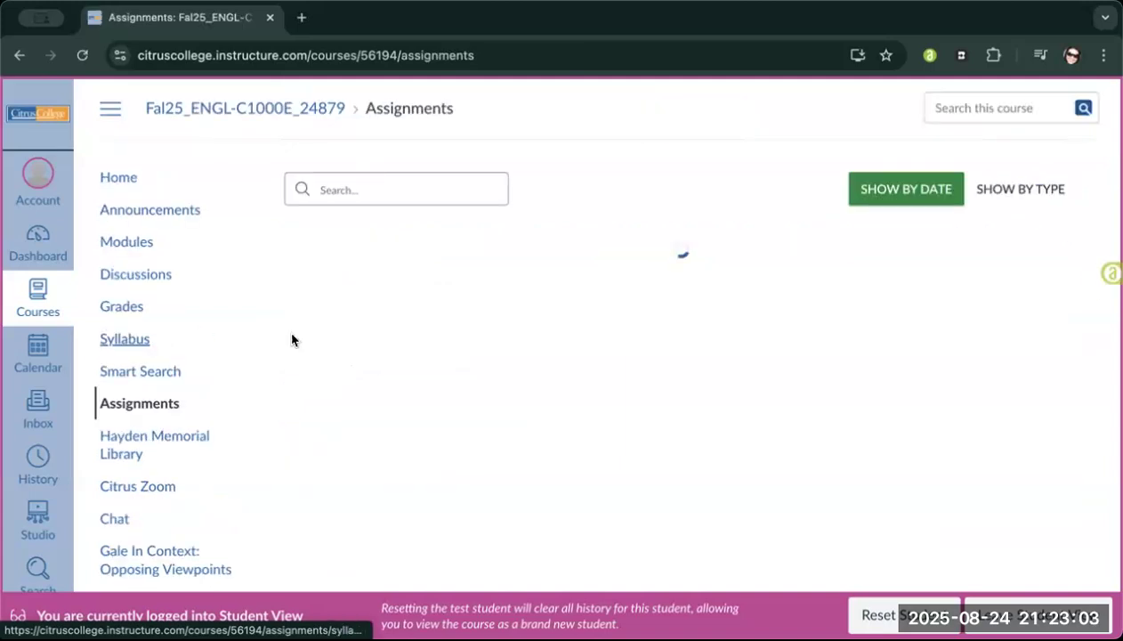
{"action": "left_click", "coordinate": [408, 193]}
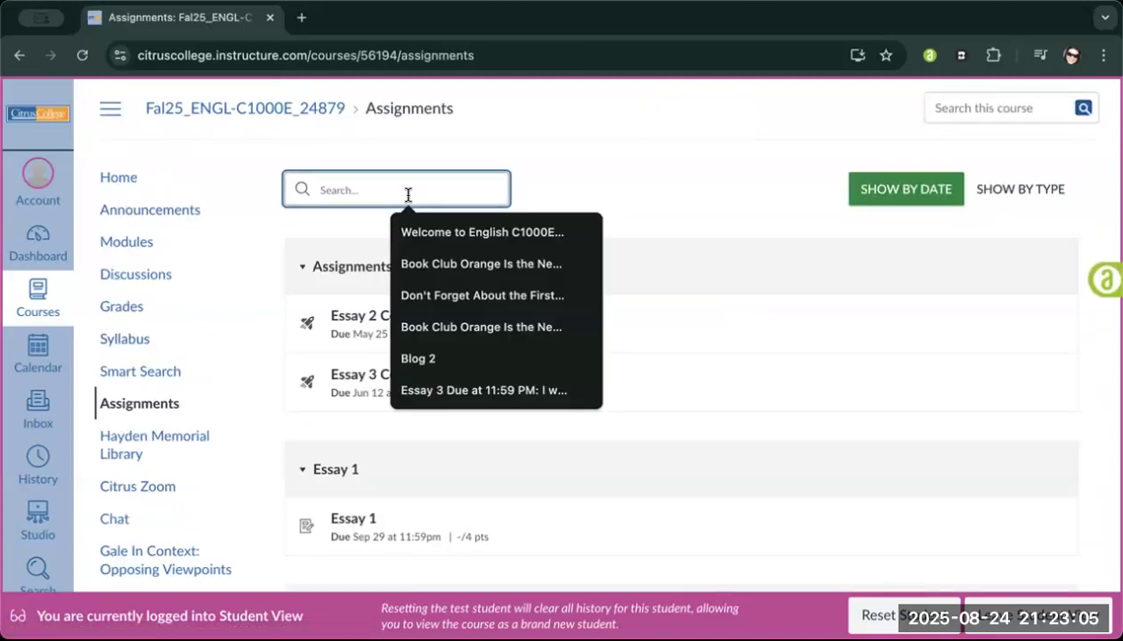
{"action": "left_click", "coordinate": [432, 359]}
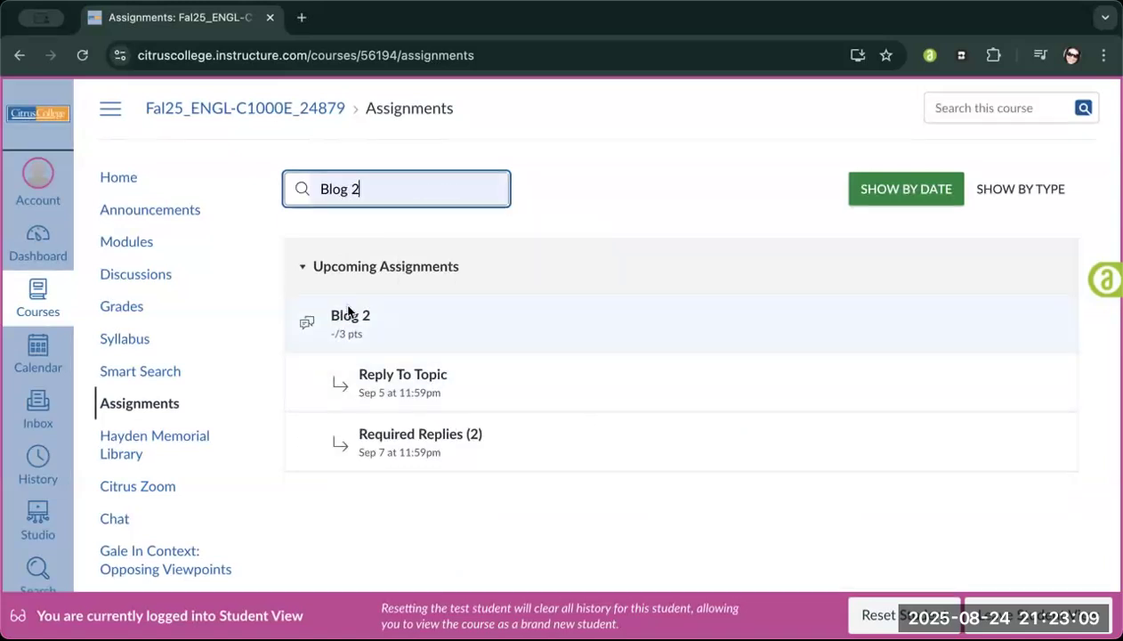
Step: Open the Hayden Memorial Library website in a new browser tab and look over its homepage resources
{"action": "left_click", "coordinate": [149, 449]}
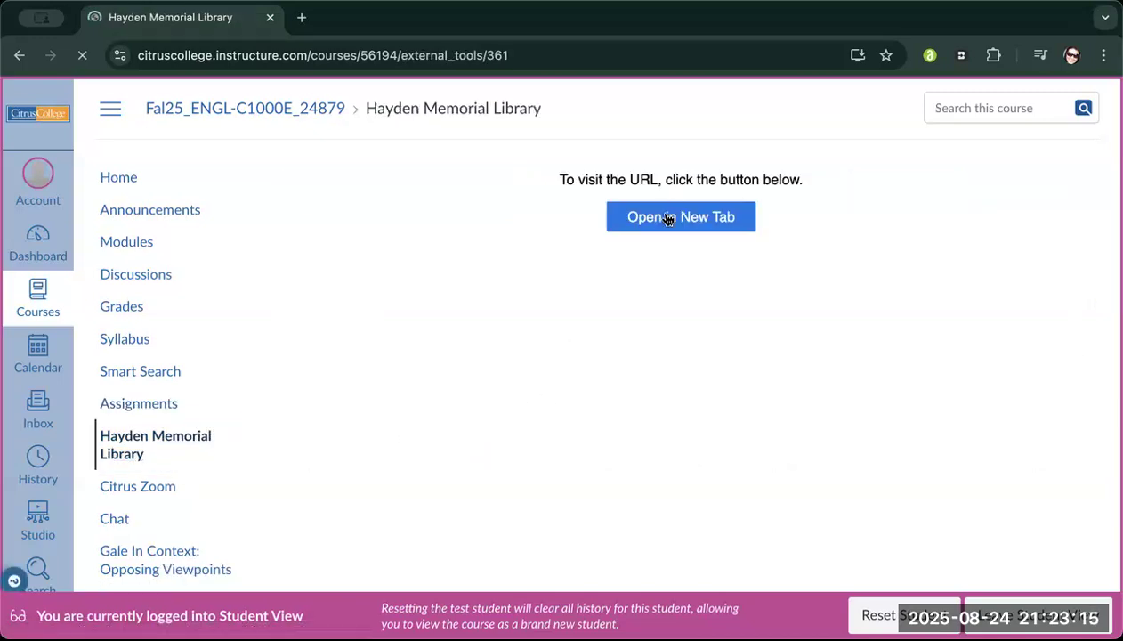
{"action": "left_click", "coordinate": [668, 219]}
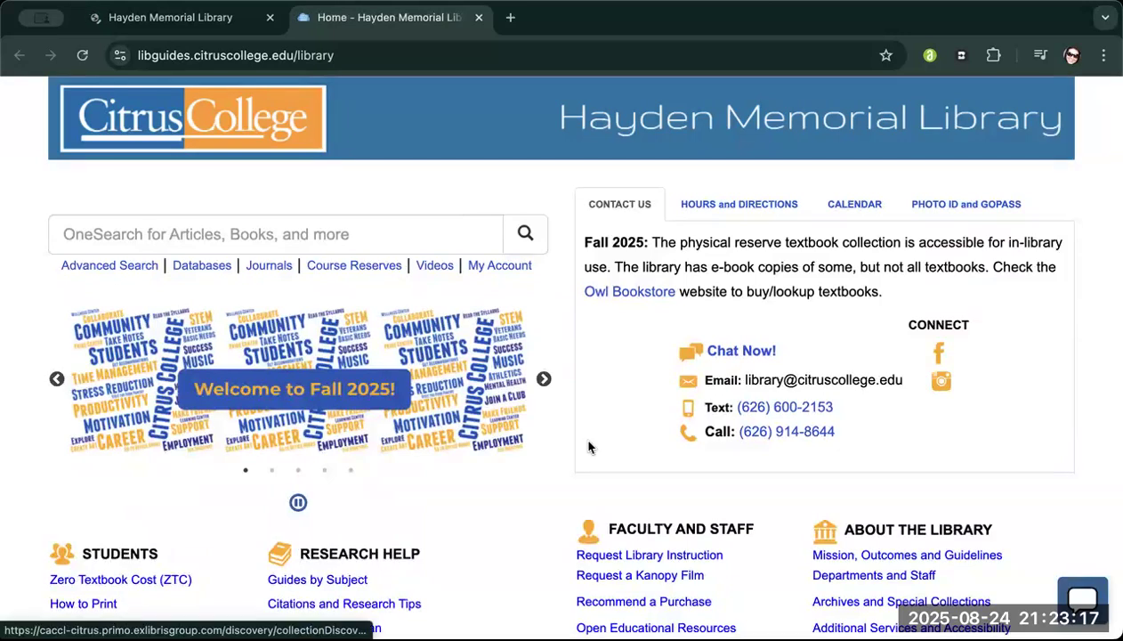
{"action": "scroll", "coordinate": [588, 446], "scroll_direction": "down", "scroll_amount": 3}
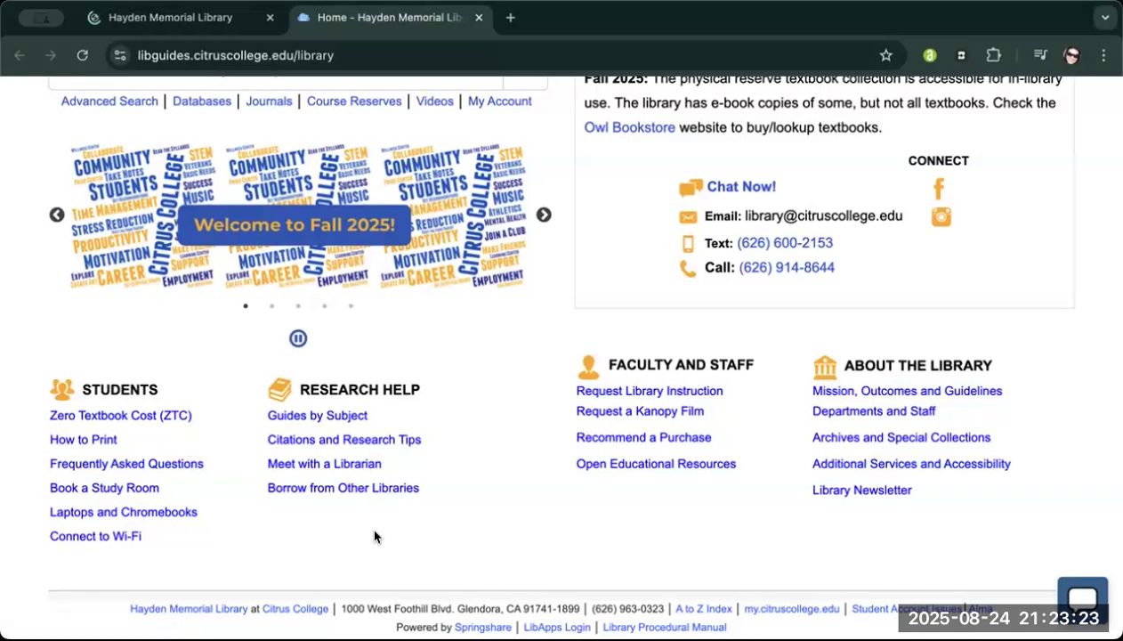
{"action": "scroll", "coordinate": [539, 554], "scroll_direction": "up", "scroll_amount": 3}
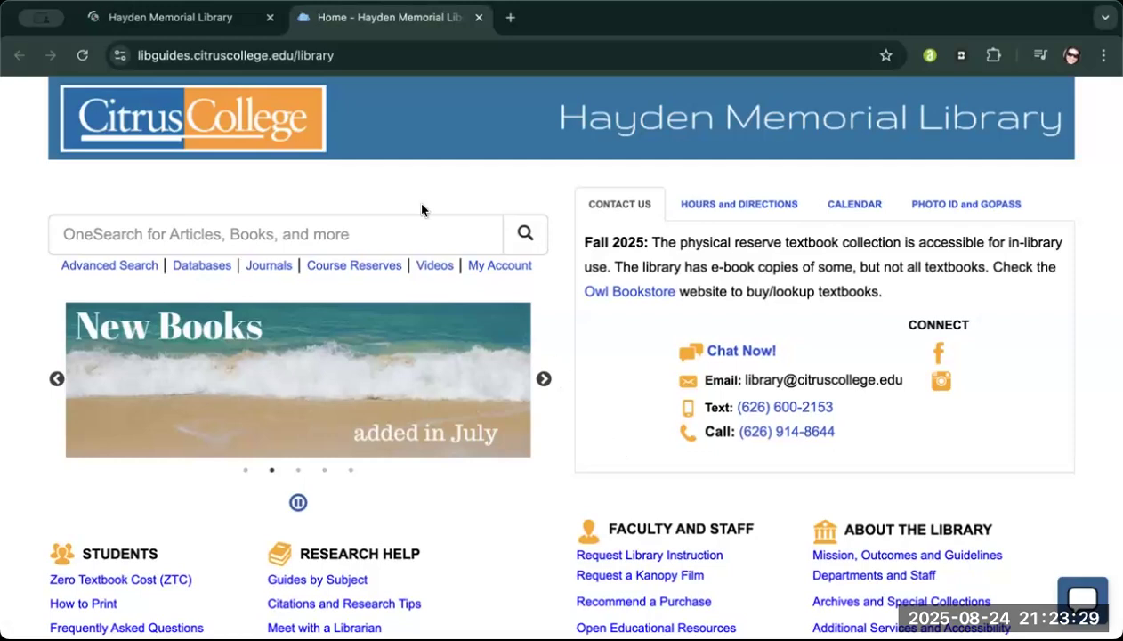
Step: Return to the Canvas course tab, open the course Chat and display the list of online users
{"action": "left_click", "coordinate": [216, 31]}
{"action": "scroll", "coordinate": [189, 346], "scroll_direction": "down", "scroll_amount": 1}
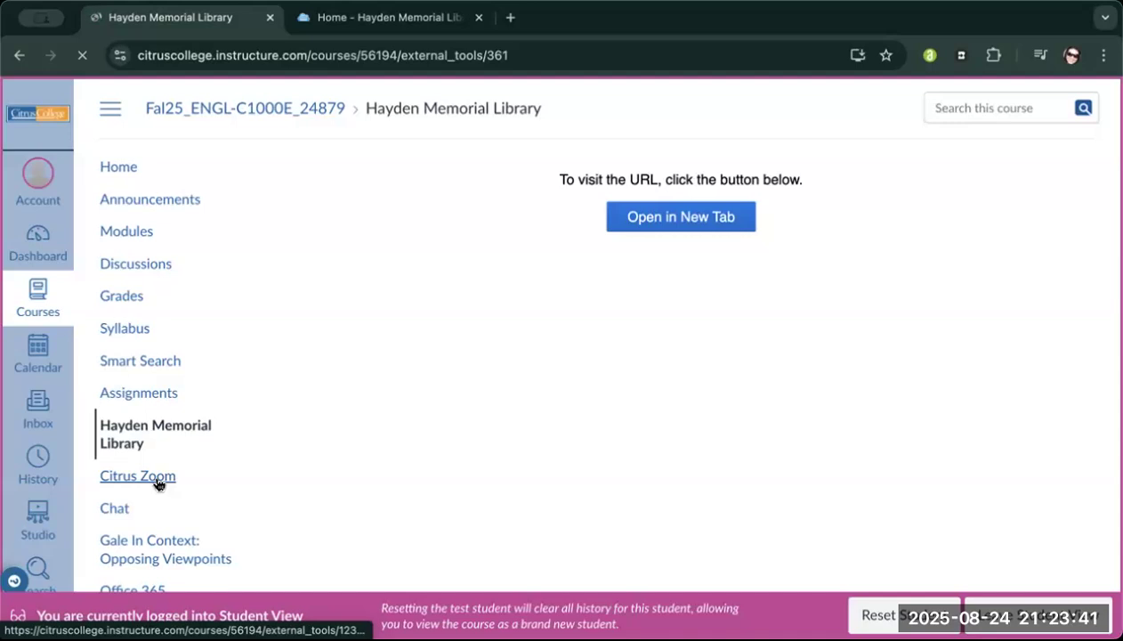
{"action": "left_click", "coordinate": [114, 509]}
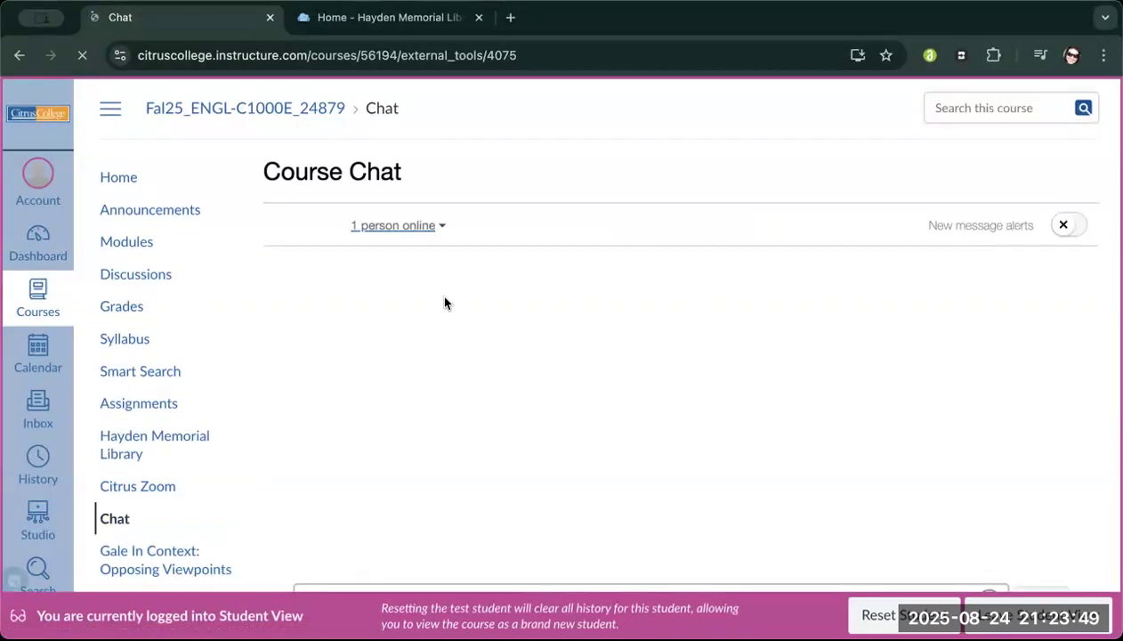
{"action": "left_click", "coordinate": [440, 229]}
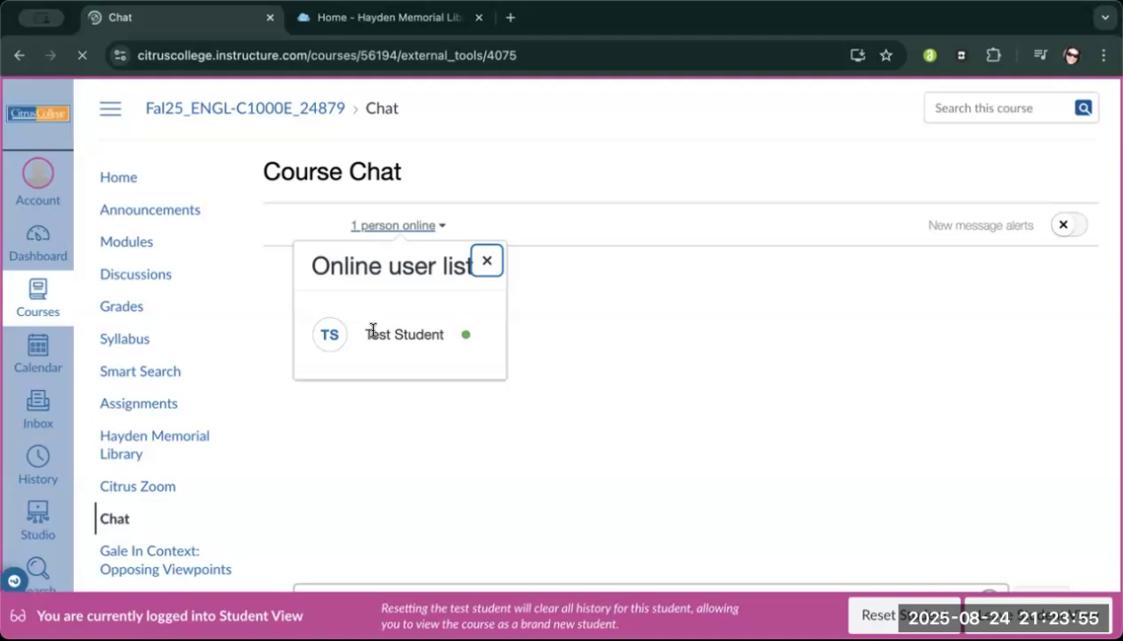
Step: Close the Chat's online user list and open the course's Modules page
{"action": "left_click", "coordinate": [489, 262]}
{"action": "scroll", "coordinate": [113, 450], "scroll_direction": "down", "scroll_amount": 1}
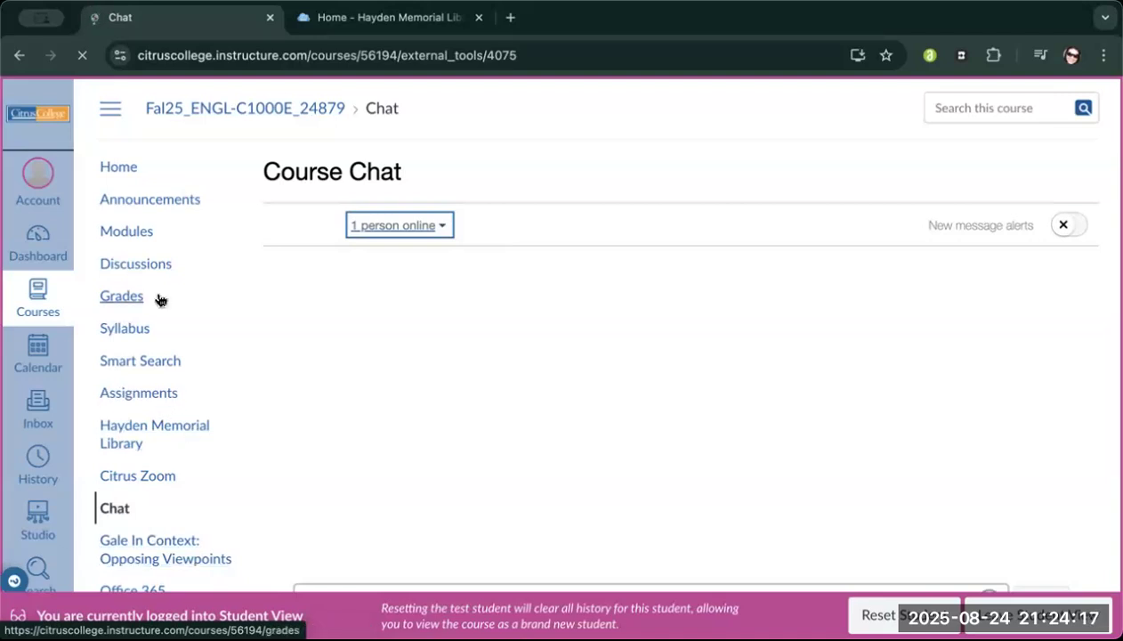
{"action": "left_click", "coordinate": [126, 237]}
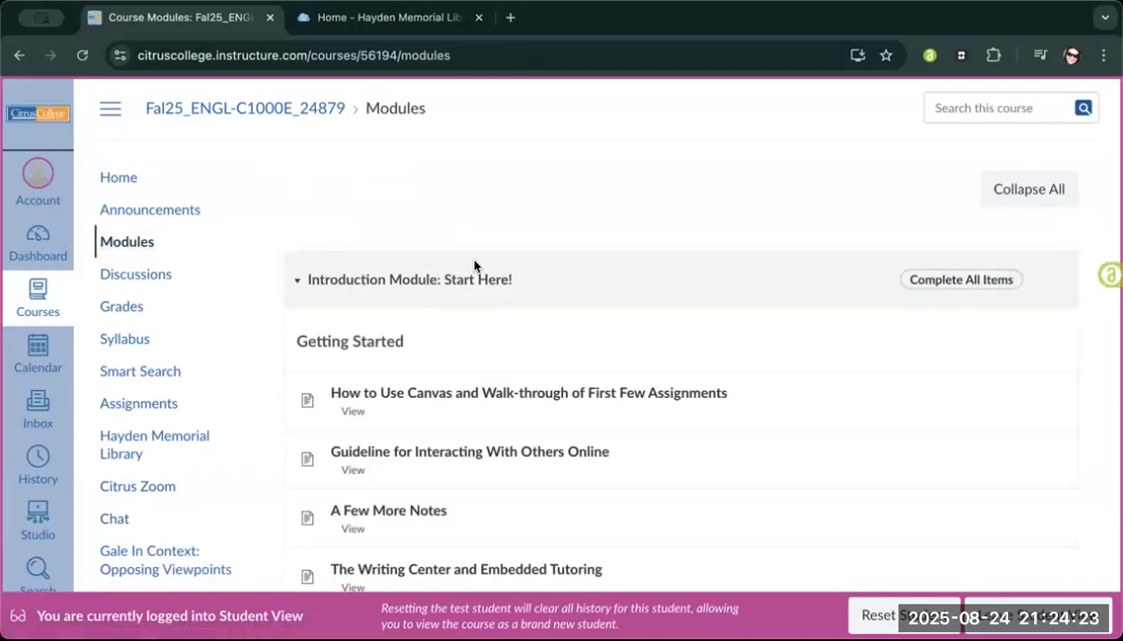
Step: Look through the Introduction Module's Getting Started pages and Introductory Assignments, including their due dates
{"action": "scroll", "coordinate": [554, 265], "scroll_direction": "down", "scroll_amount": 2}
{"action": "scroll", "coordinate": [554, 265], "scroll_direction": "down", "scroll_amount": 3}
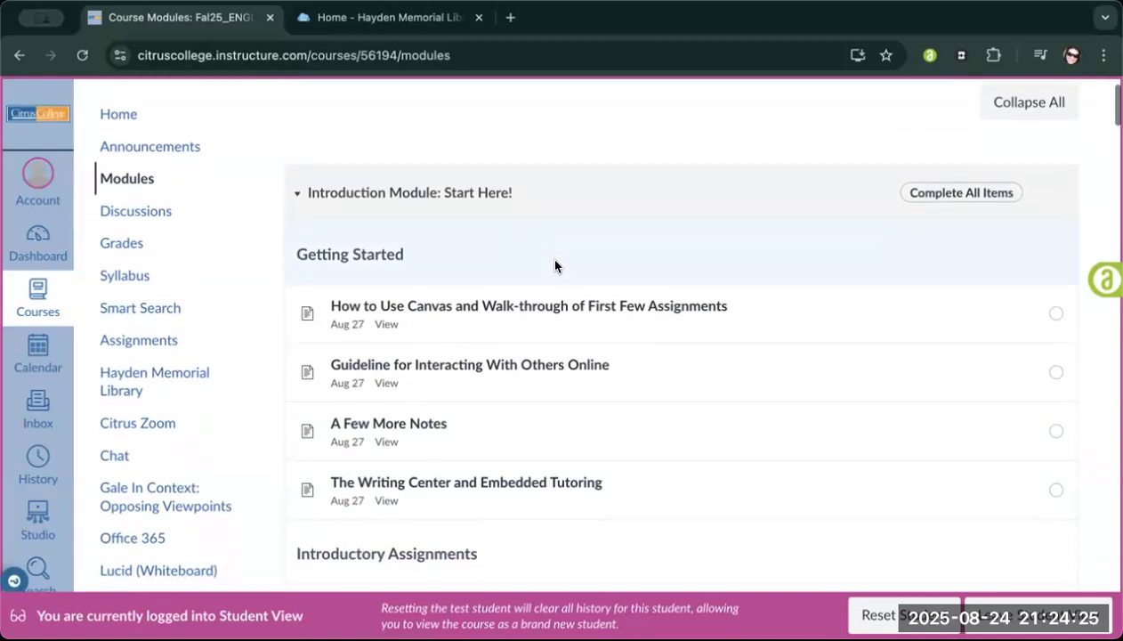
{"action": "scroll", "coordinate": [555, 265], "scroll_direction": "down", "scroll_amount": 4}
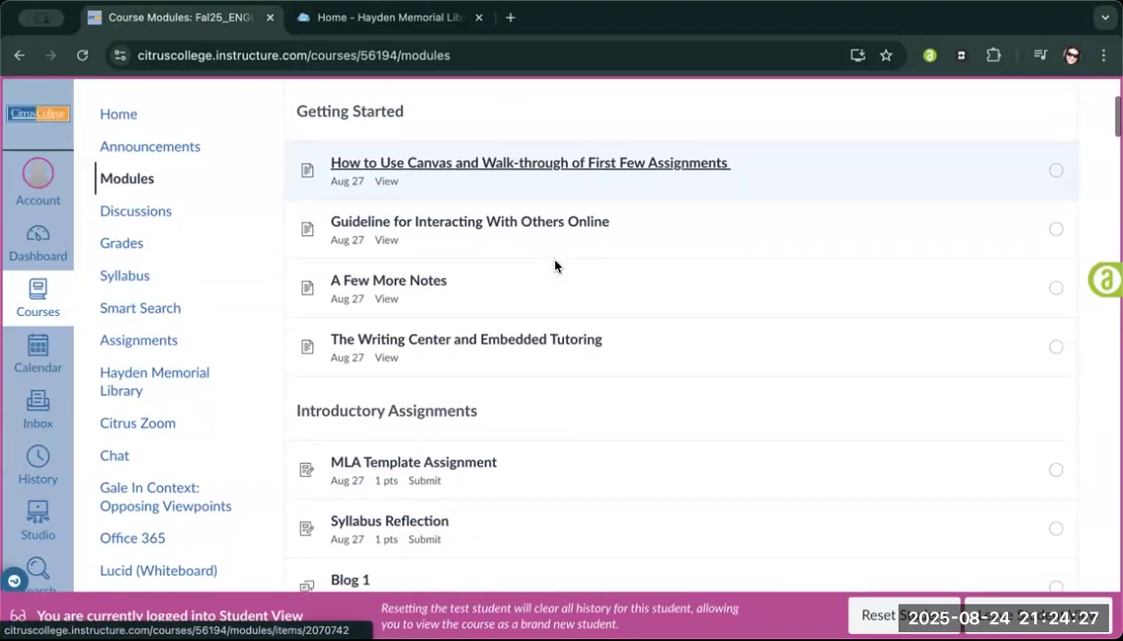
{"action": "scroll", "coordinate": [555, 263], "scroll_direction": "up", "scroll_amount": 3}
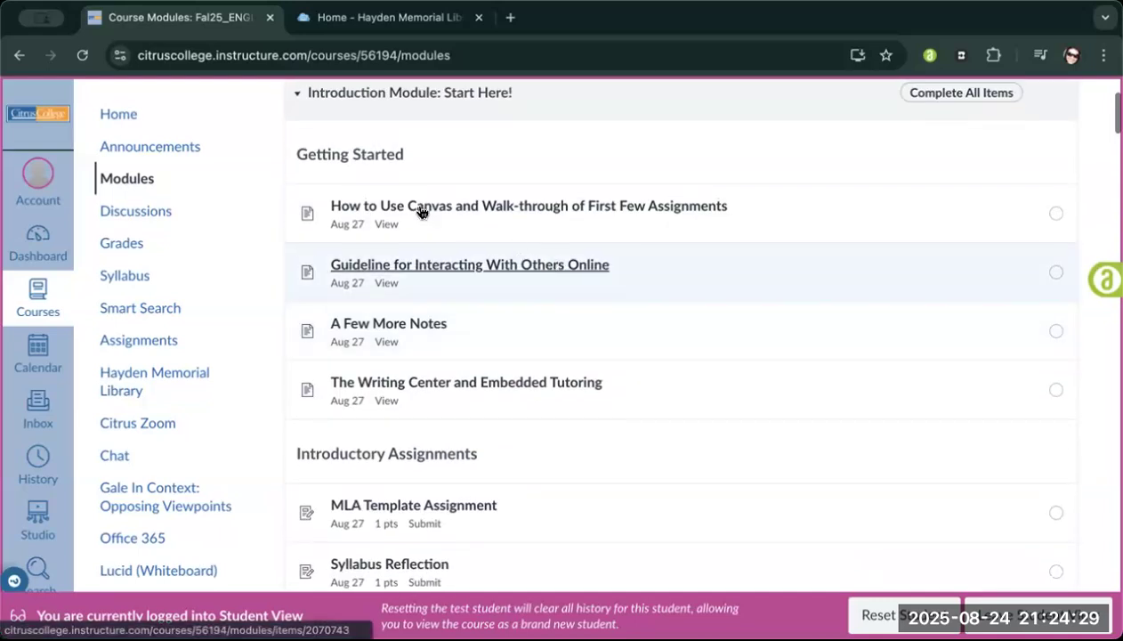
{"action": "scroll", "coordinate": [506, 276], "scroll_direction": "up", "scroll_amount": 1}
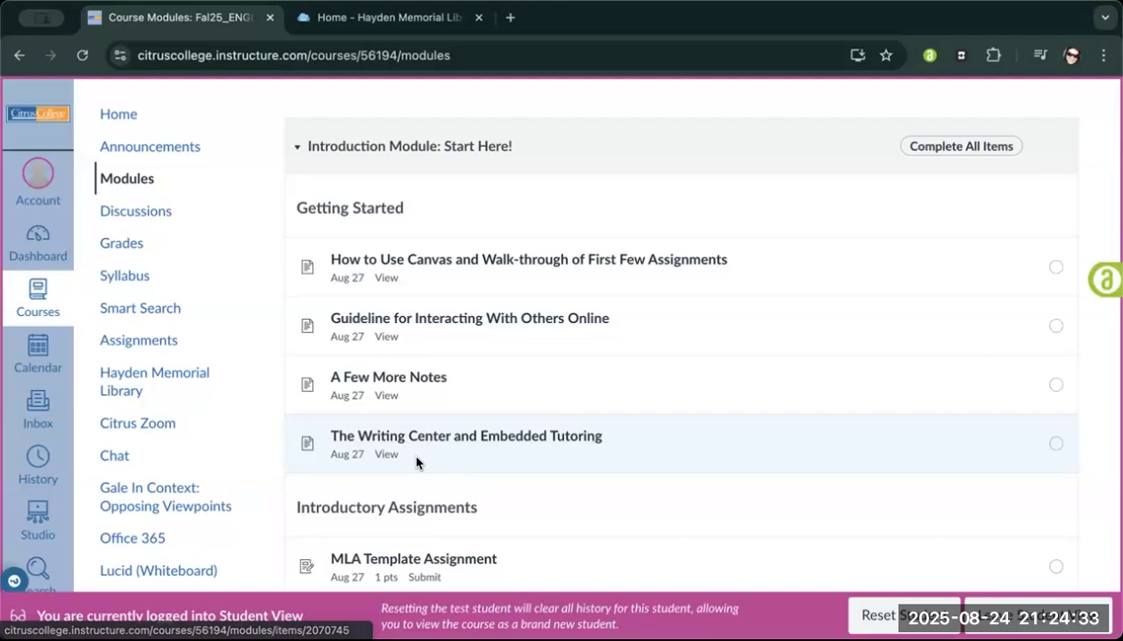
{"action": "scroll", "coordinate": [417, 463], "scroll_direction": "down", "scroll_amount": 2}
{"action": "scroll", "coordinate": [416, 463], "scroll_direction": "down", "scroll_amount": 5}
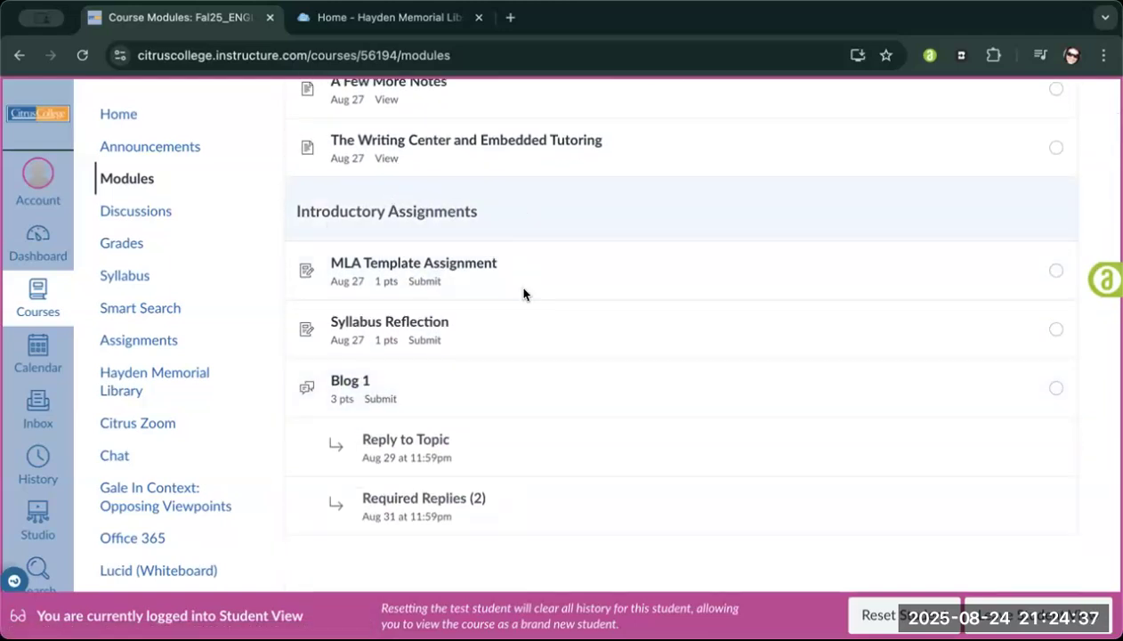
{"action": "scroll", "coordinate": [524, 295], "scroll_direction": "down", "scroll_amount": 1}
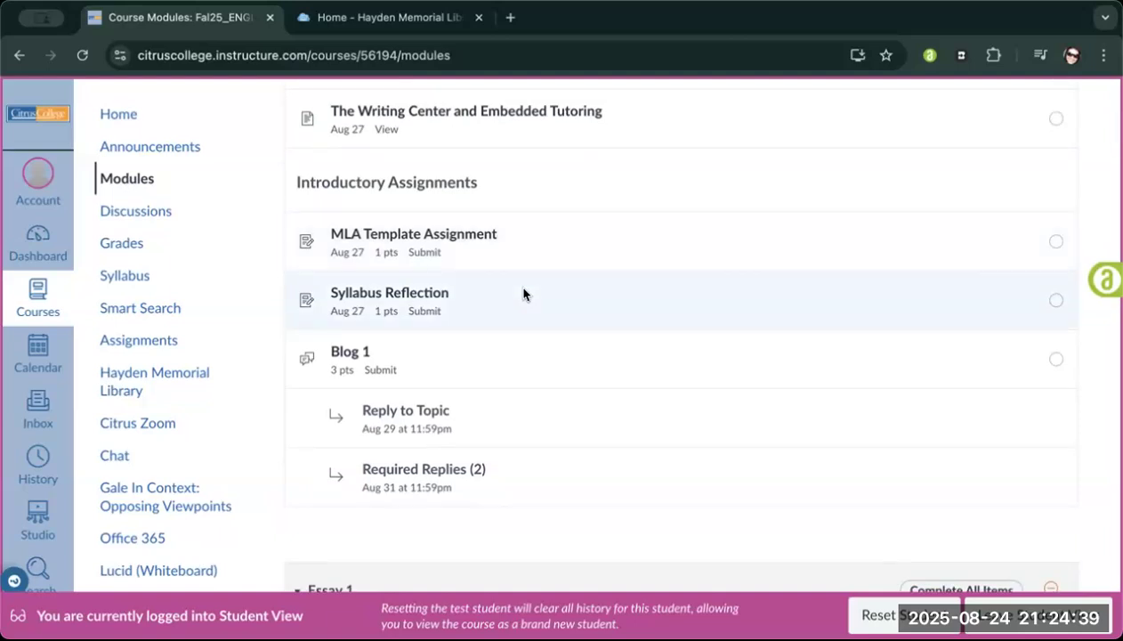
{"action": "scroll", "coordinate": [455, 448], "scroll_direction": "up", "scroll_amount": 4}
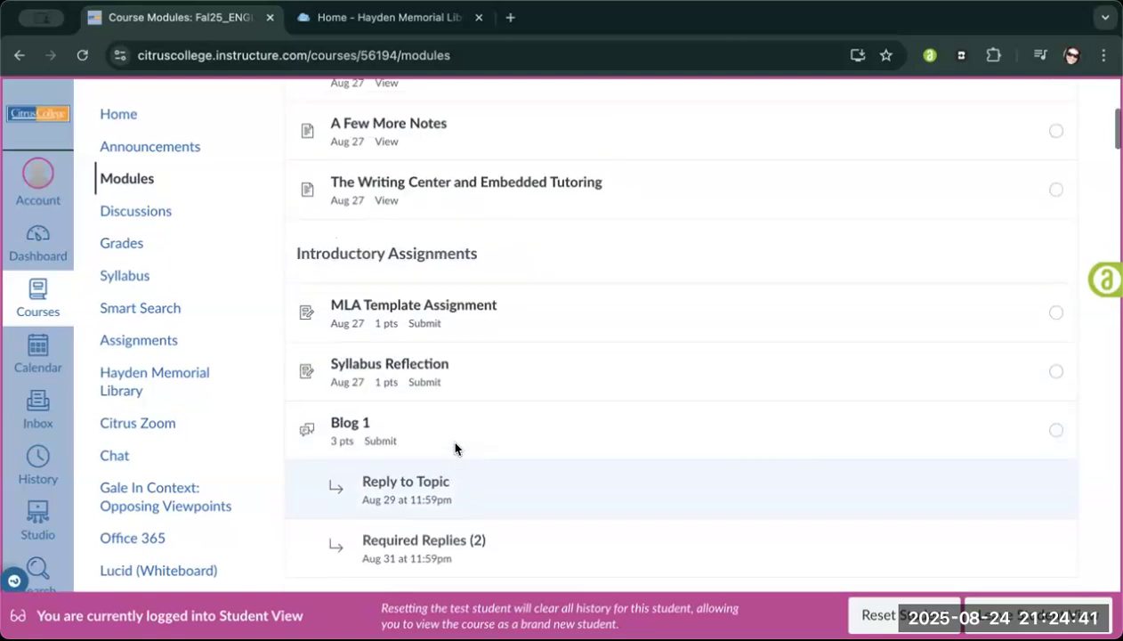
{"action": "scroll", "coordinate": [455, 447], "scroll_direction": "up", "scroll_amount": 1}
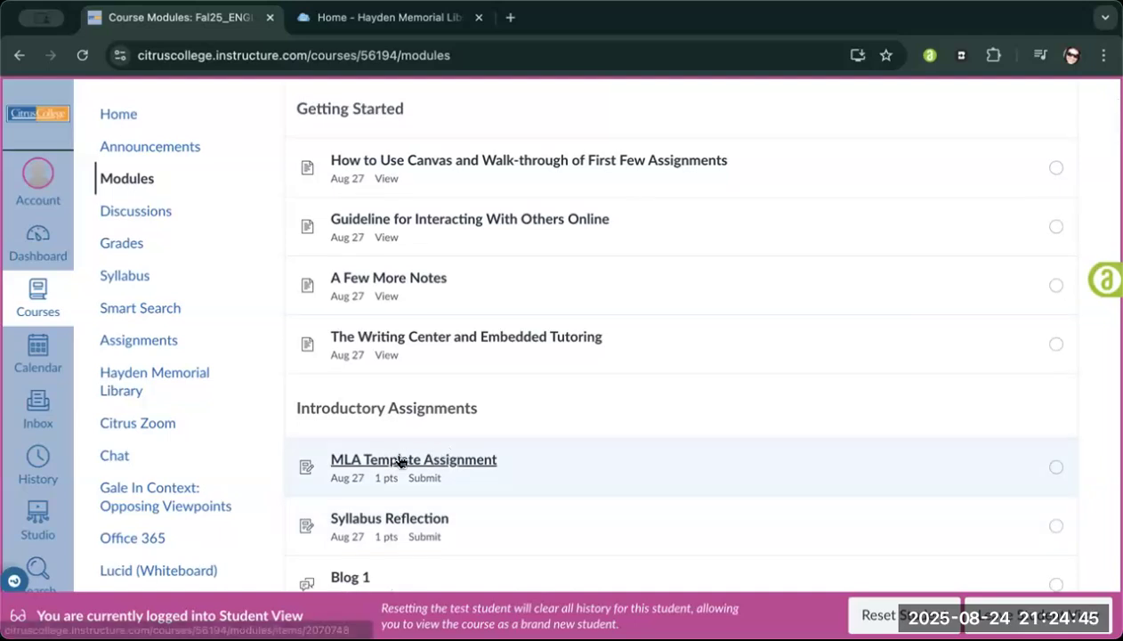
Step: Open the MLA Template Assignment and read its due date, purpose, directions, grading and helpful links
{"action": "left_click", "coordinate": [401, 460]}
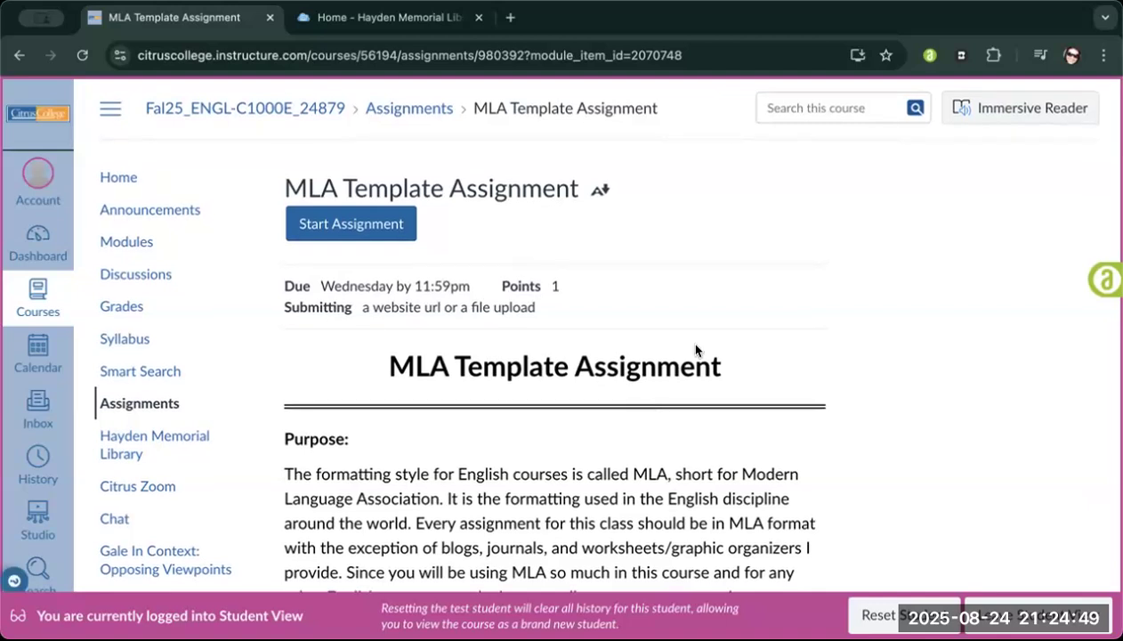
{"action": "scroll", "coordinate": [695, 345], "scroll_direction": "down", "scroll_amount": 2}
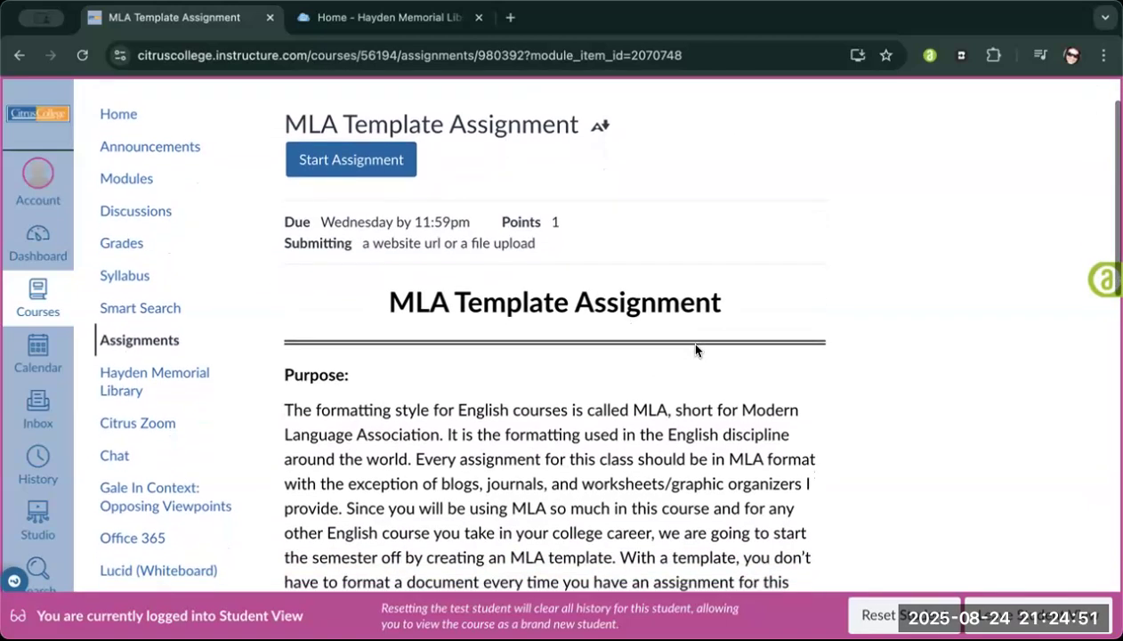
{"action": "scroll", "coordinate": [695, 345], "scroll_direction": "up", "scroll_amount": 2}
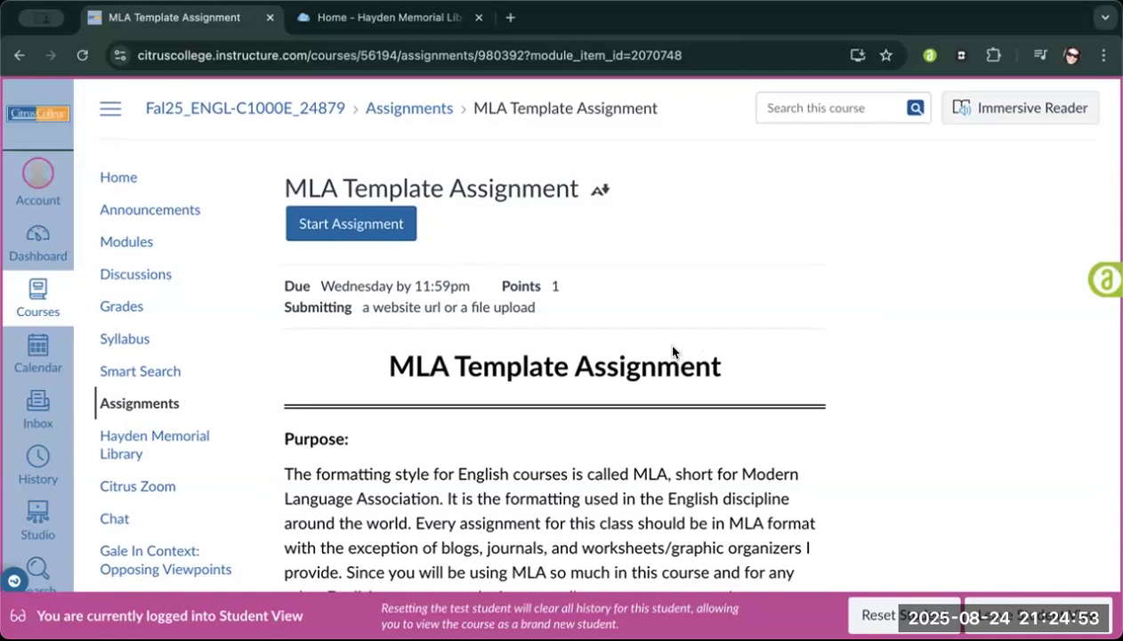
{"action": "scroll", "coordinate": [672, 351], "scroll_direction": "down", "scroll_amount": 5}
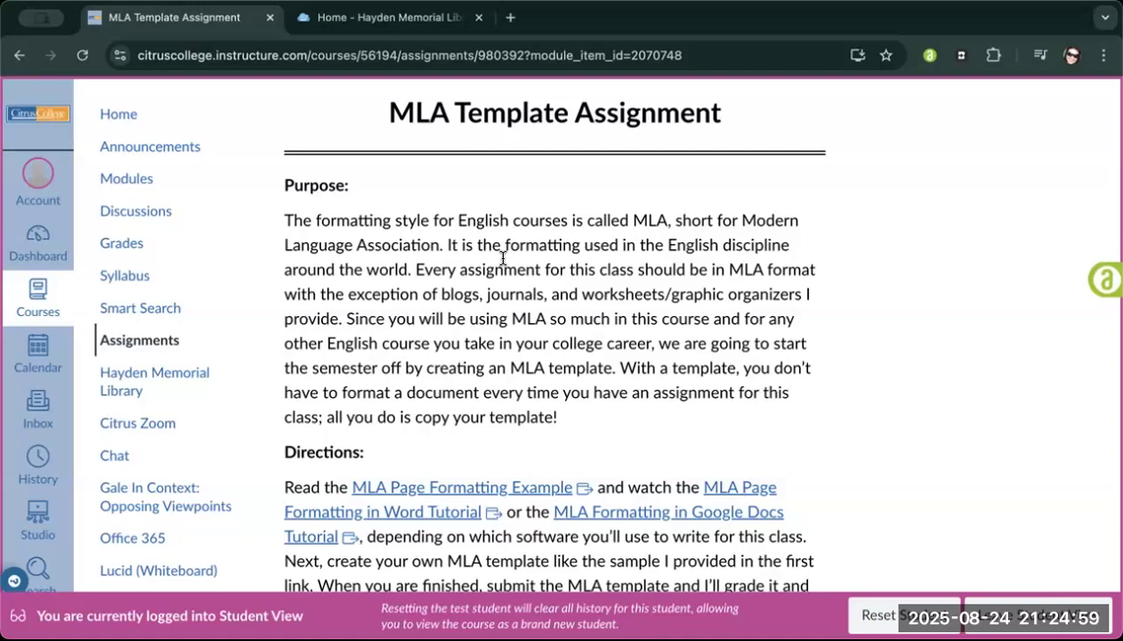
{"action": "scroll", "coordinate": [506, 258], "scroll_direction": "down", "scroll_amount": 5}
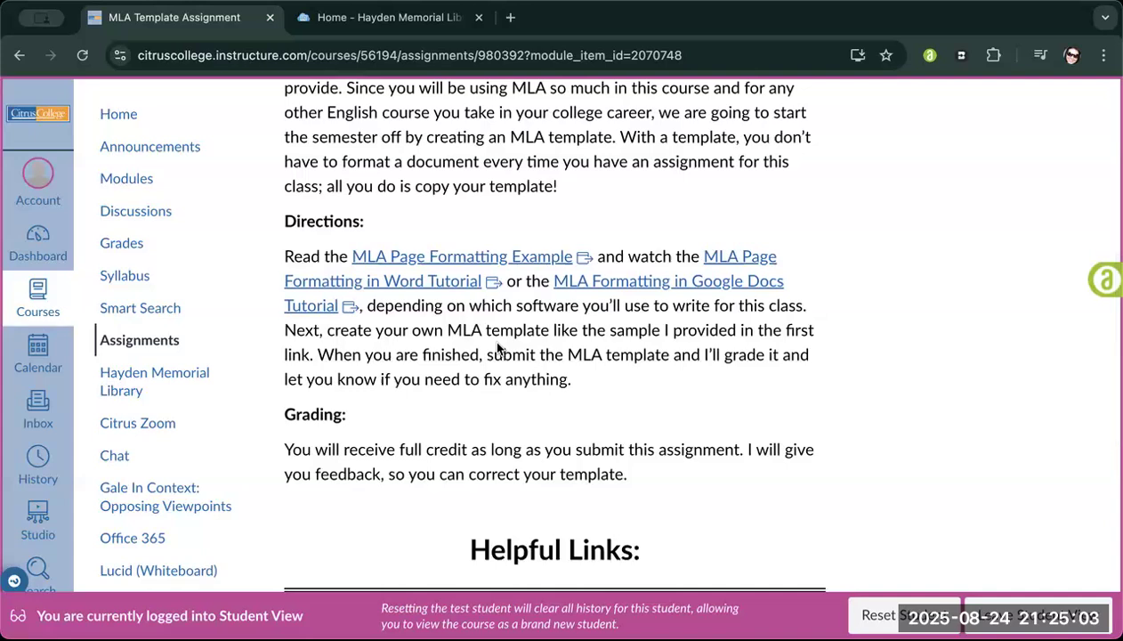
{"action": "scroll", "coordinate": [498, 347], "scroll_direction": "down", "scroll_amount": 2}
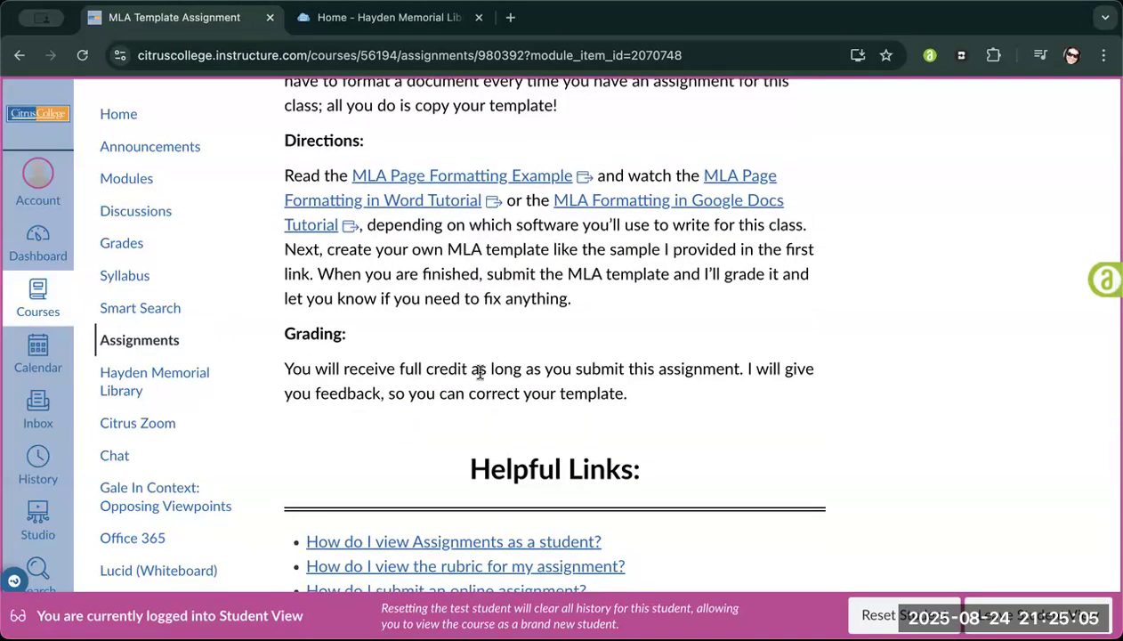
{"action": "scroll", "coordinate": [532, 377], "scroll_direction": "down", "scroll_amount": 2}
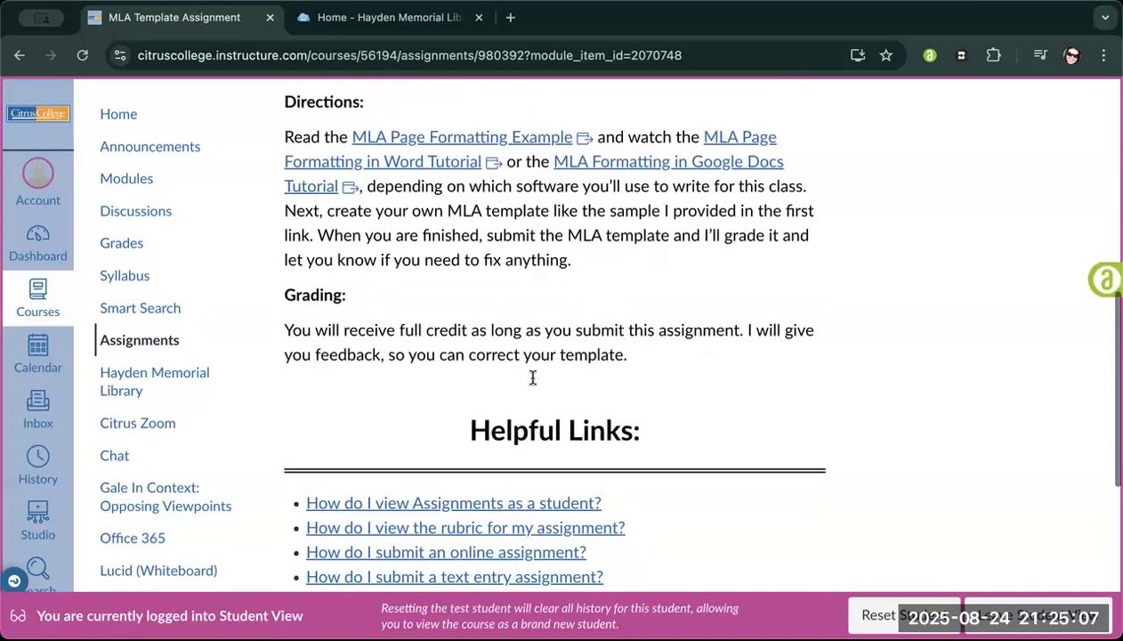
{"action": "scroll", "coordinate": [608, 409], "scroll_direction": "down", "scroll_amount": 3}
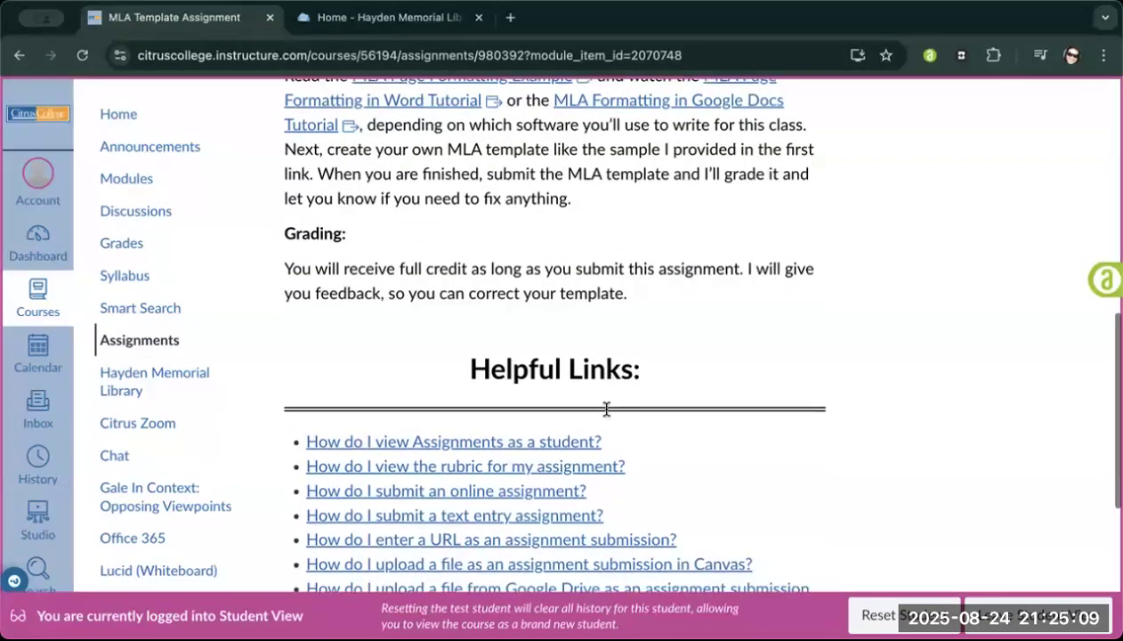
{"action": "scroll", "coordinate": [691, 330], "scroll_direction": "down", "scroll_amount": 2}
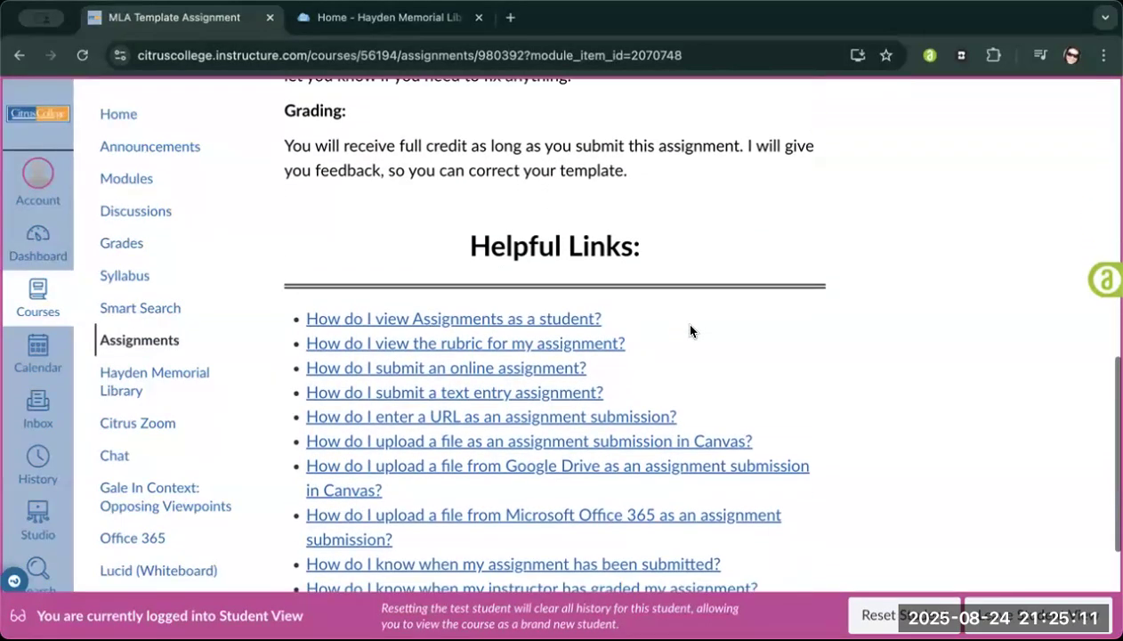
{"action": "scroll", "coordinate": [690, 331], "scroll_direction": "down", "scroll_amount": 3}
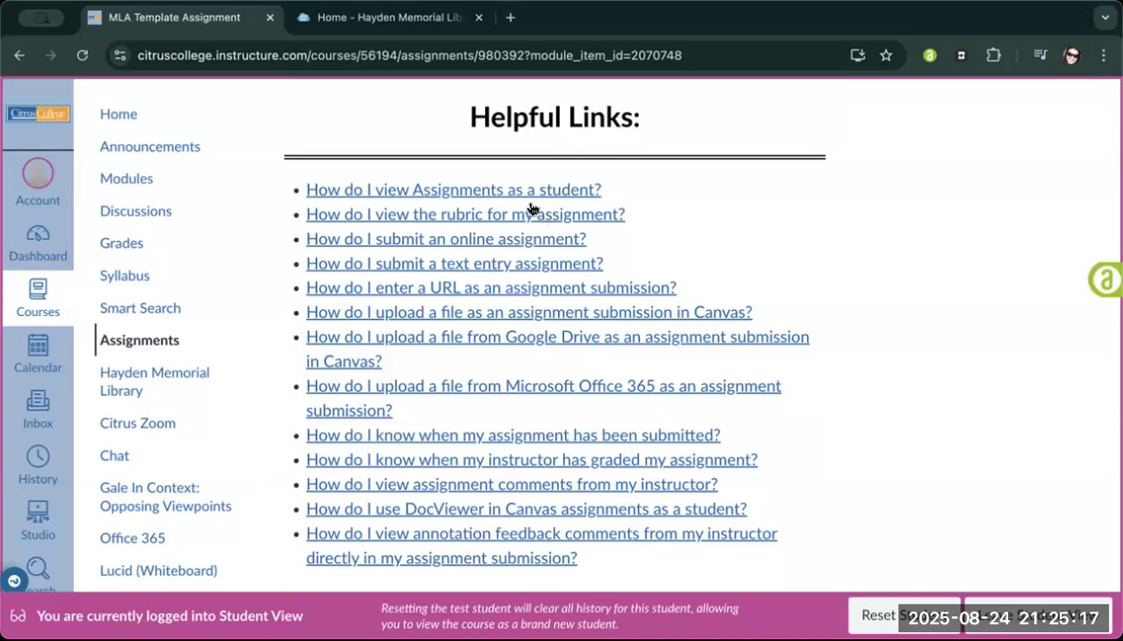
{"action": "scroll", "coordinate": [552, 481], "scroll_direction": "up", "scroll_amount": 4}
{"action": "scroll", "coordinate": [552, 482], "scroll_direction": "up", "scroll_amount": 15}
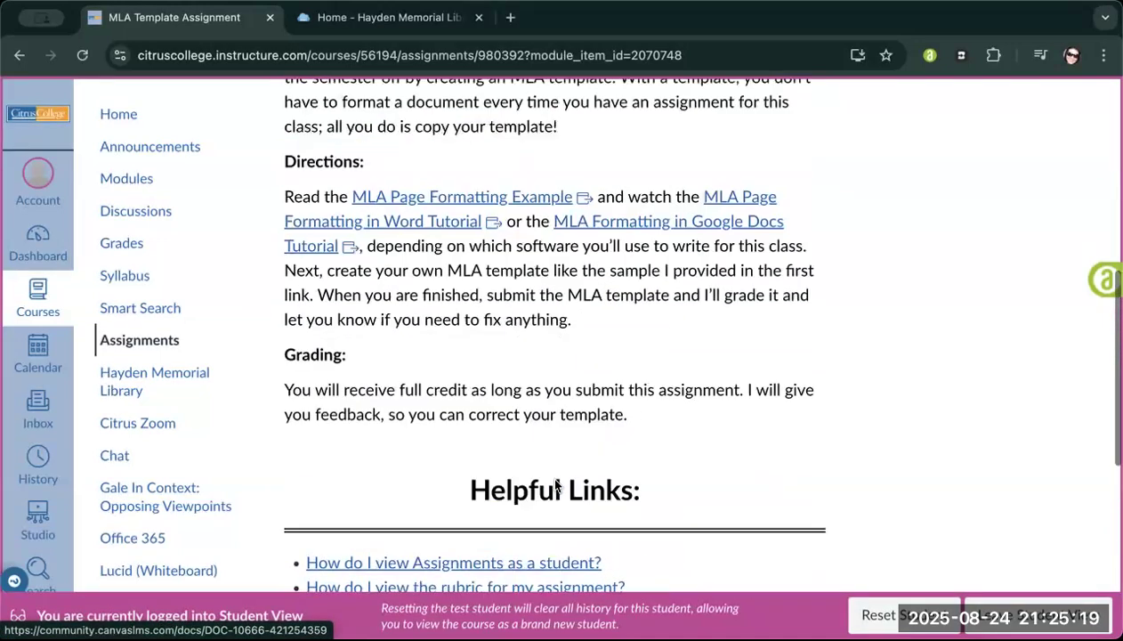
{"action": "scroll", "coordinate": [555, 484], "scroll_direction": "up", "scroll_amount": 3}
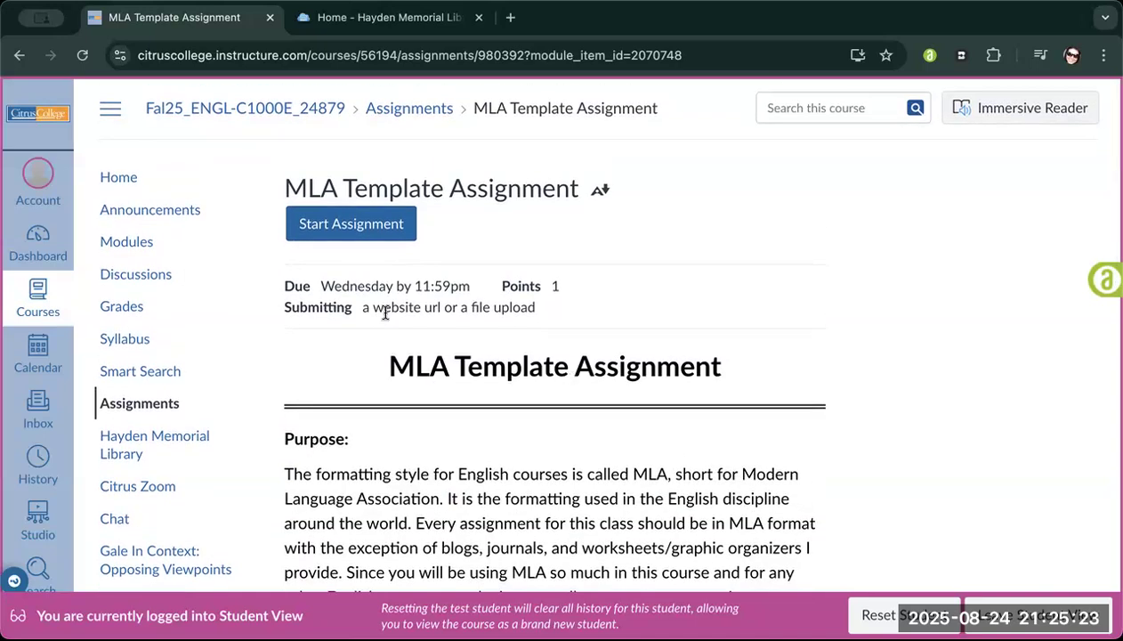
Step: Start the MLA Template Assignment and look over the available submission types
{"action": "left_click", "coordinate": [353, 231]}
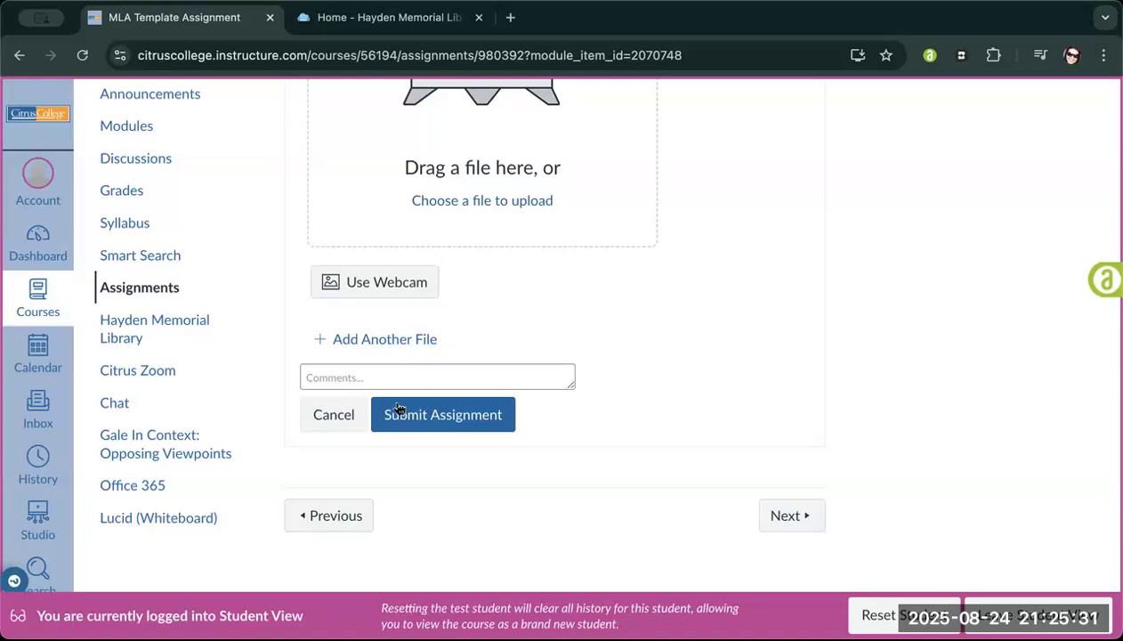
{"action": "scroll", "coordinate": [614, 362], "scroll_direction": "up", "scroll_amount": 3}
{"action": "scroll", "coordinate": [614, 361], "scroll_direction": "up", "scroll_amount": 2}
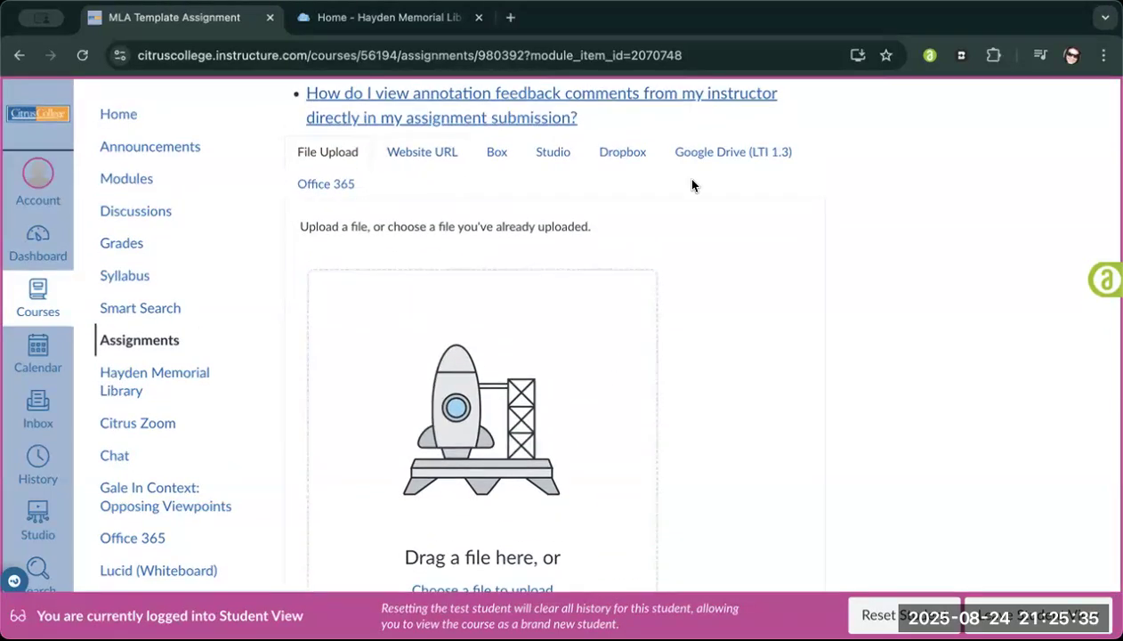
{"action": "scroll", "coordinate": [692, 185], "scroll_direction": "up", "scroll_amount": 1}
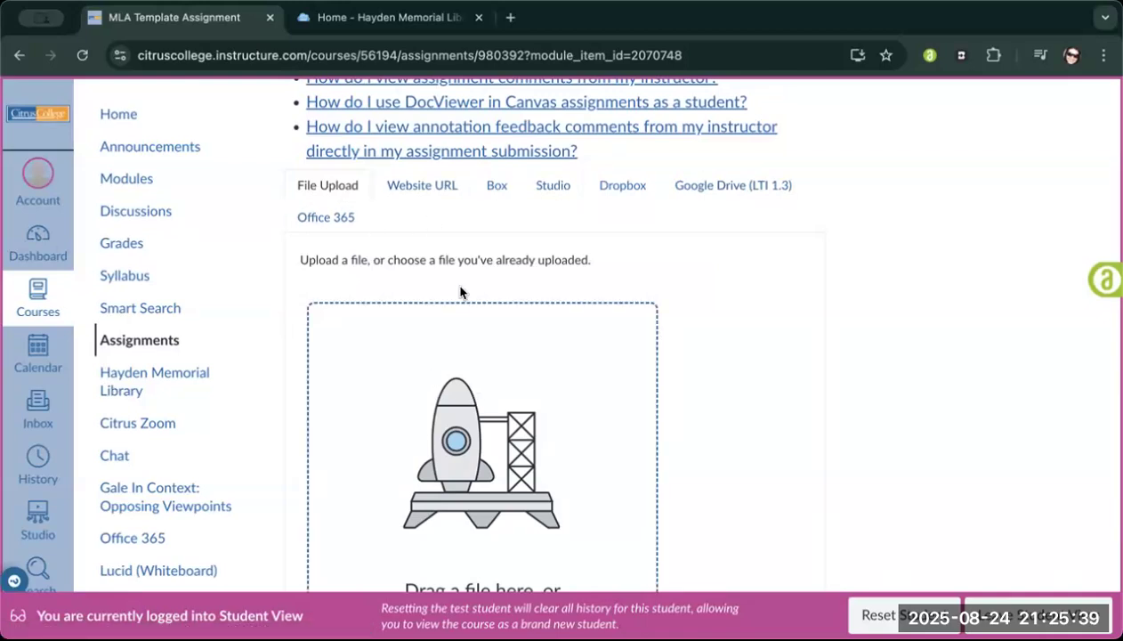
Step: Choose ENGL C1000E Syllabus Fall 25_MW.docx from Google Drive as the submission file and submit the assignment without a comment
{"action": "left_click", "coordinate": [427, 196]}
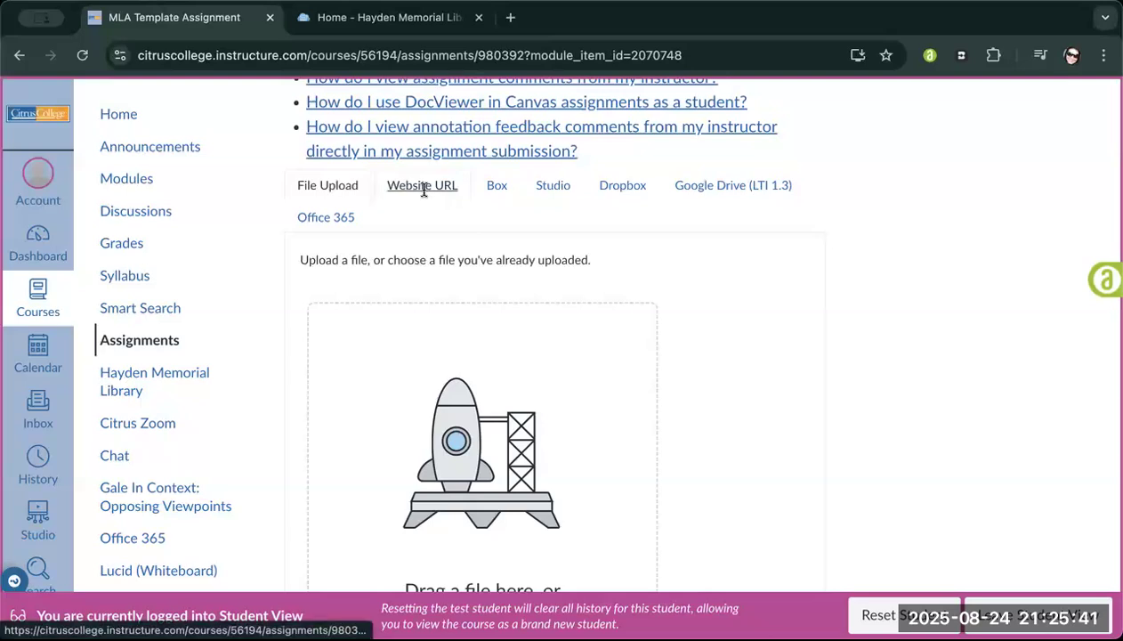
{"action": "left_click", "coordinate": [708, 204]}
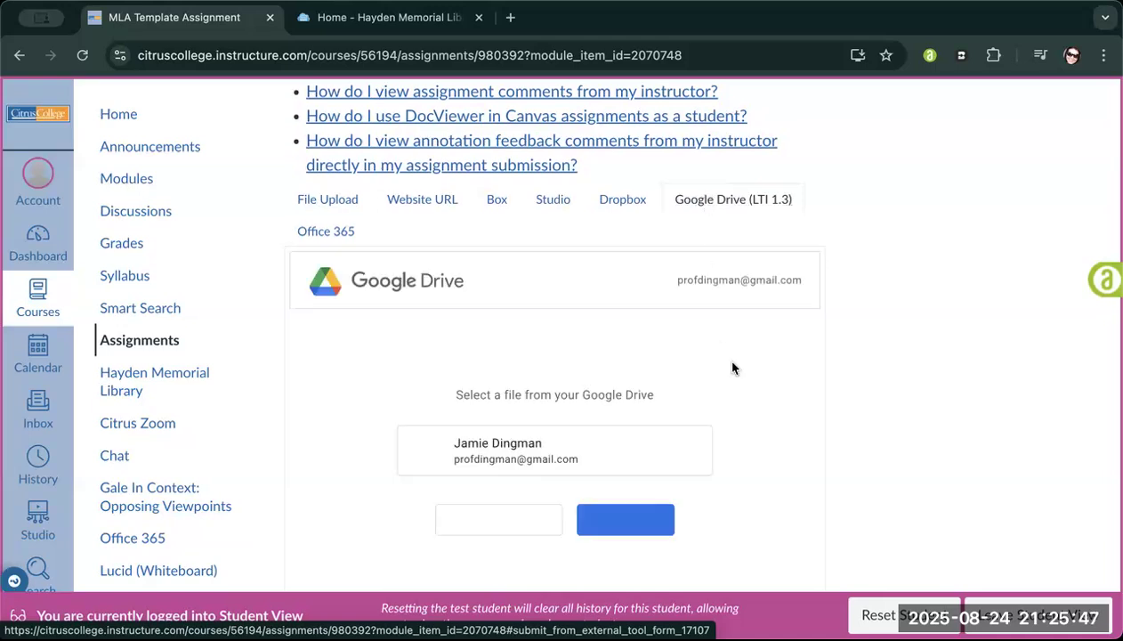
{"action": "scroll", "coordinate": [721, 355], "scroll_direction": "down", "scroll_amount": 1}
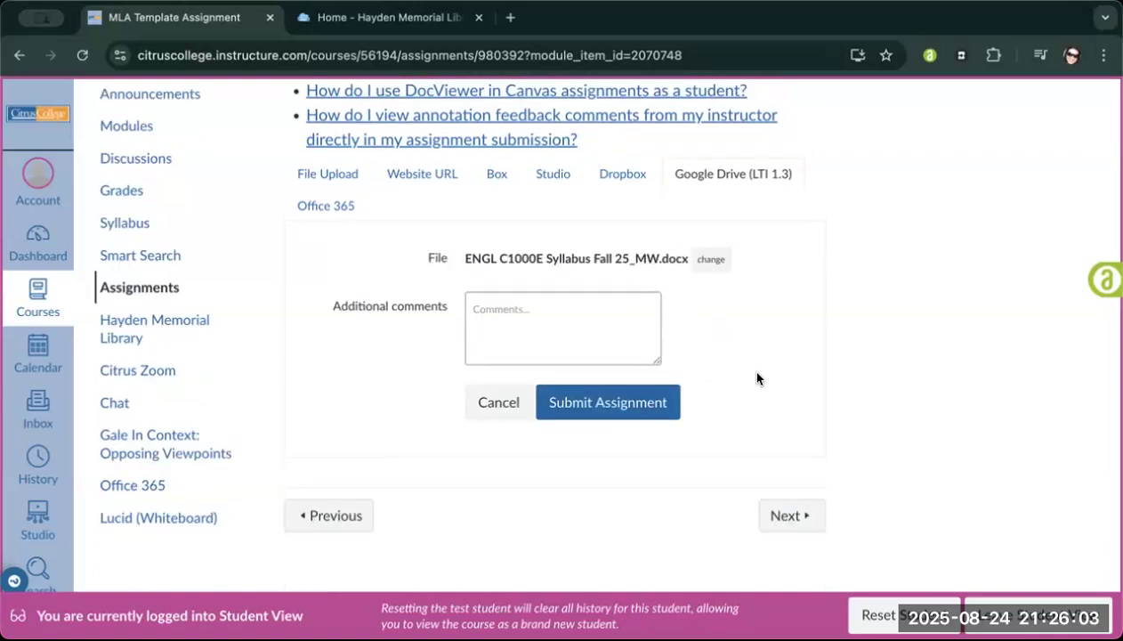
{"action": "scroll", "coordinate": [745, 366], "scroll_direction": "up", "scroll_amount": 2}
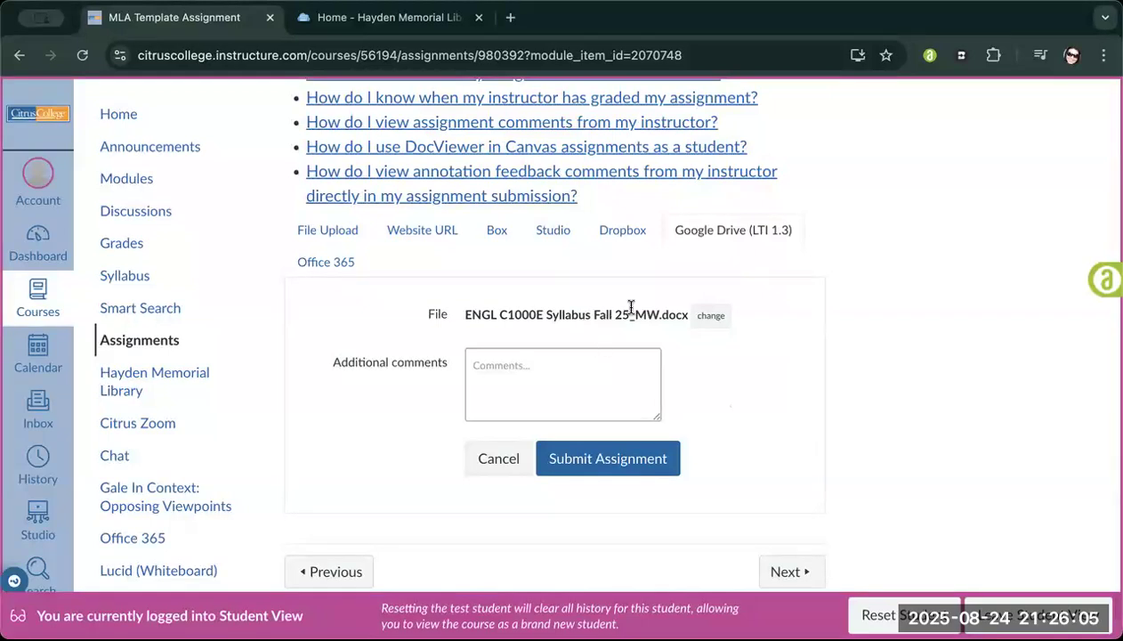
{"action": "left_click", "coordinate": [582, 381]}
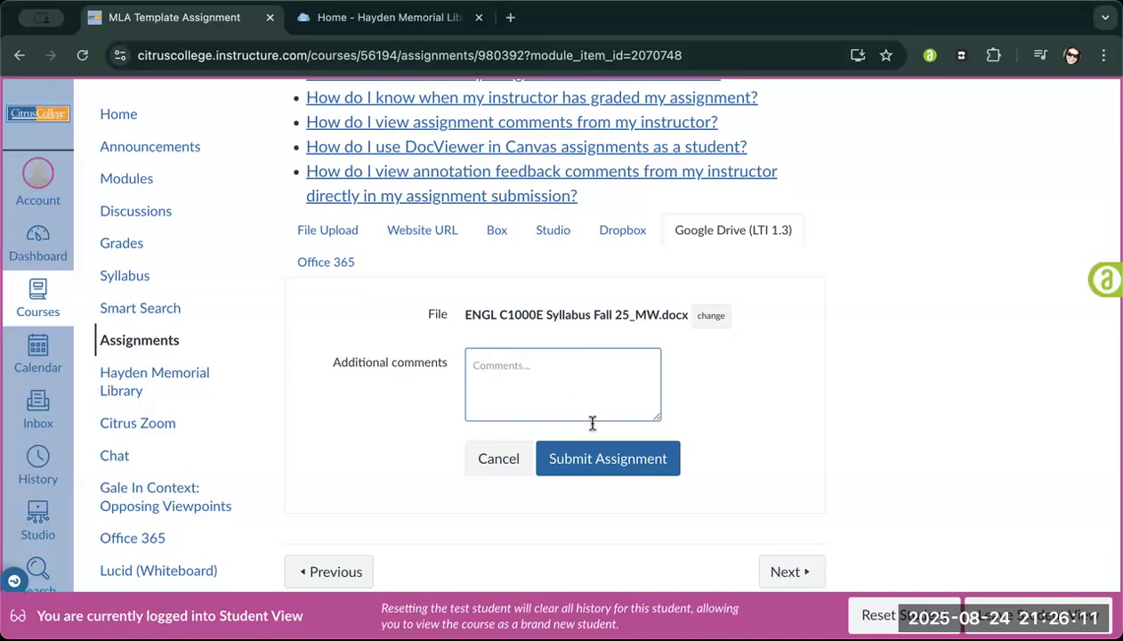
{"action": "left_click", "coordinate": [614, 468]}
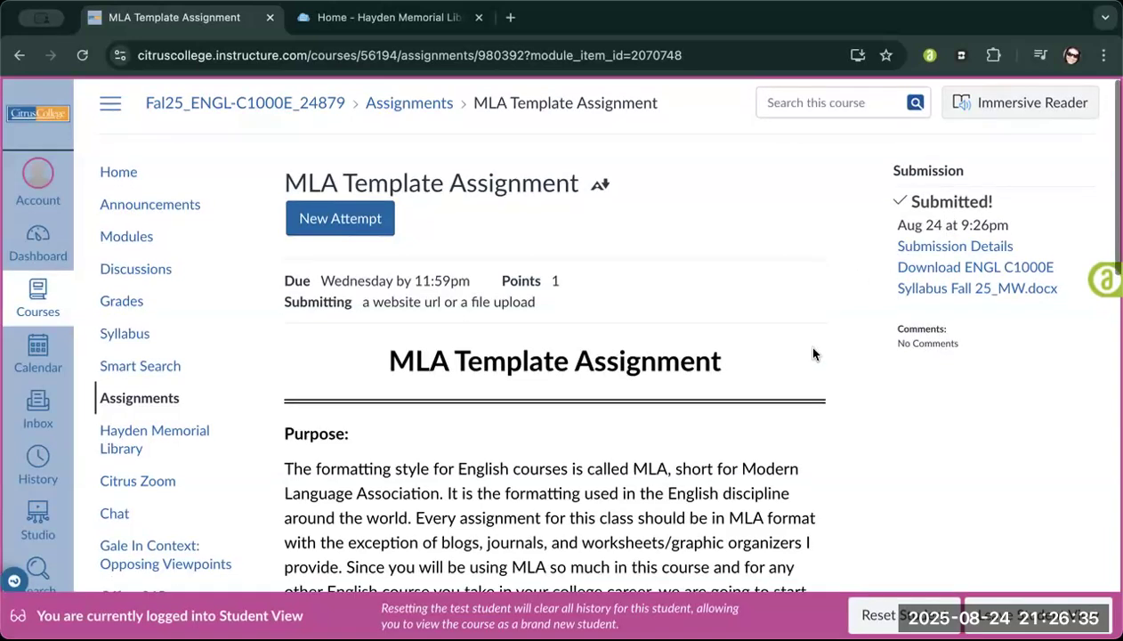
Step: Check the submission information on the assignment page, start a new attempt and look over its file upload options
{"action": "scroll", "coordinate": [809, 351], "scroll_direction": "down", "scroll_amount": 1}
{"action": "scroll", "coordinate": [620, 360], "scroll_direction": "down", "scroll_amount": 1}
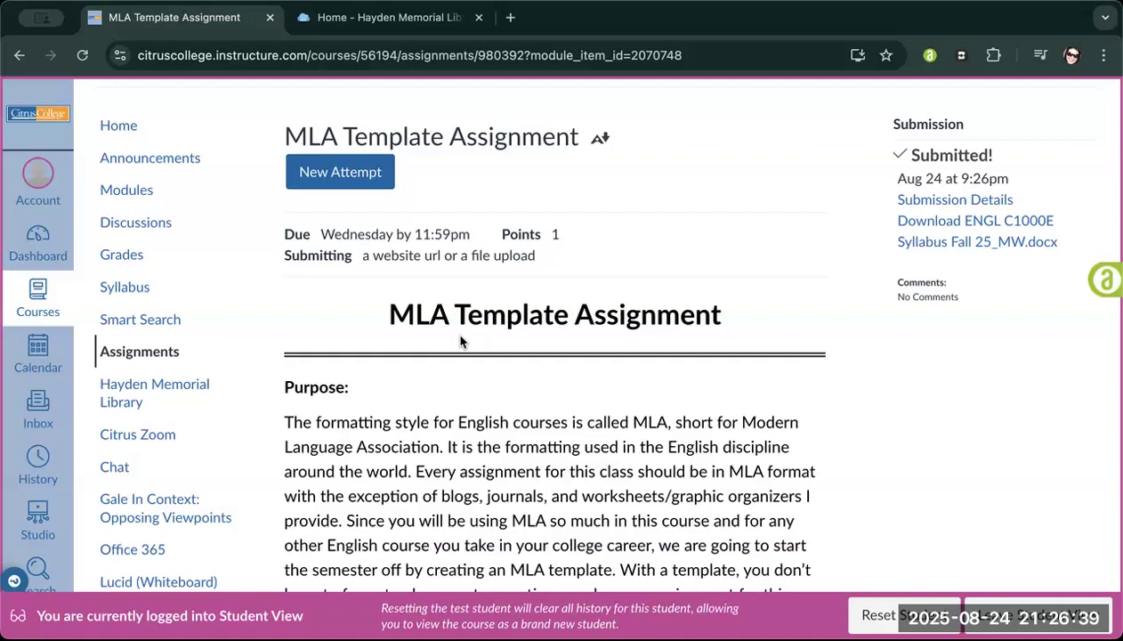
{"action": "scroll", "coordinate": [491, 363], "scroll_direction": "up", "scroll_amount": 1}
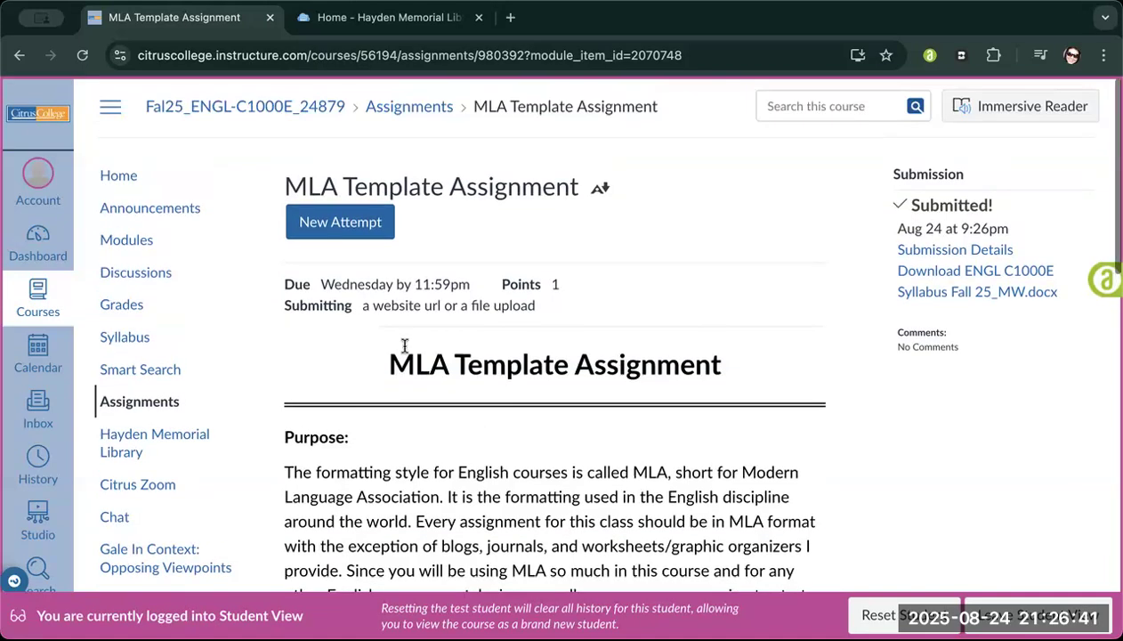
{"action": "left_click", "coordinate": [350, 227]}
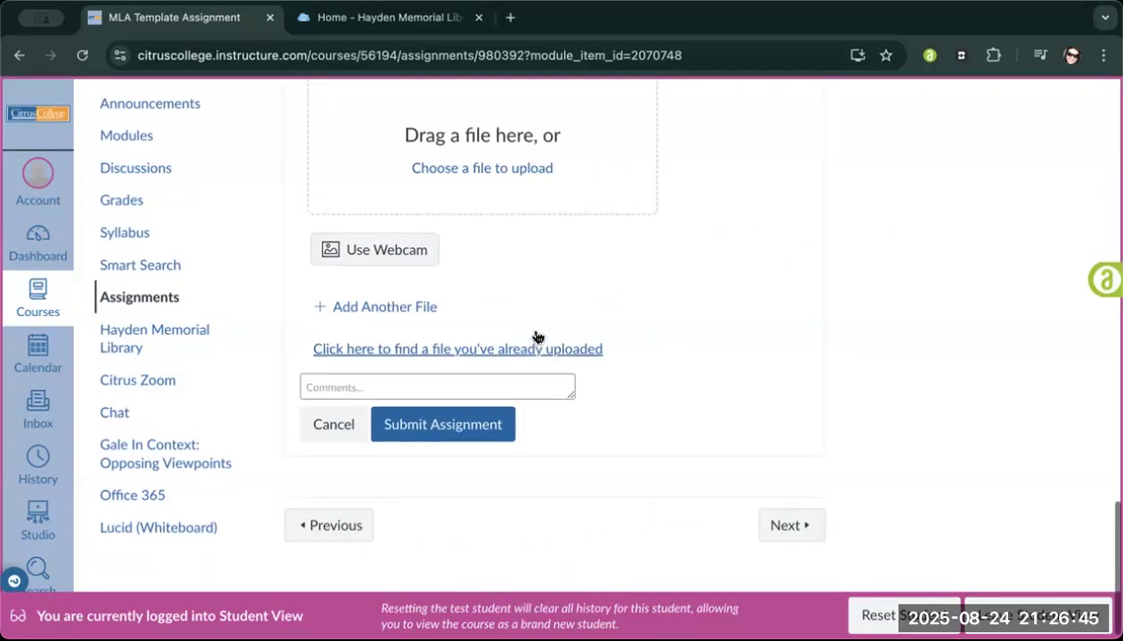
{"action": "scroll", "coordinate": [569, 285], "scroll_direction": "up", "scroll_amount": 3}
{"action": "scroll", "coordinate": [770, 338], "scroll_direction": "up", "scroll_amount": 2}
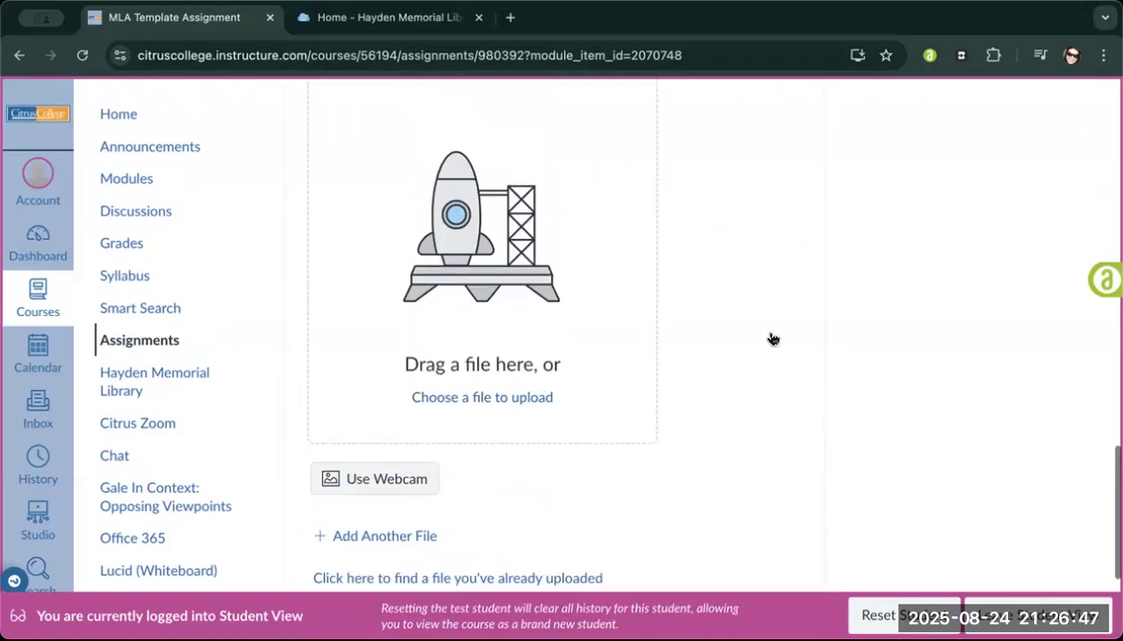
Step: Leave the unfinished new attempt on the MLA Template Assignment and move on through Syllabus Reflection to the Blog 1 discussion
{"action": "scroll", "coordinate": [772, 336], "scroll_direction": "up", "scroll_amount": 10}
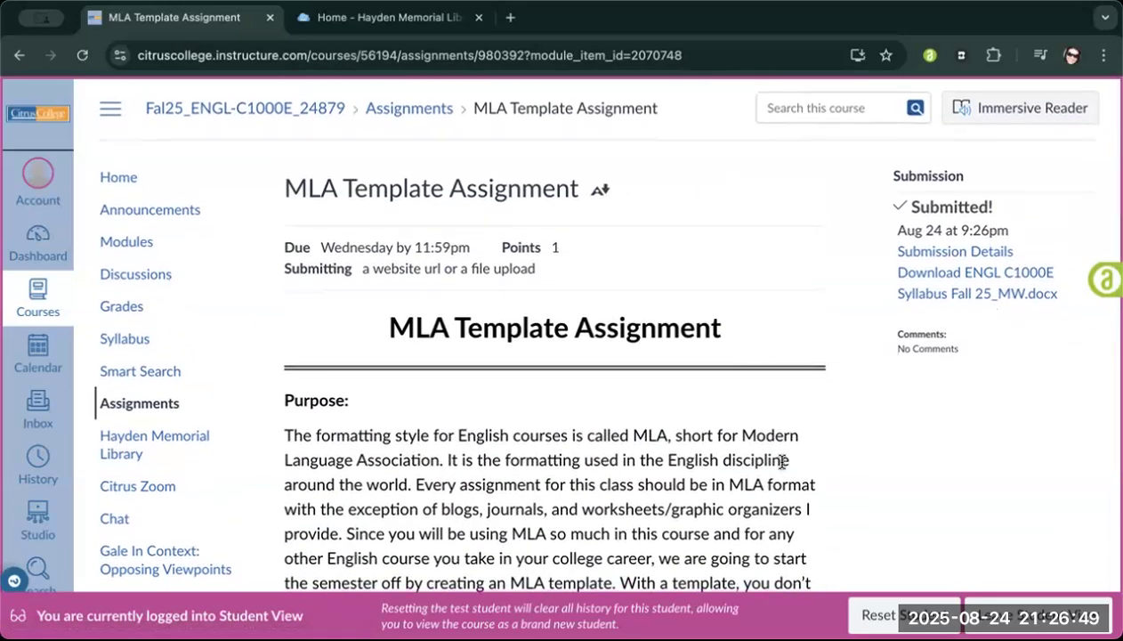
{"action": "scroll", "coordinate": [712, 472], "scroll_direction": "down", "scroll_amount": 15}
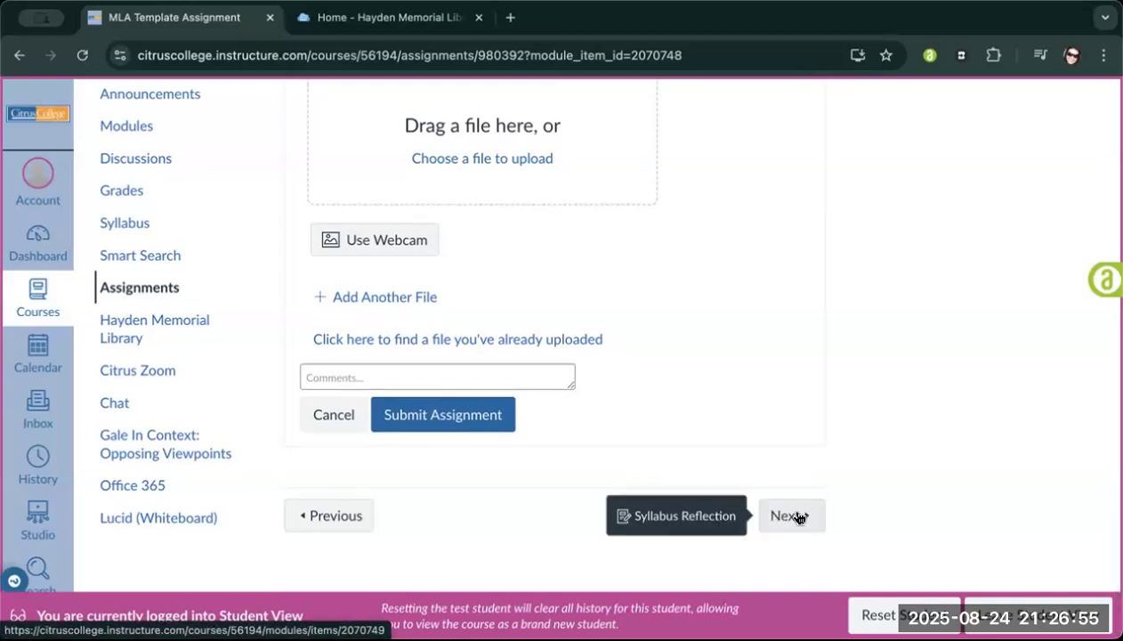
{"action": "left_click", "coordinate": [797, 517]}
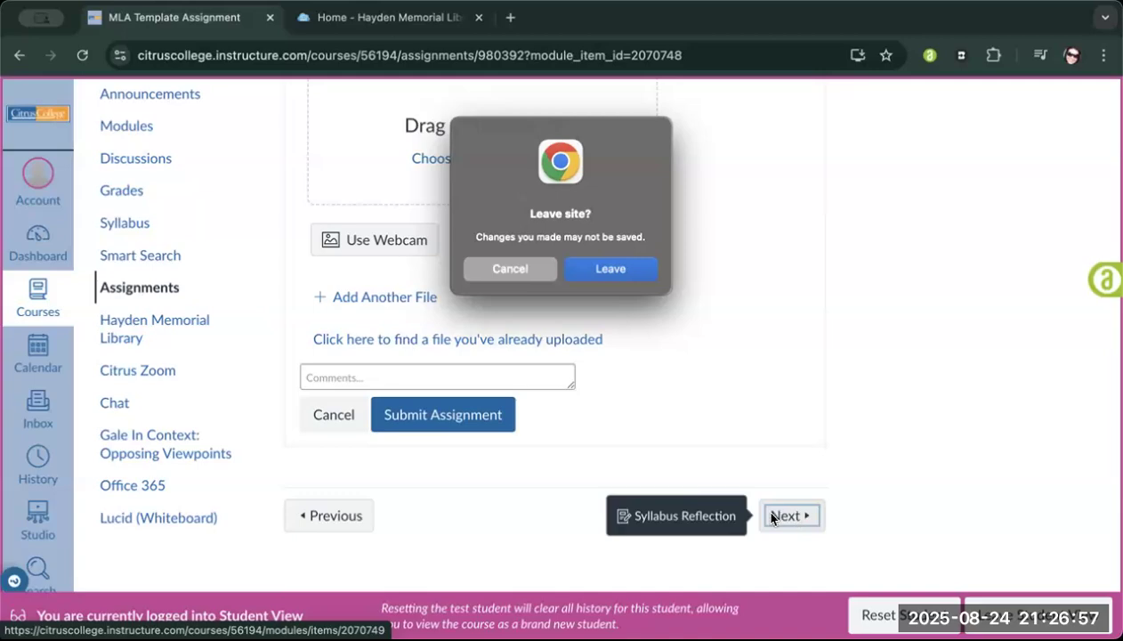
{"action": "left_click", "coordinate": [627, 272]}
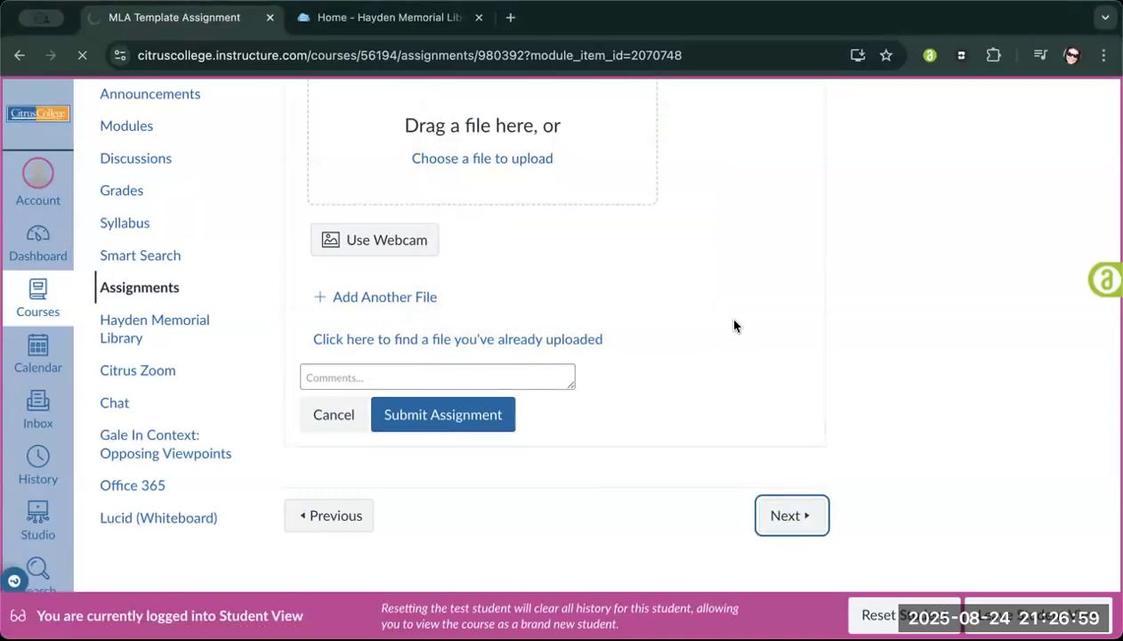
{"action": "scroll", "coordinate": [734, 320], "scroll_direction": "down", "scroll_amount": 1}
{"action": "scroll", "coordinate": [734, 326], "scroll_direction": "down", "scroll_amount": 20}
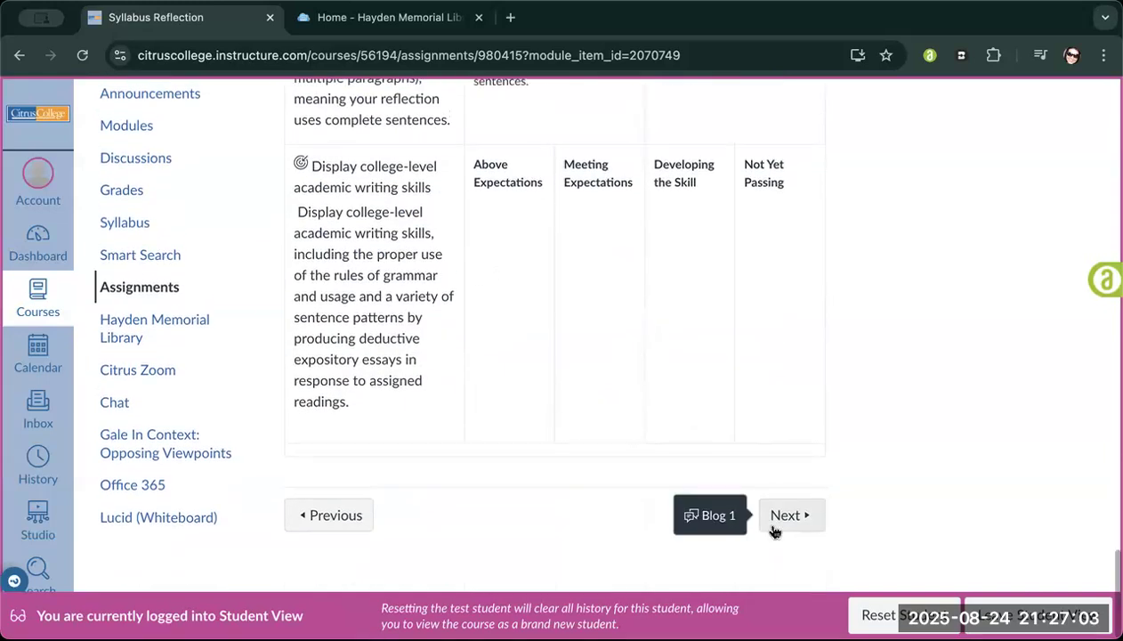
{"action": "left_click", "coordinate": [774, 523]}
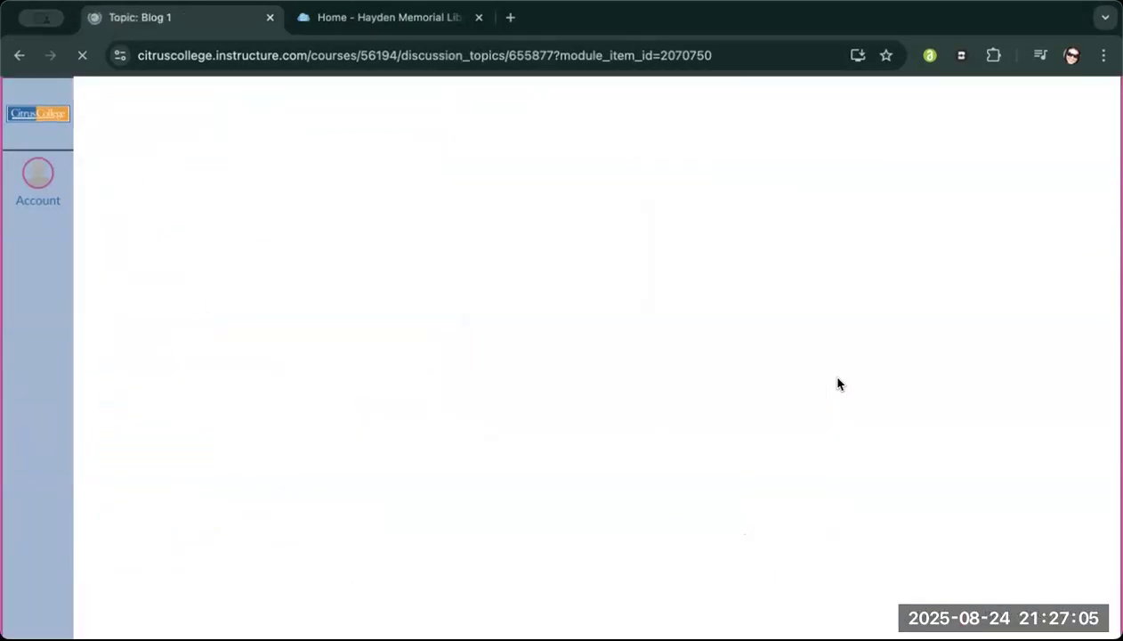
Step: Read the Blog 1 discussion's blog post instructions, this week's prompt and the helpful links
{"action": "scroll", "coordinate": [774, 283], "scroll_direction": "down", "scroll_amount": 8}
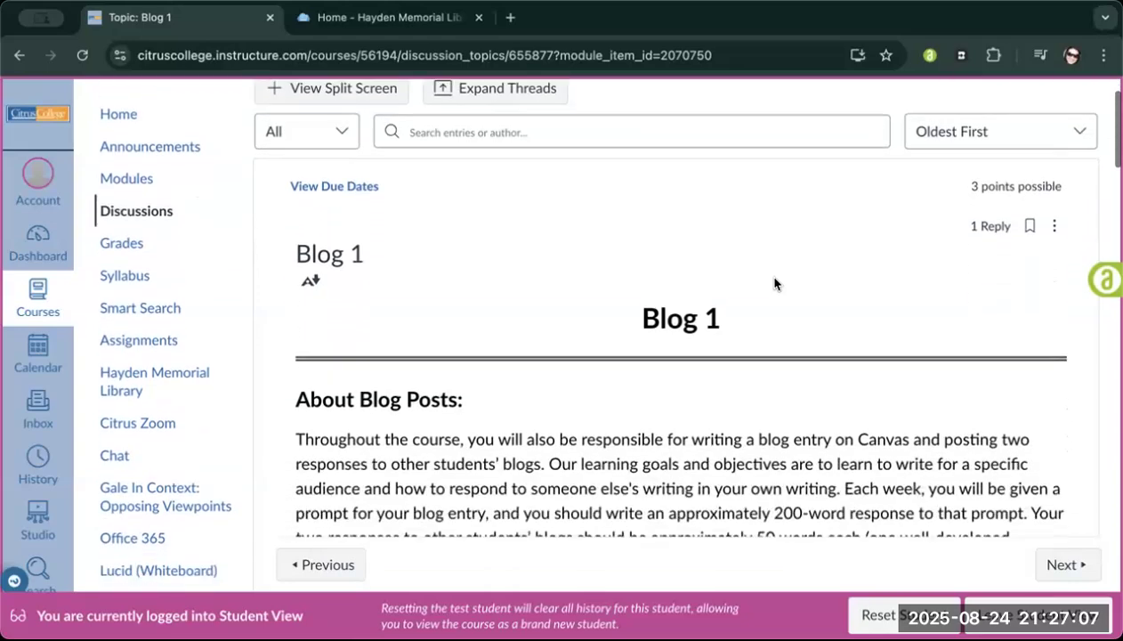
{"action": "scroll", "coordinate": [774, 283], "scroll_direction": "down", "scroll_amount": 3}
{"action": "scroll", "coordinate": [775, 283], "scroll_direction": "up", "scroll_amount": 5}
{"action": "scroll", "coordinate": [774, 283], "scroll_direction": "down", "scroll_amount": 6}
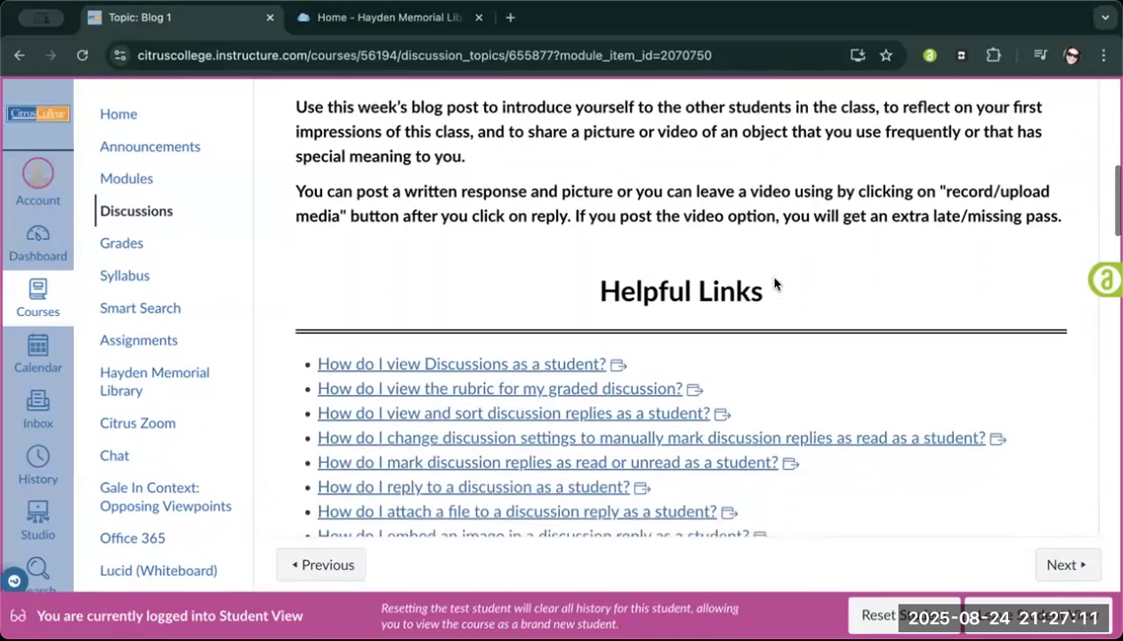
{"action": "scroll", "coordinate": [774, 282], "scroll_direction": "down", "scroll_amount": 1}
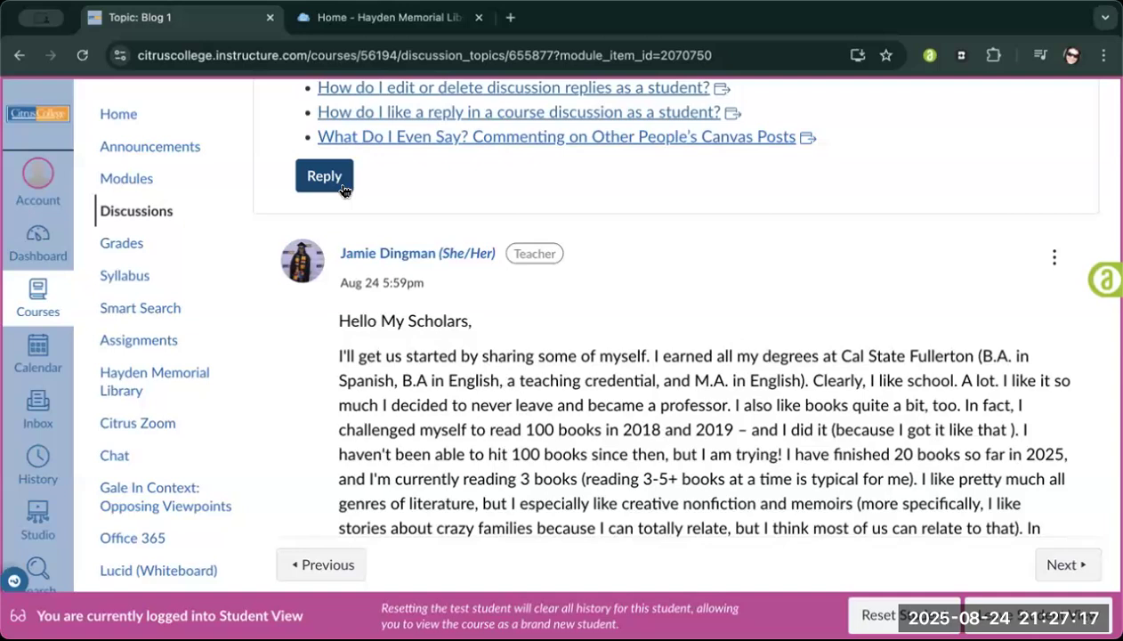
{"action": "scroll", "coordinate": [669, 357], "scroll_direction": "up", "scroll_amount": 8}
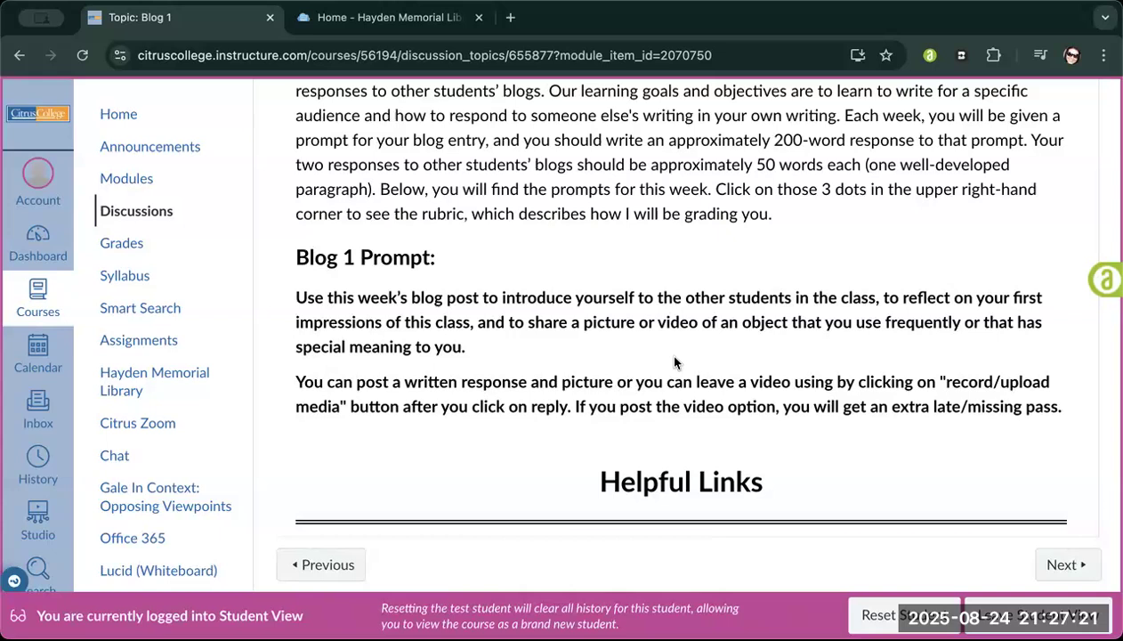
{"action": "scroll", "coordinate": [674, 361], "scroll_direction": "down", "scroll_amount": 10}
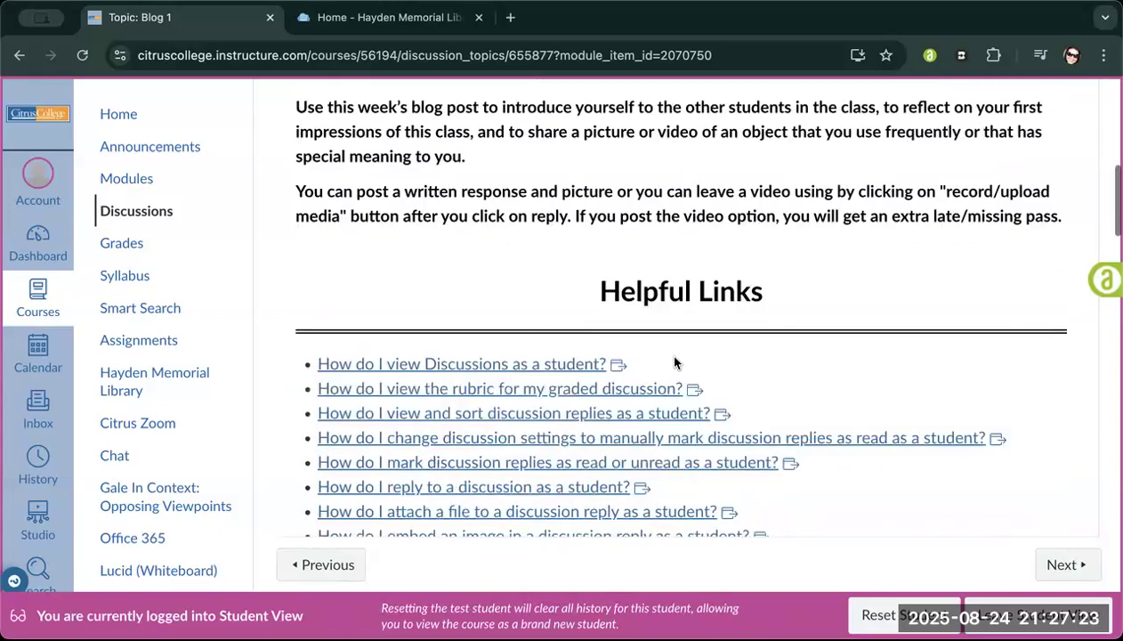
Step: Read through the teacher's introductory post under Blog 1, including its images and embedded videos
{"action": "scroll", "coordinate": [673, 359], "scroll_direction": "down", "scroll_amount": 6}
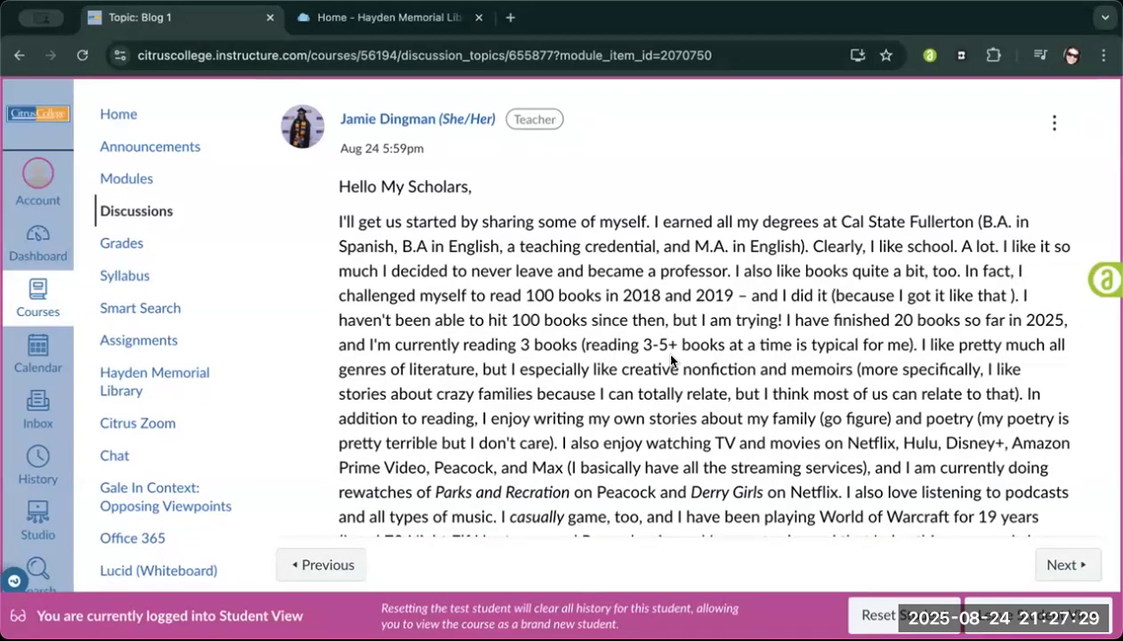
{"action": "scroll", "coordinate": [671, 356], "scroll_direction": "up", "scroll_amount": 2}
{"action": "scroll", "coordinate": [670, 356], "scroll_direction": "down", "scroll_amount": 3}
{"action": "scroll", "coordinate": [671, 356], "scroll_direction": "down", "scroll_amount": 6}
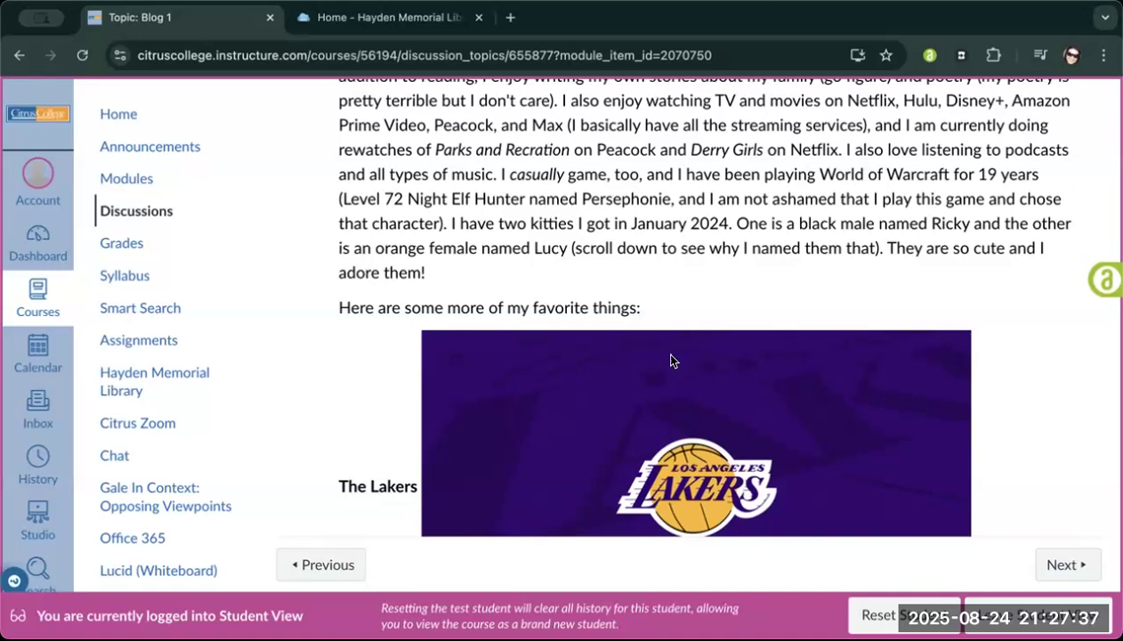
{"action": "scroll", "coordinate": [753, 306], "scroll_direction": "down", "scroll_amount": 12}
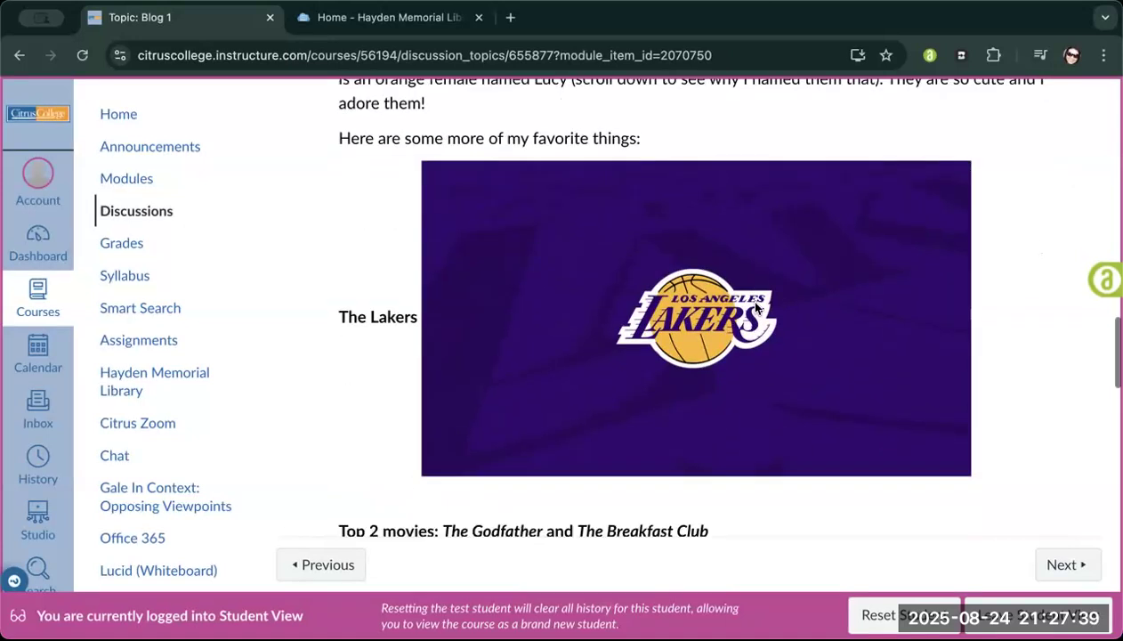
{"action": "scroll", "coordinate": [756, 308], "scroll_direction": "down", "scroll_amount": 12}
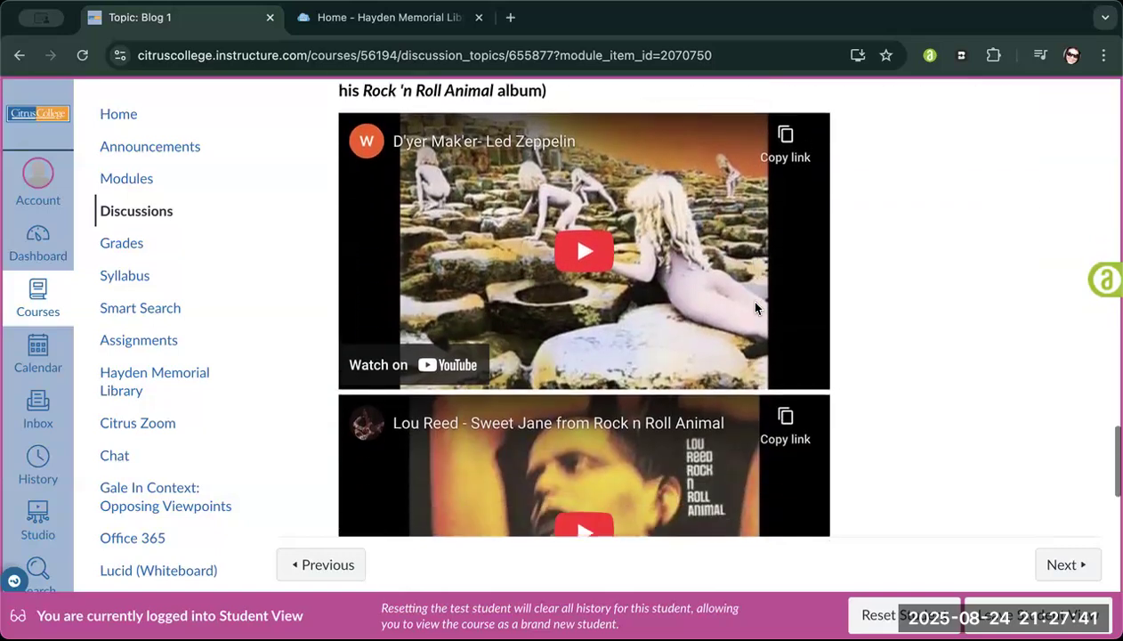
{"action": "scroll", "coordinate": [755, 307], "scroll_direction": "down", "scroll_amount": 10}
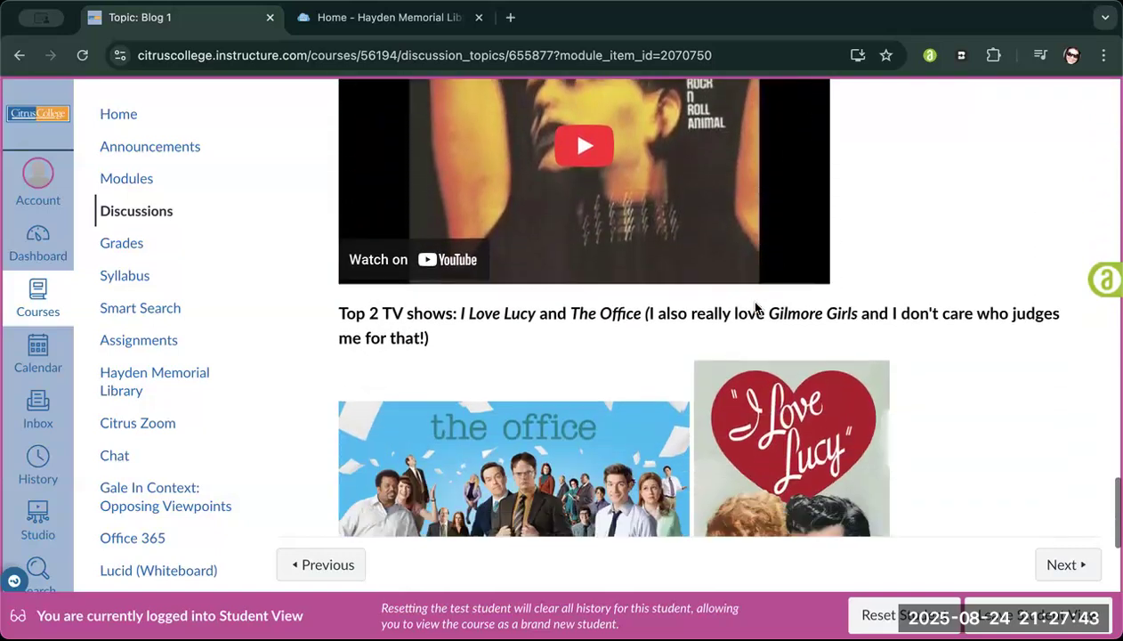
Step: Start a reply to the Blog 1 topic, enter "Type your response." and set the text to 14pt
{"action": "scroll", "coordinate": [753, 305], "scroll_direction": "up", "scroll_amount": 15}
{"action": "scroll", "coordinate": [753, 303], "scroll_direction": "down", "scroll_amount": 3}
{"action": "scroll", "coordinate": [751, 299], "scroll_direction": "up", "scroll_amount": 5}
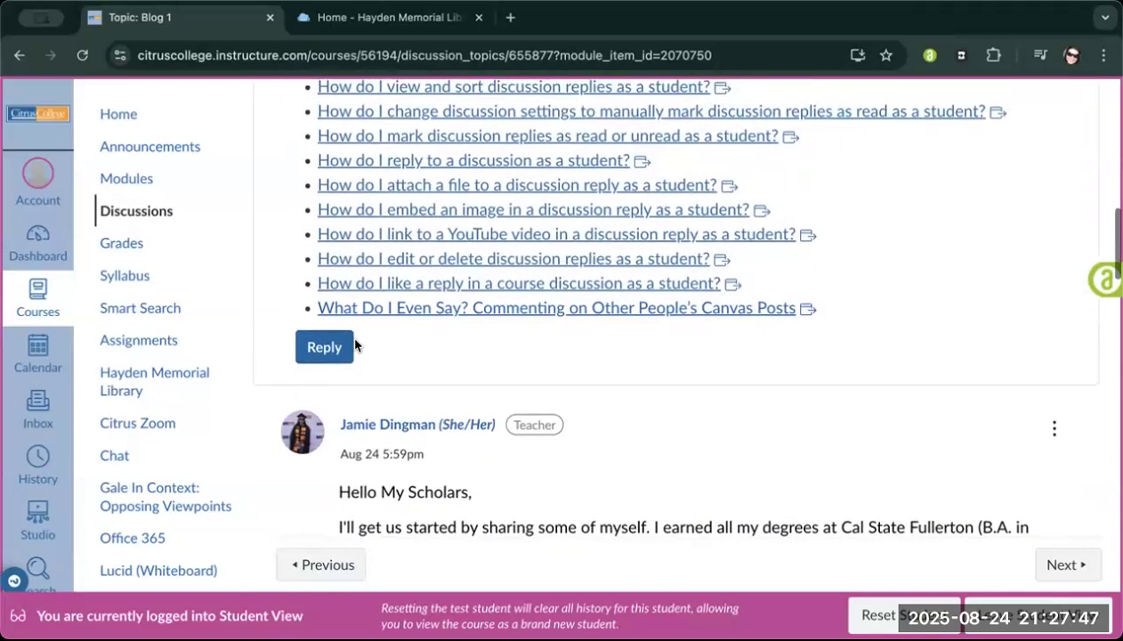
{"action": "left_click", "coordinate": [333, 347]}
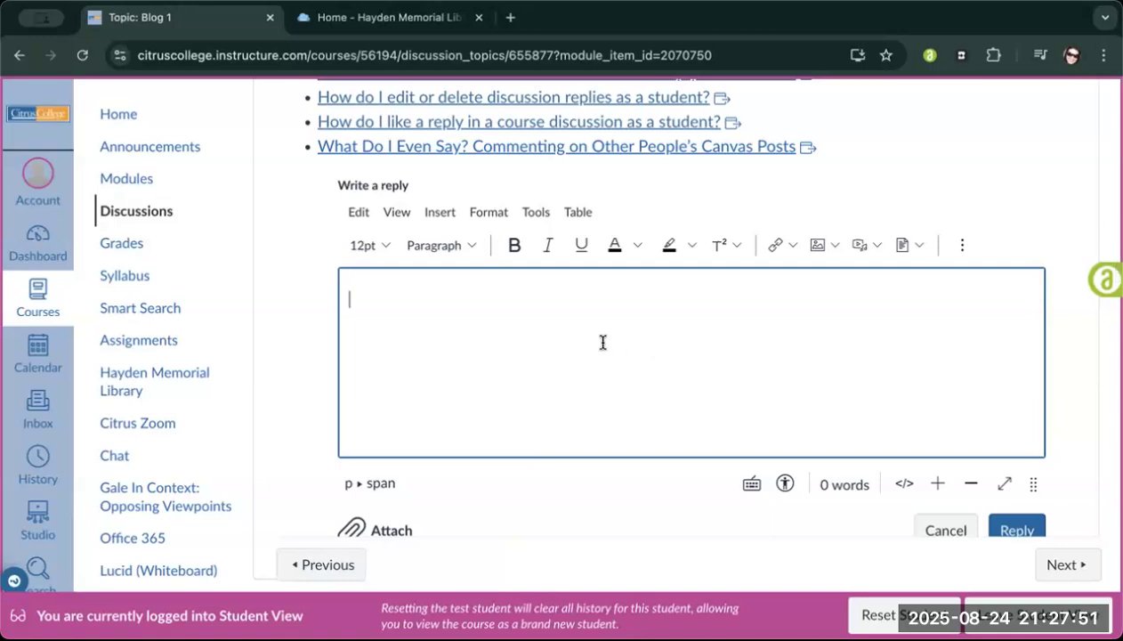
{"action": "type", "text": "Type your response"}
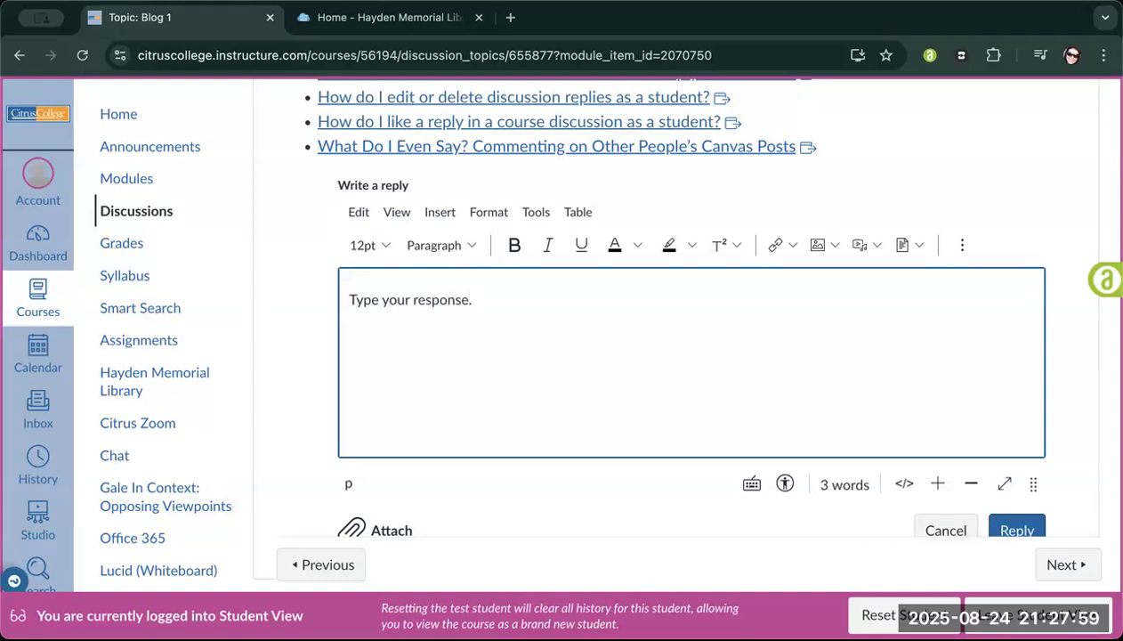
{"action": "type", "text": "."}
{"action": "key", "text": "ctrl+a"}
{"action": "left_click", "coordinate": [367, 245]}
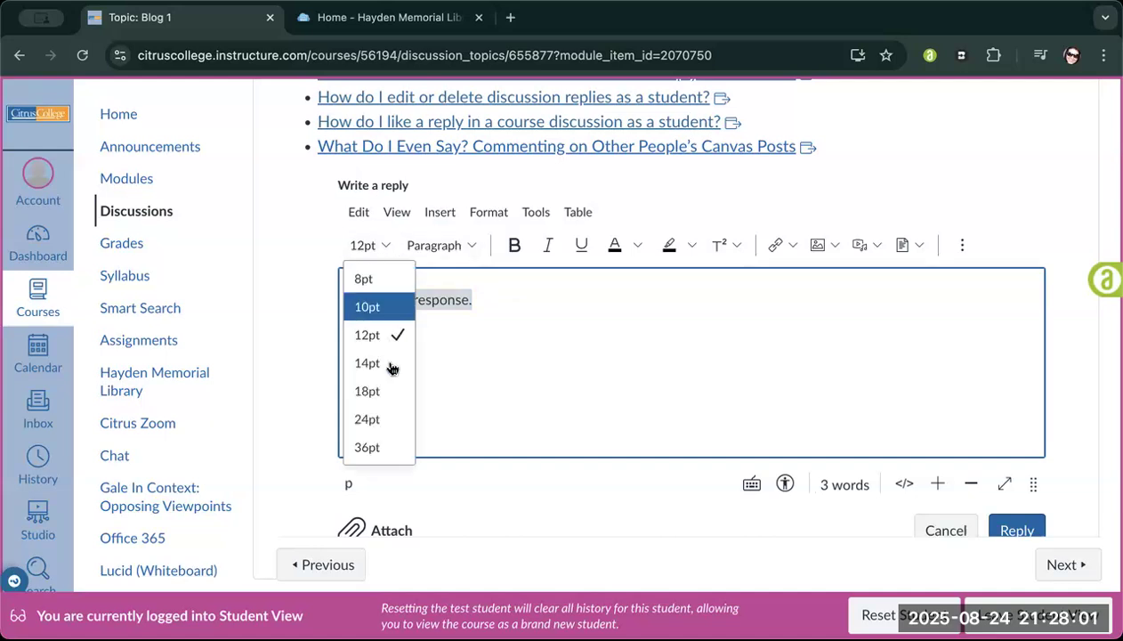
{"action": "key", "text": "Return"}
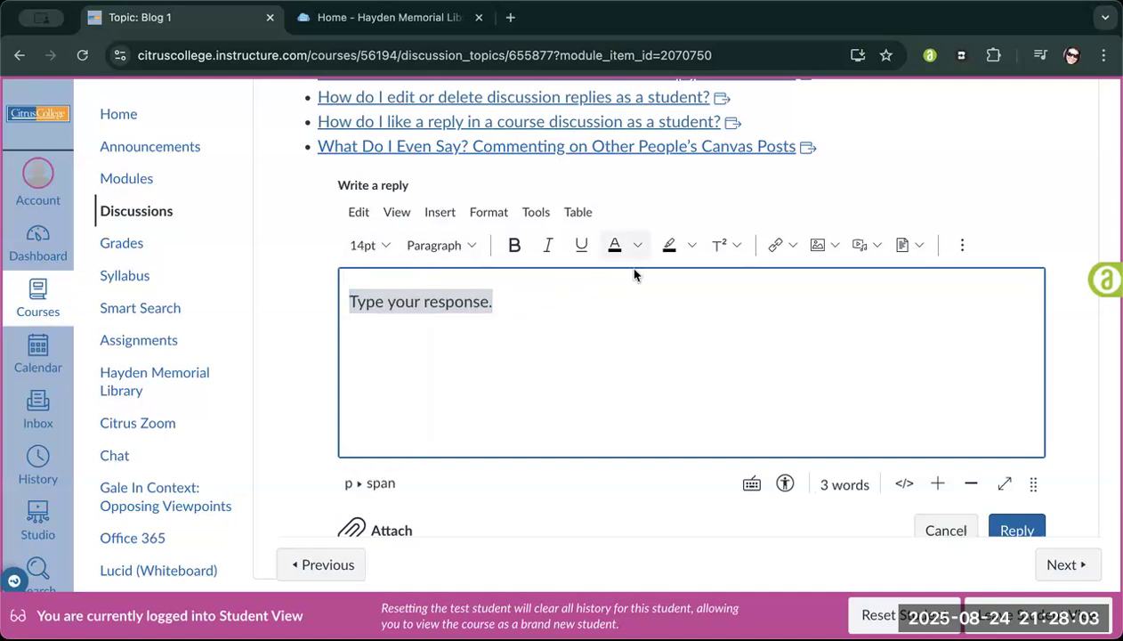
Step: Color the reply text green, change it to black, and give it a light yellow highlight
{"action": "left_click", "coordinate": [637, 246]}
{"action": "left_click", "coordinate": [608, 301]}
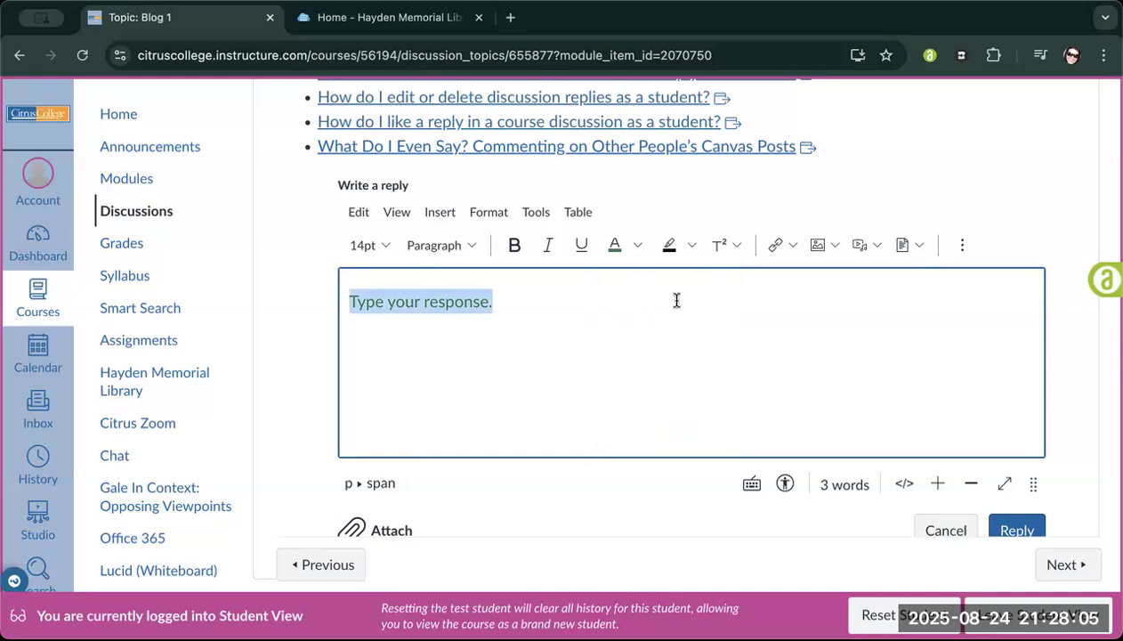
{"action": "left_click", "coordinate": [637, 245]}
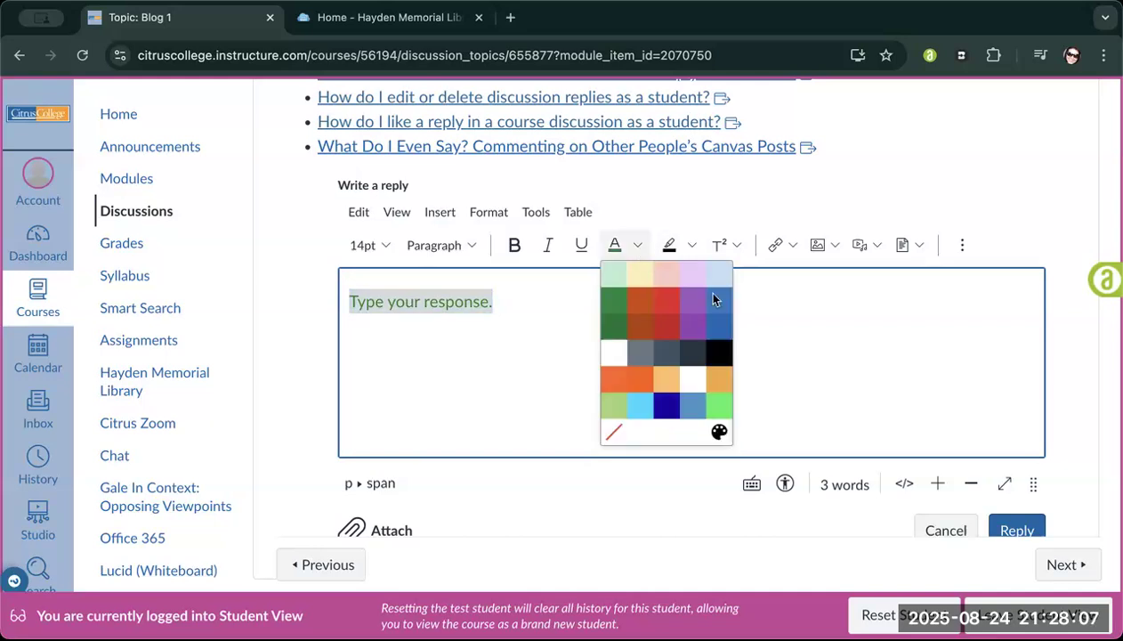
{"action": "left_click", "coordinate": [717, 355]}
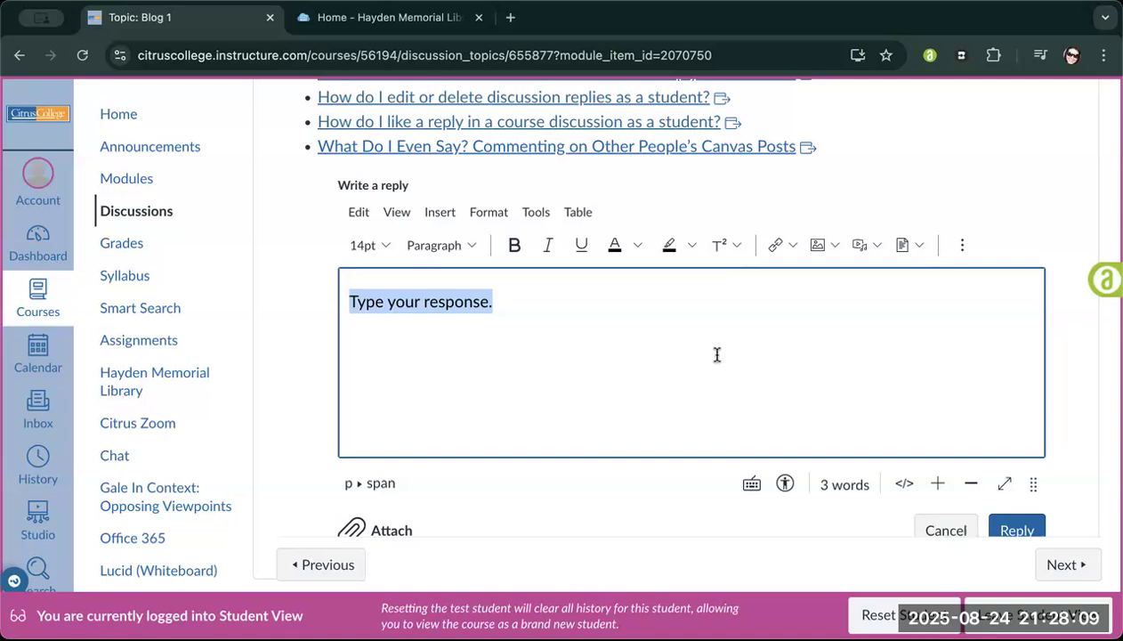
{"action": "left_click", "coordinate": [691, 245]}
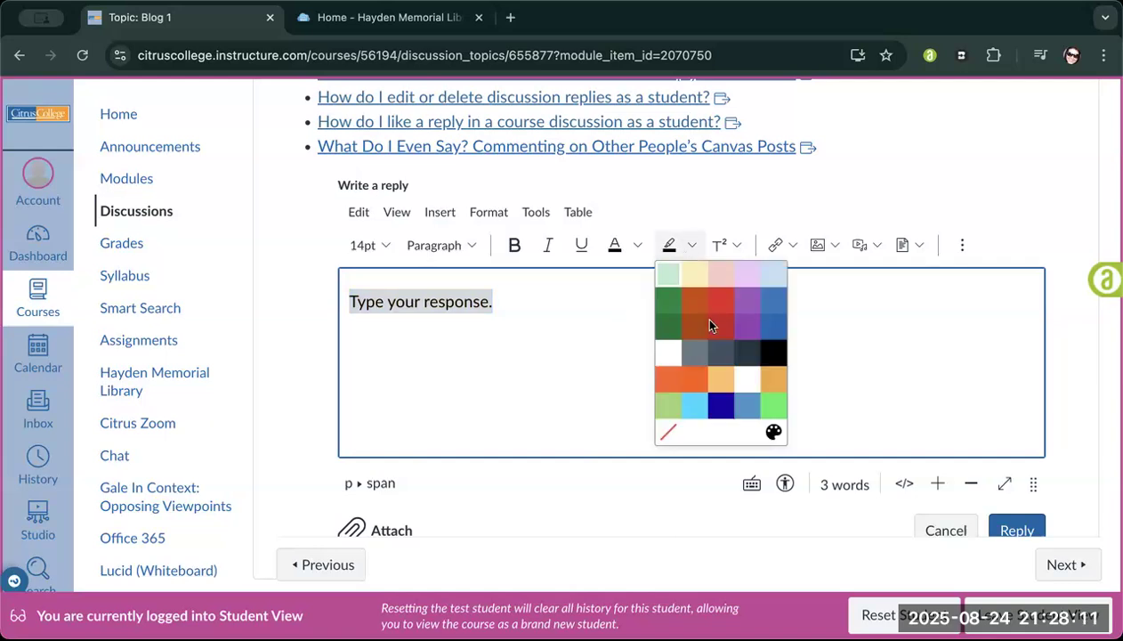
{"action": "left_click", "coordinate": [685, 280]}
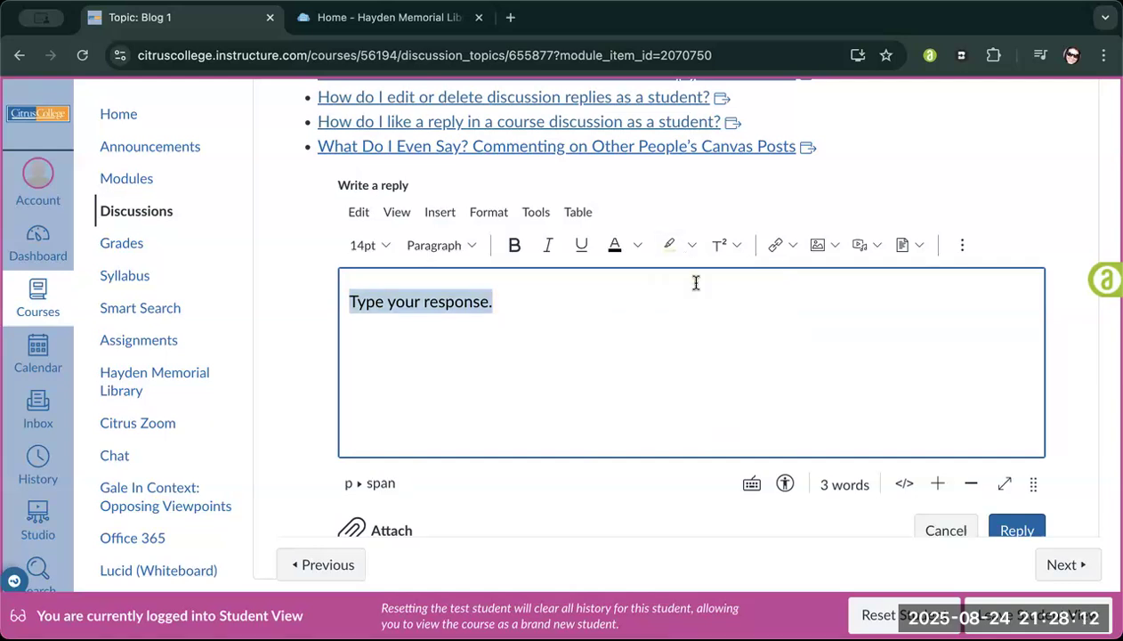
Step: Look over the reply editor's image, media and link insertion options, and discard the draft reply without posting it
{"action": "left_click", "coordinate": [820, 248]}
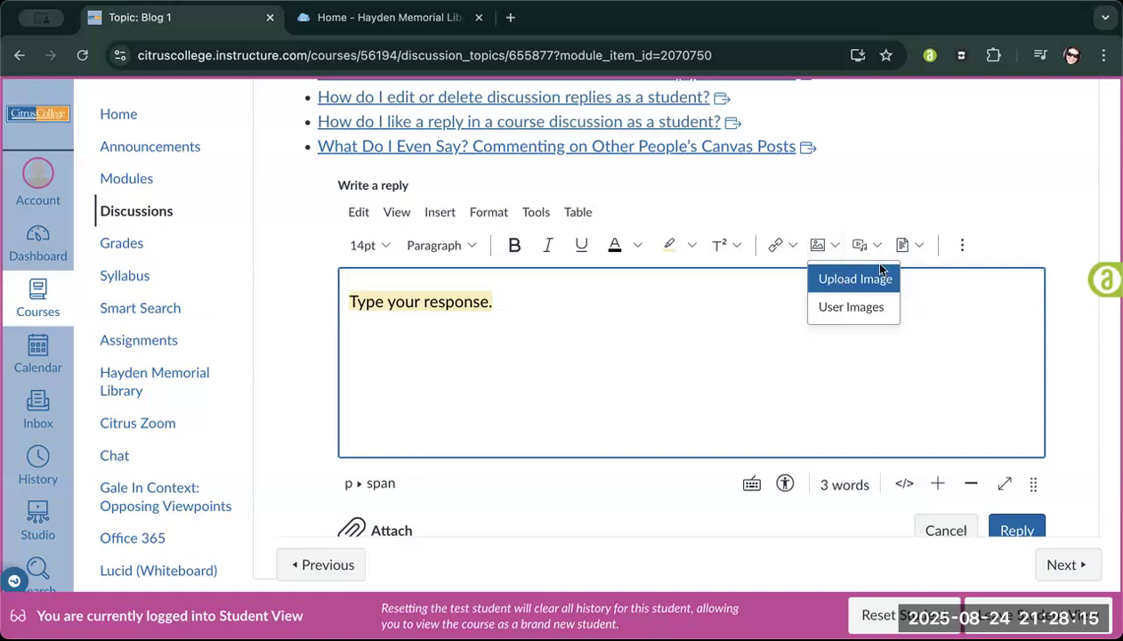
{"action": "left_click", "coordinate": [860, 243]}
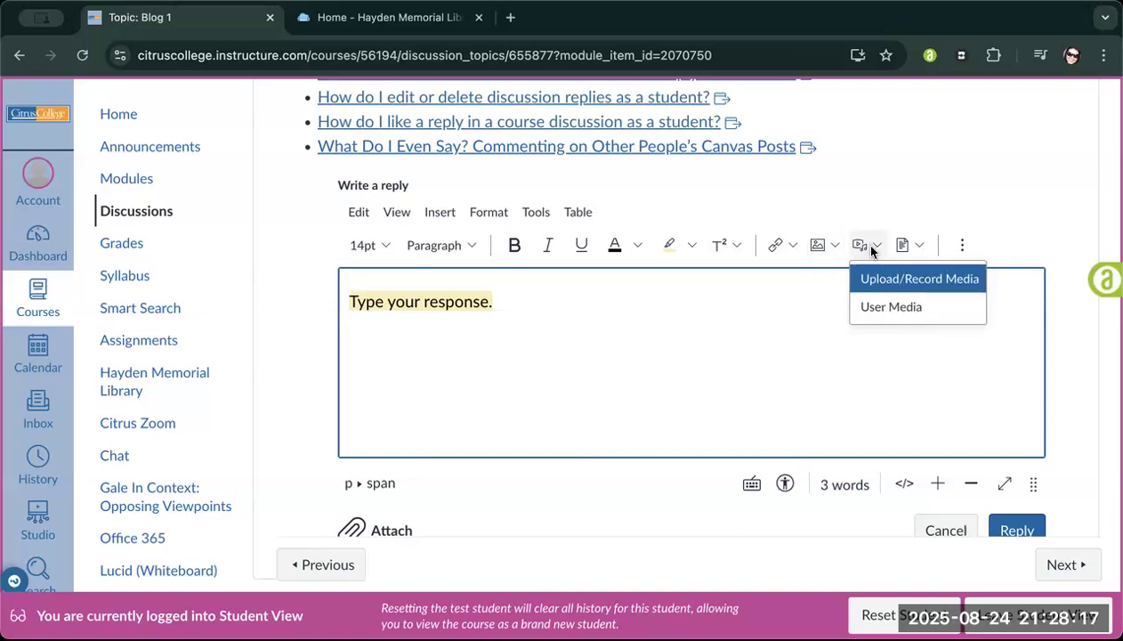
{"action": "left_click", "coordinate": [792, 247]}
{"action": "left_click", "coordinate": [708, 321]}
{"action": "scroll", "coordinate": [709, 321], "scroll_direction": "down", "scroll_amount": 1}
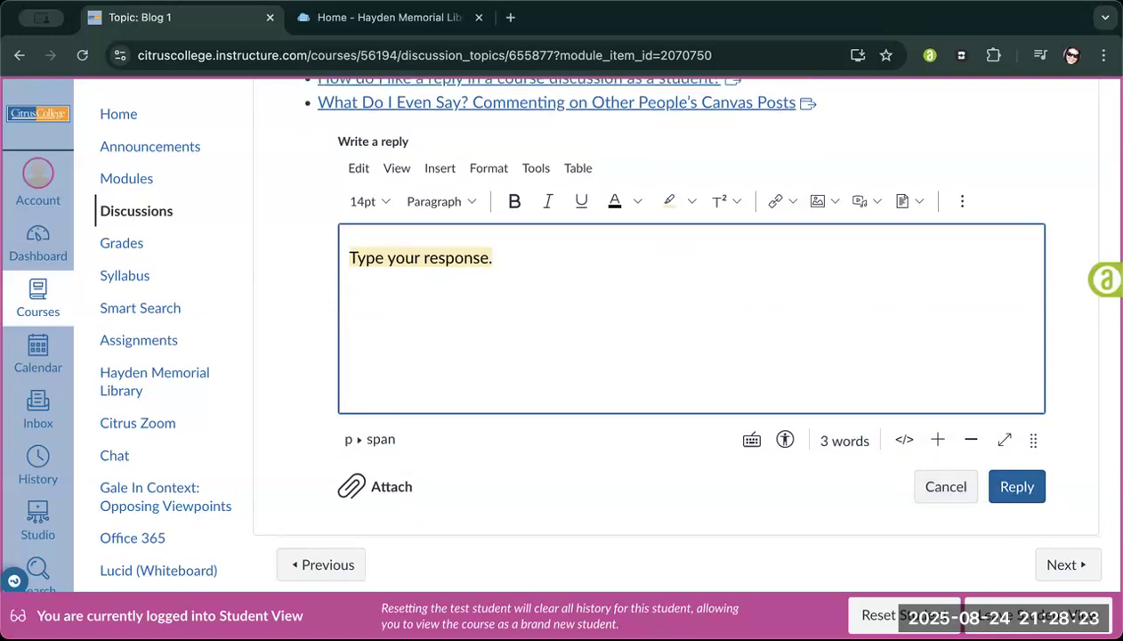
{"action": "left_click", "coordinate": [943, 487]}
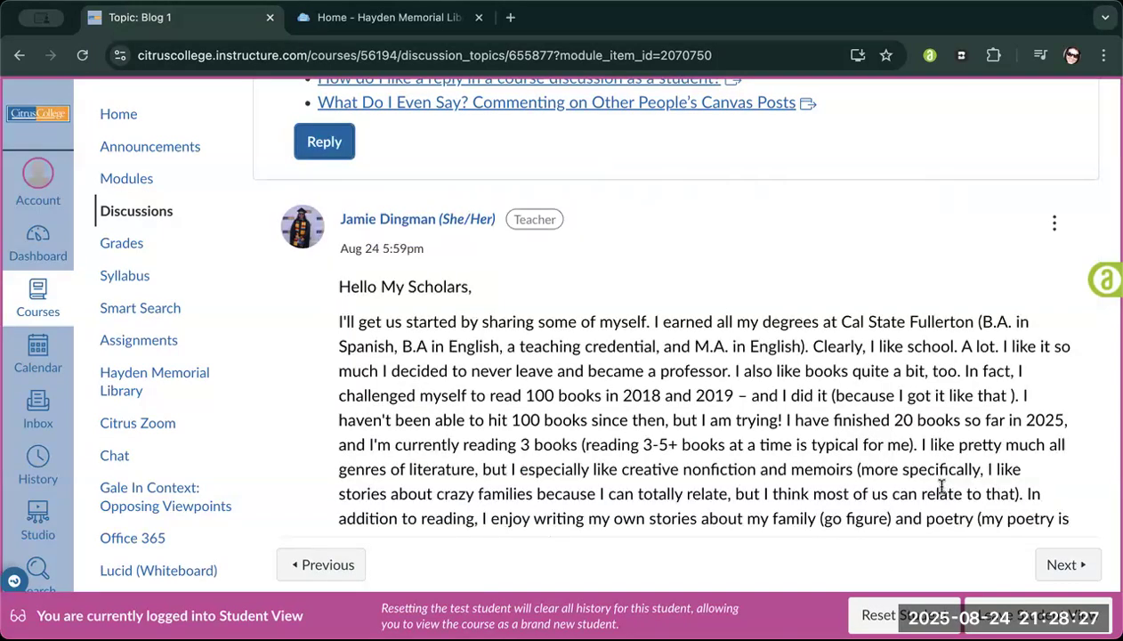
Step: Go through the teacher's Blog 1 post to its end, where the options for responding to it are offered
{"action": "scroll", "coordinate": [710, 287], "scroll_direction": "down", "scroll_amount": 3}
{"action": "scroll", "coordinate": [709, 287], "scroll_direction": "down", "scroll_amount": 2}
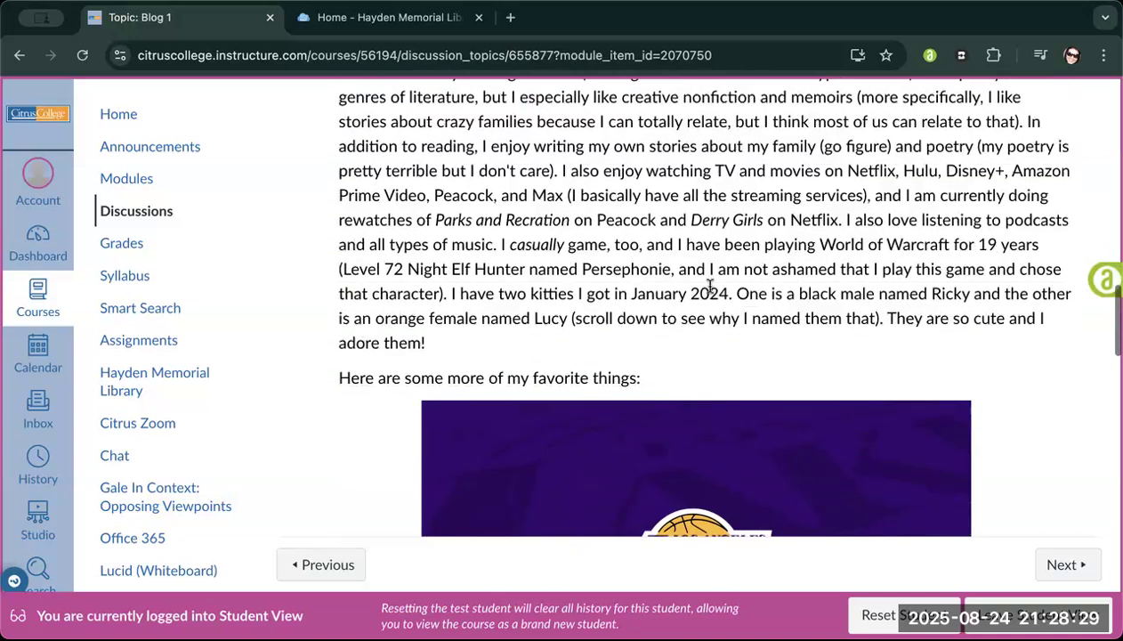
{"action": "scroll", "coordinate": [709, 285], "scroll_direction": "down", "scroll_amount": 7}
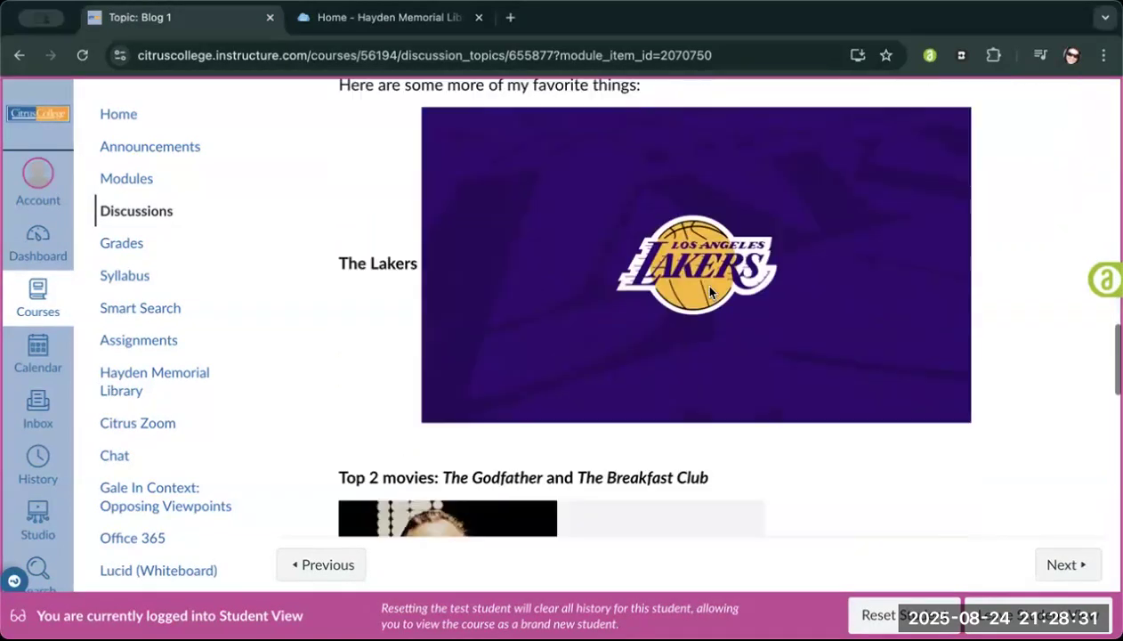
{"action": "scroll", "coordinate": [709, 291], "scroll_direction": "down", "scroll_amount": 9}
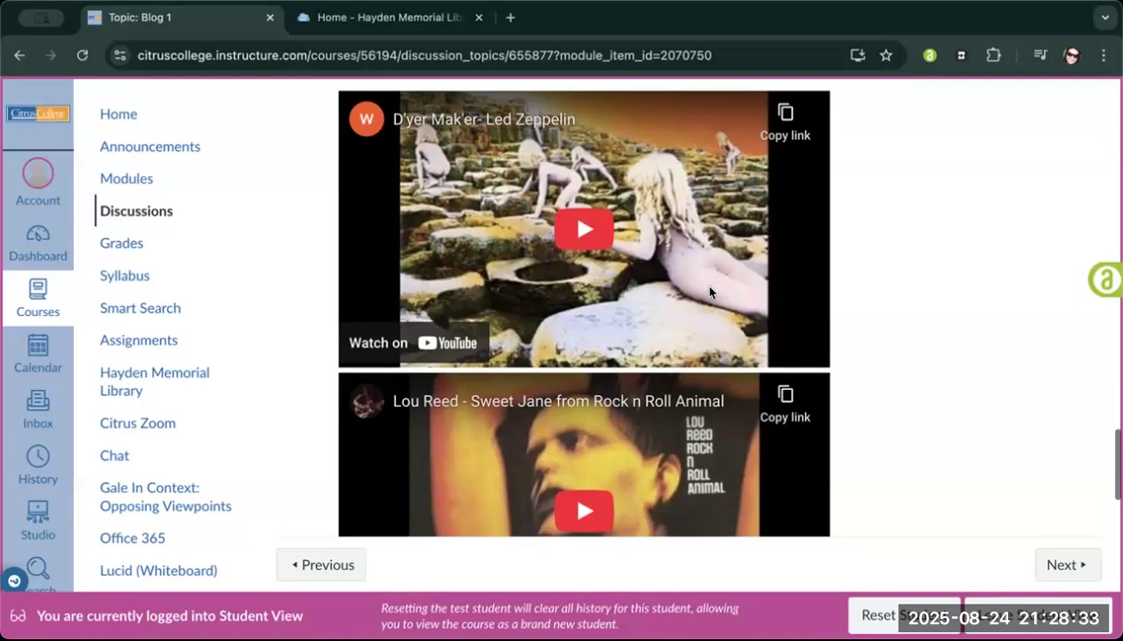
{"action": "scroll", "coordinate": [709, 291], "scroll_direction": "down", "scroll_amount": 6}
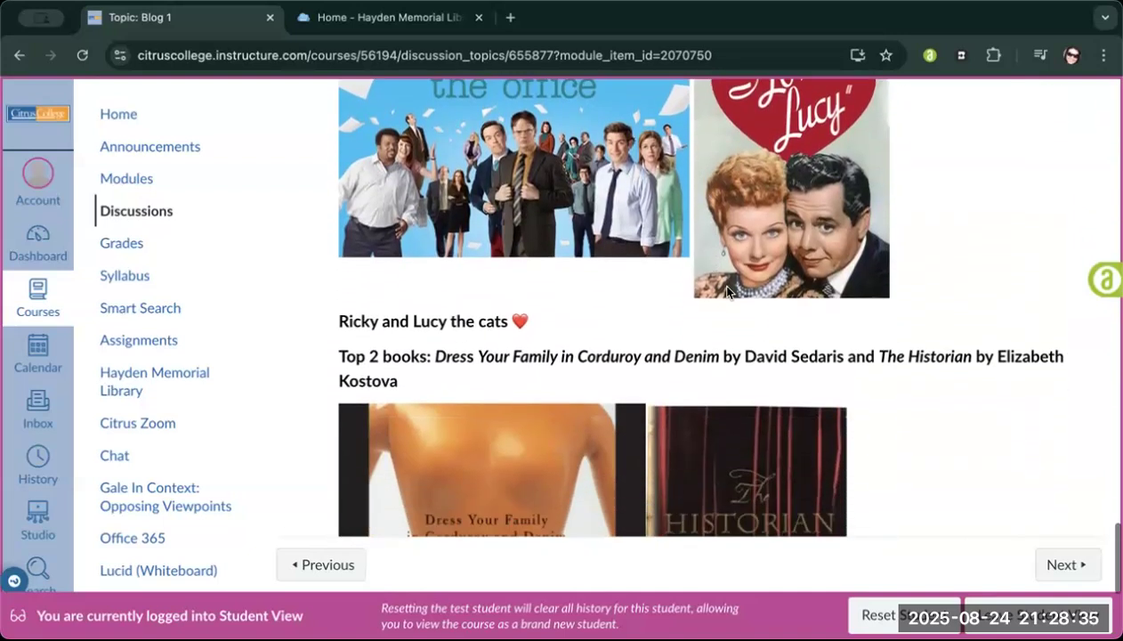
{"action": "scroll", "coordinate": [891, 341], "scroll_direction": "down", "scroll_amount": 1}
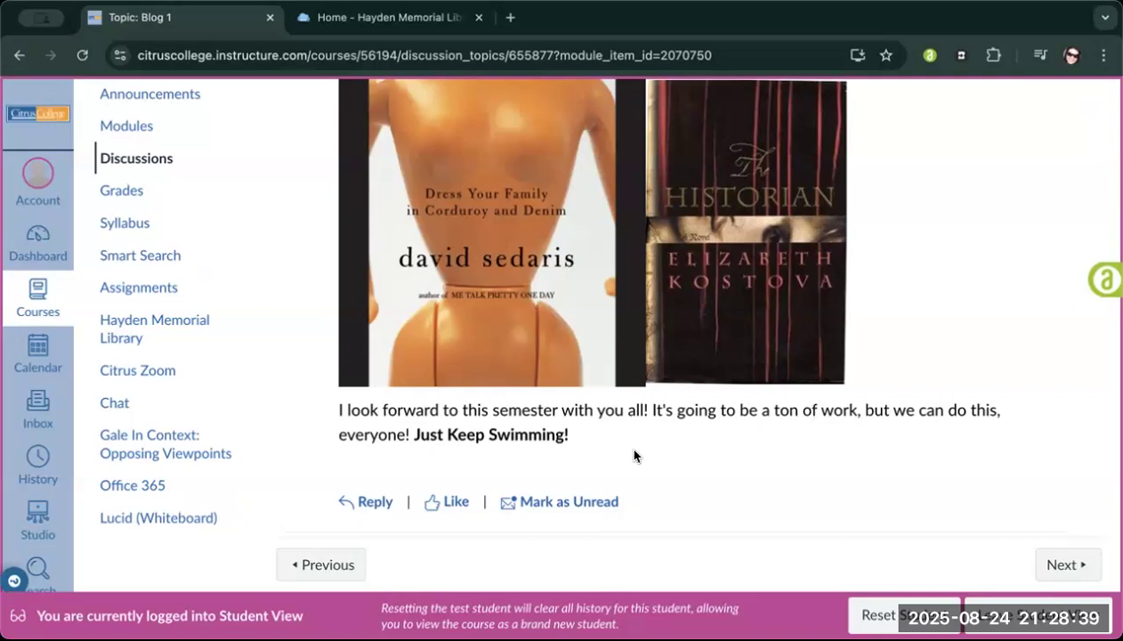
Step: Post the reply "Here is my comment" under the teacher's Blog 1 post, and delete that reply
{"action": "left_click", "coordinate": [372, 504]}
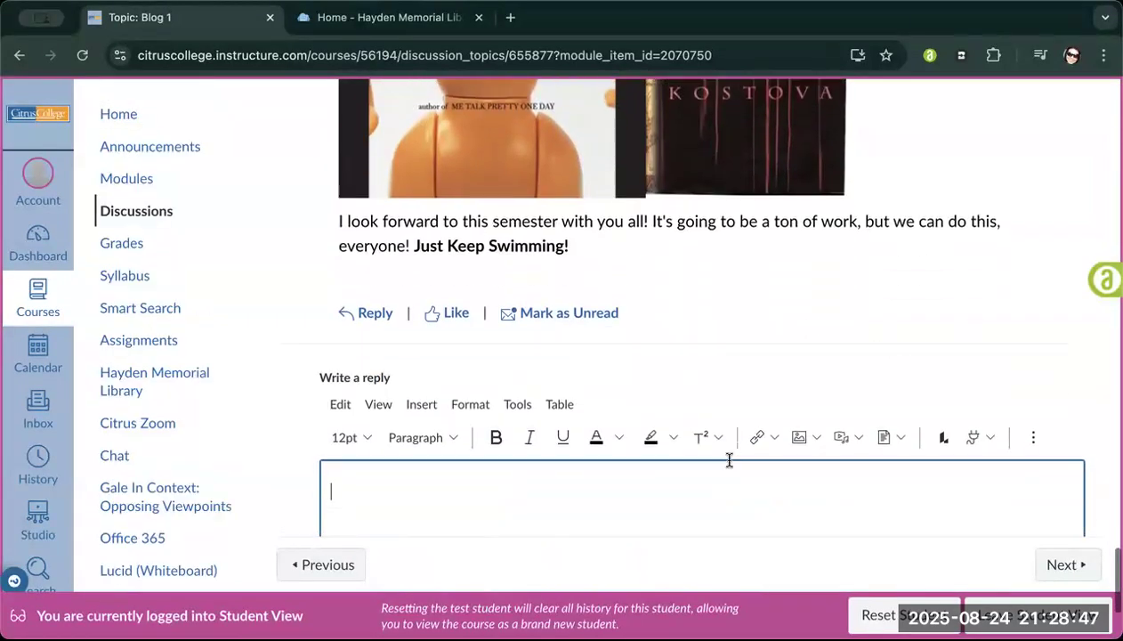
{"action": "type", "text": "Here is my comment"}
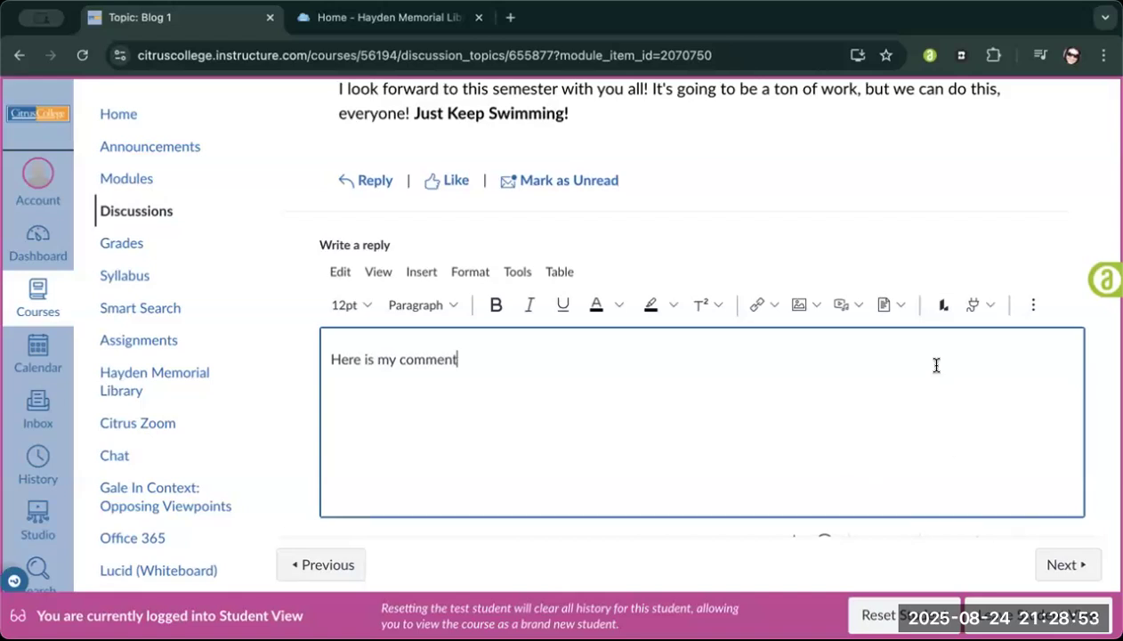
{"action": "scroll", "coordinate": [936, 364], "scroll_direction": "down", "scroll_amount": 2}
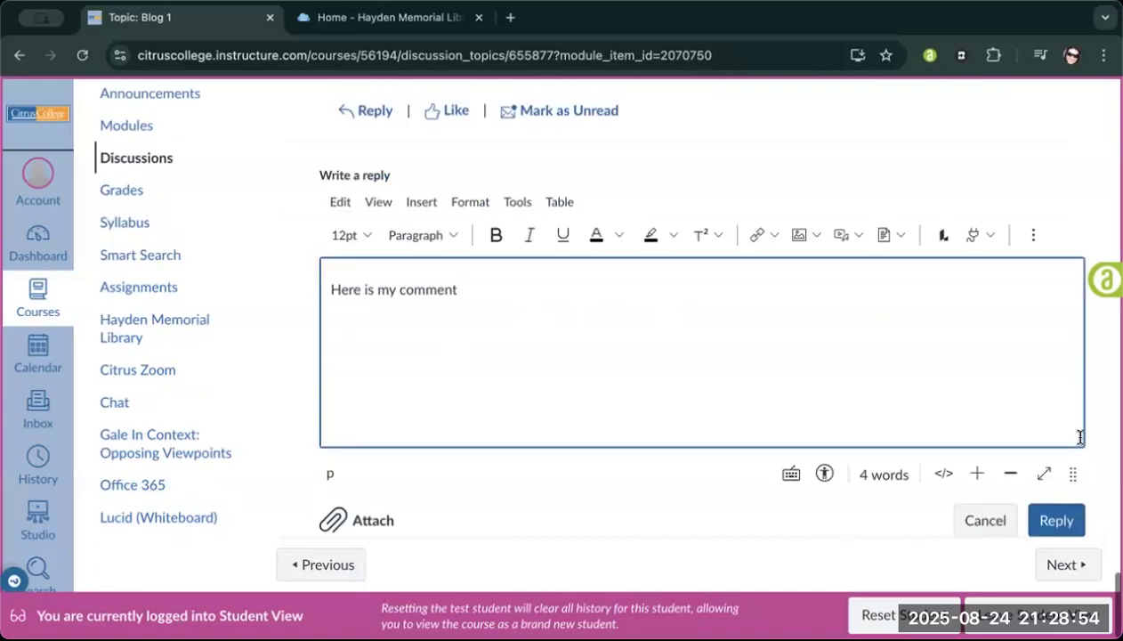
{"action": "left_click", "coordinate": [1056, 522]}
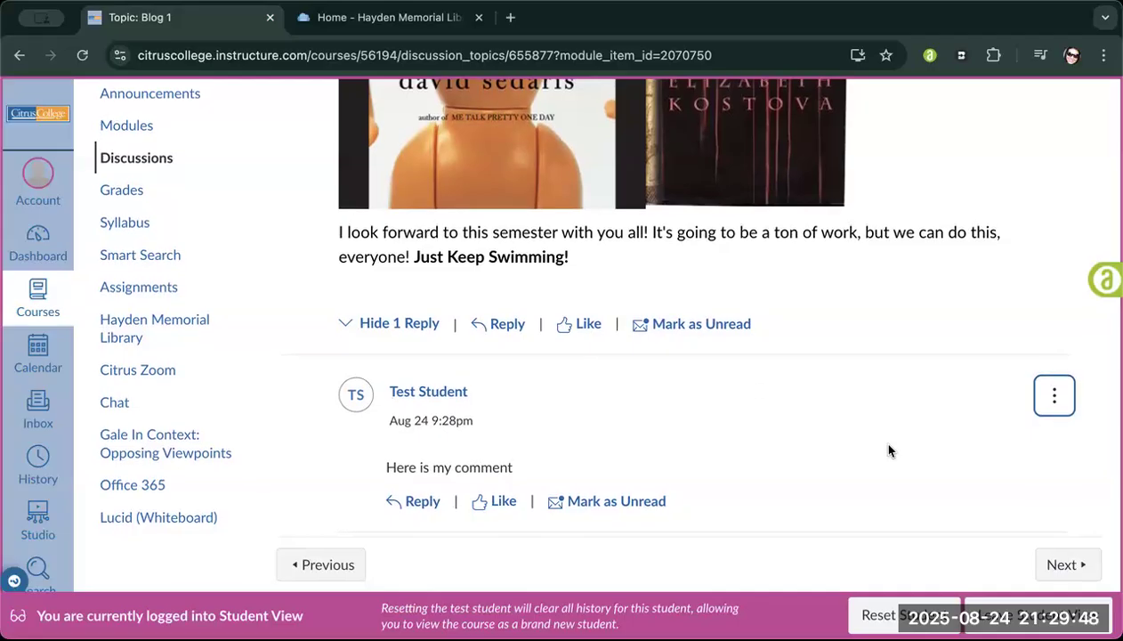
{"action": "left_click", "coordinate": [1053, 397]}
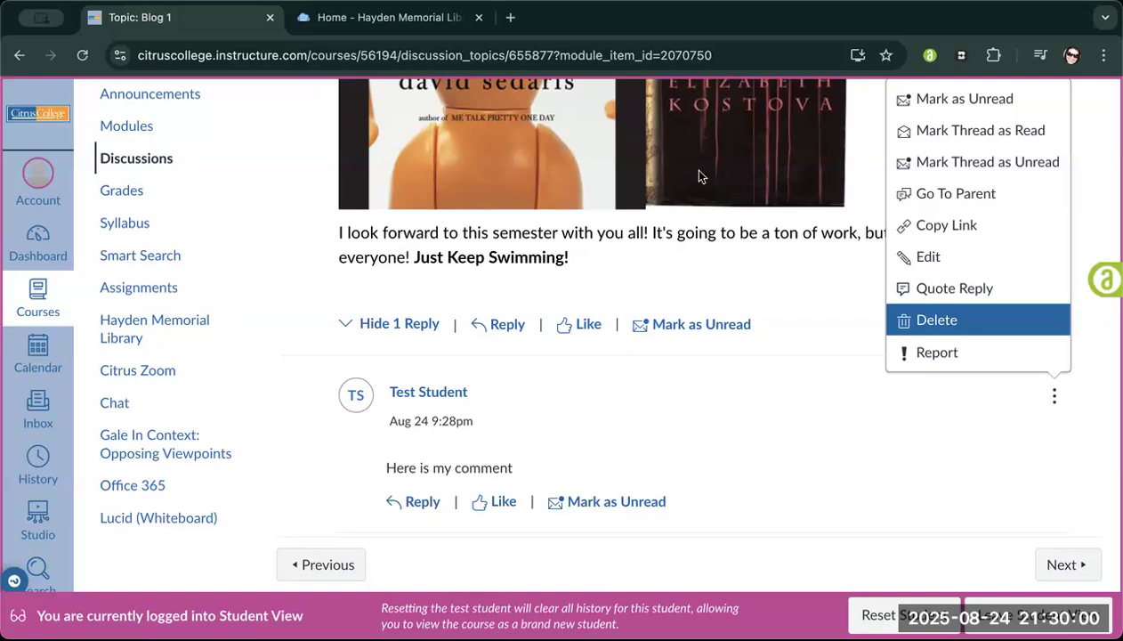
{"action": "key", "text": "Return"}
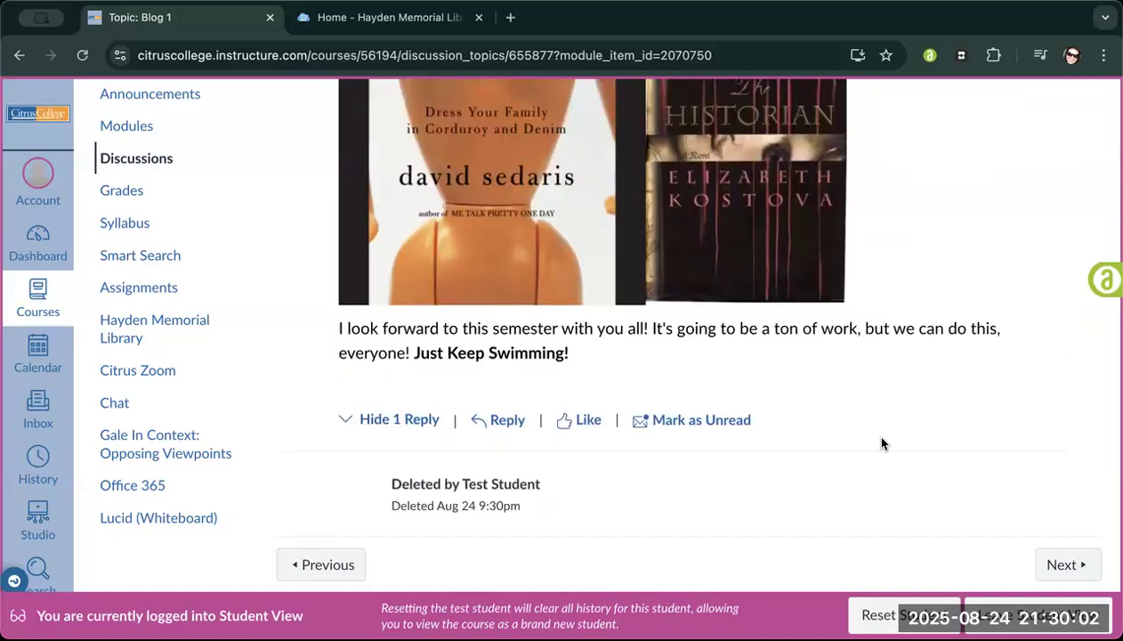
Step: Go back through the Blog 1 discussion past its prompt to the beginning, and open the course's Modules page
{"action": "scroll", "coordinate": [880, 443], "scroll_direction": "up", "scroll_amount": 3}
{"action": "scroll", "coordinate": [881, 443], "scroll_direction": "up", "scroll_amount": 15}
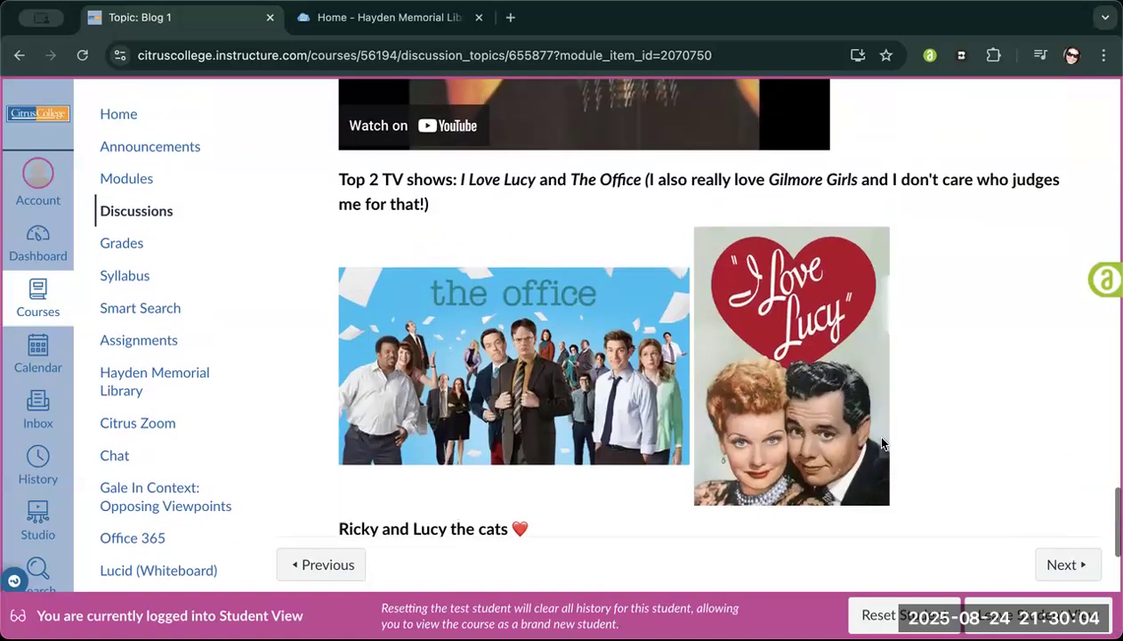
{"action": "scroll", "coordinate": [879, 442], "scroll_direction": "up", "scroll_amount": 6}
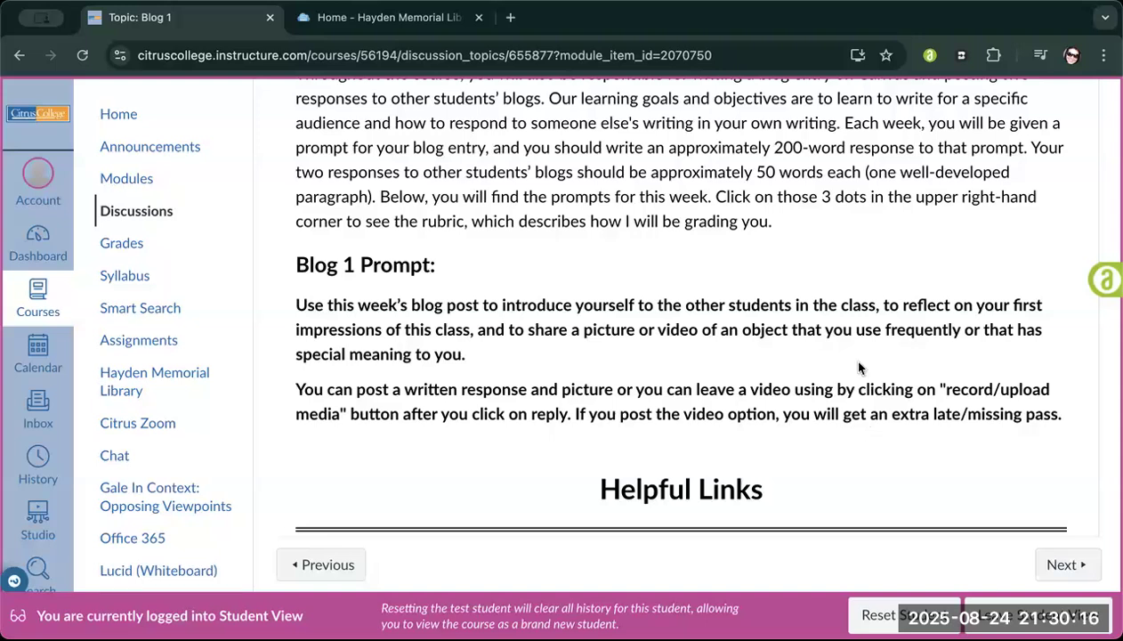
{"action": "scroll", "coordinate": [858, 366], "scroll_direction": "up", "scroll_amount": 10}
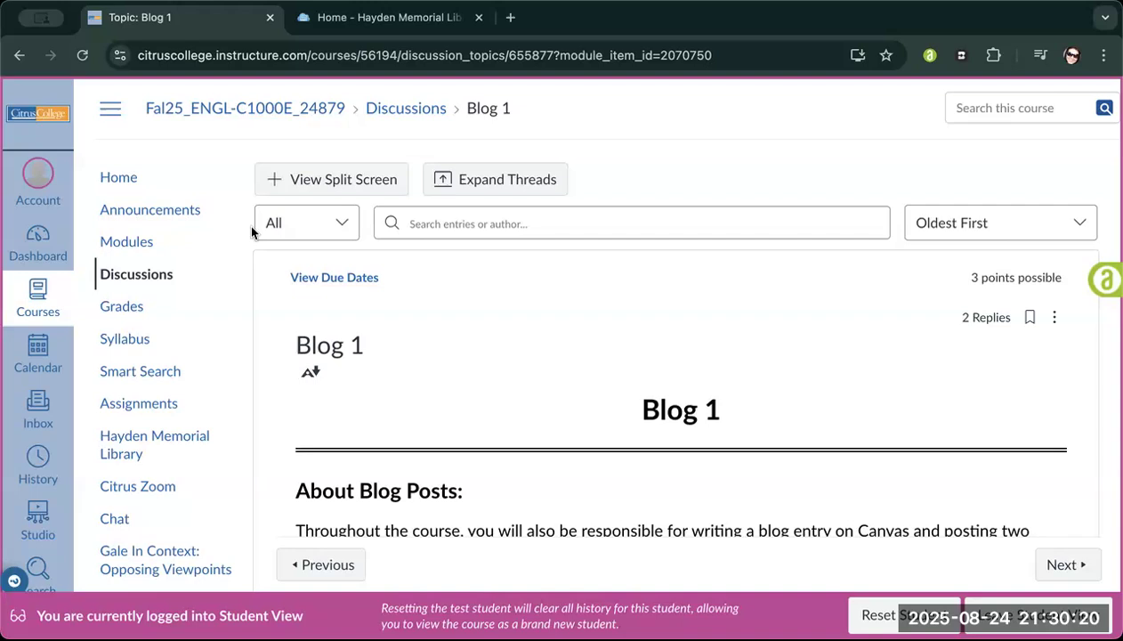
{"action": "left_click", "coordinate": [142, 245]}
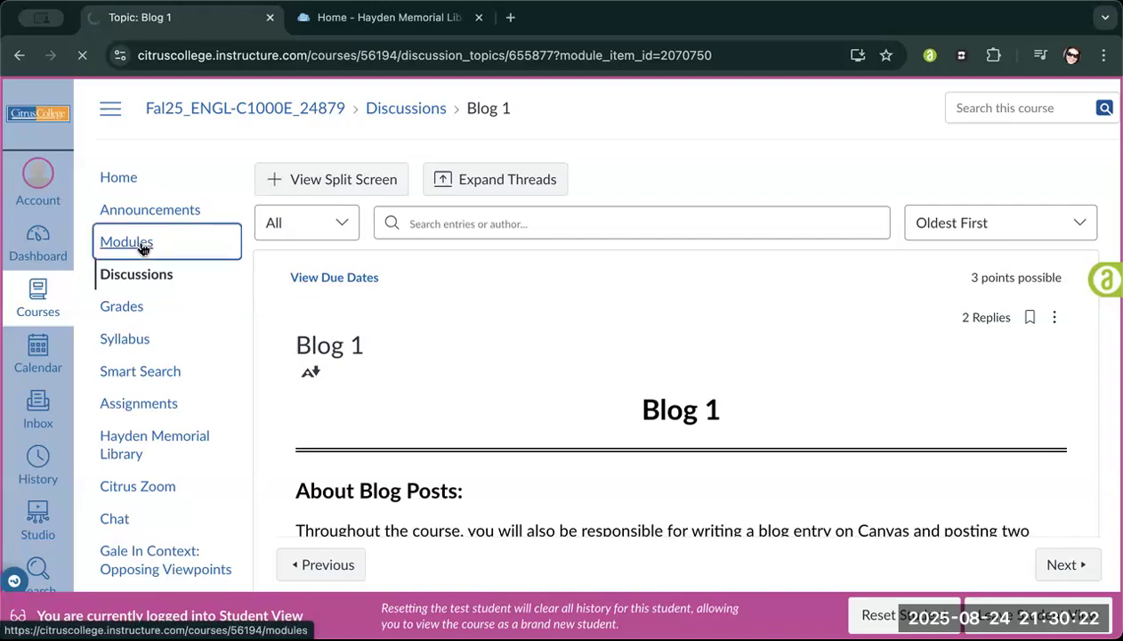
Step: Look over the Introduction Module's Getting Started pages and Introductory Assignments, including their due dates and completion marks
{"action": "scroll", "coordinate": [692, 323], "scroll_direction": "down", "scroll_amount": 3}
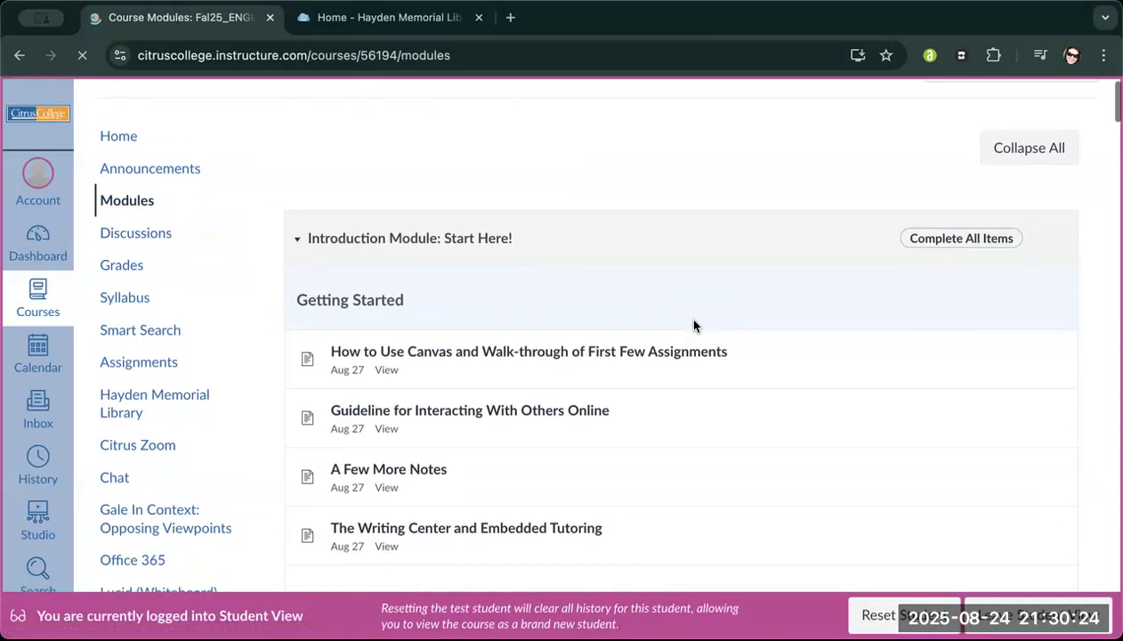
{"action": "scroll", "coordinate": [692, 324], "scroll_direction": "down", "scroll_amount": 6}
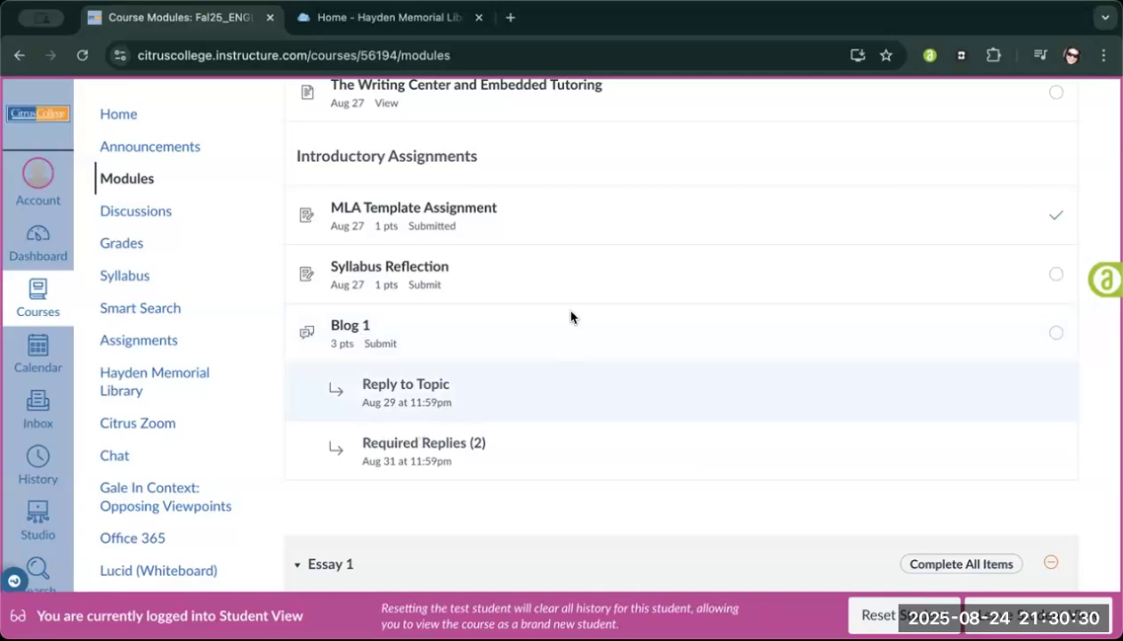
{"action": "scroll", "coordinate": [538, 239], "scroll_direction": "up", "scroll_amount": 6}
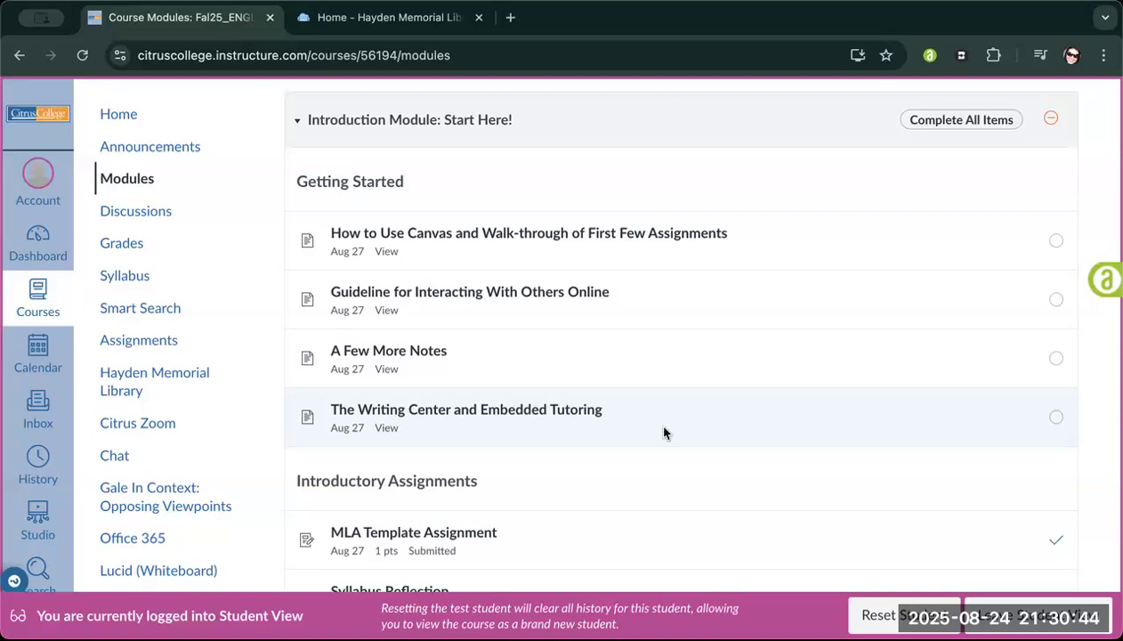
{"action": "scroll", "coordinate": [662, 433], "scroll_direction": "down", "scroll_amount": 3}
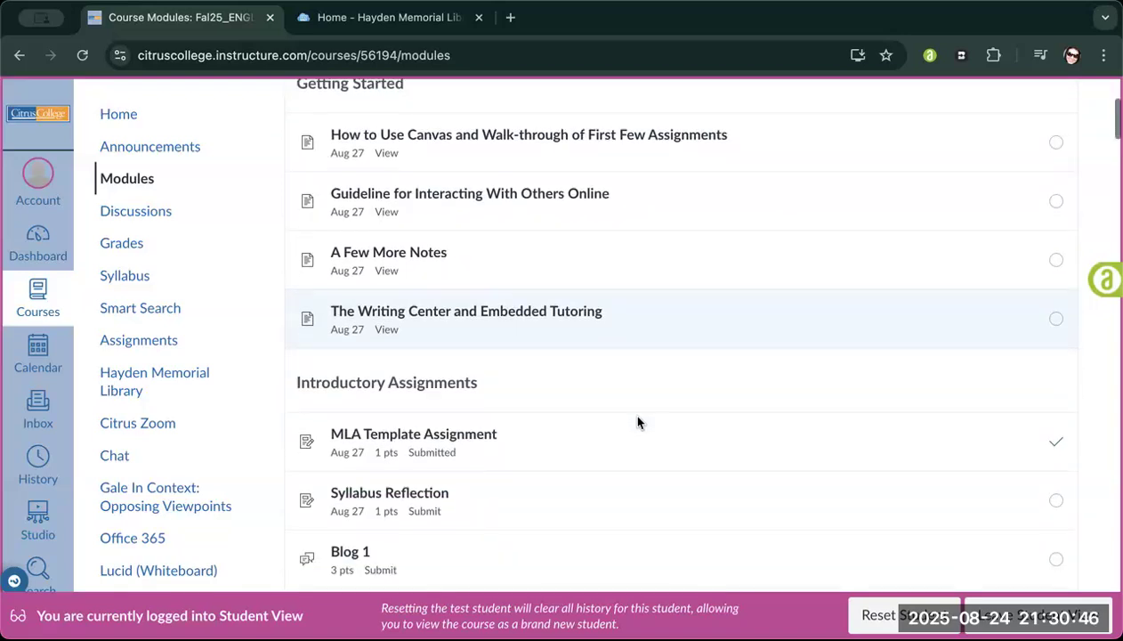
{"action": "scroll", "coordinate": [656, 305], "scroll_direction": "down", "scroll_amount": 1}
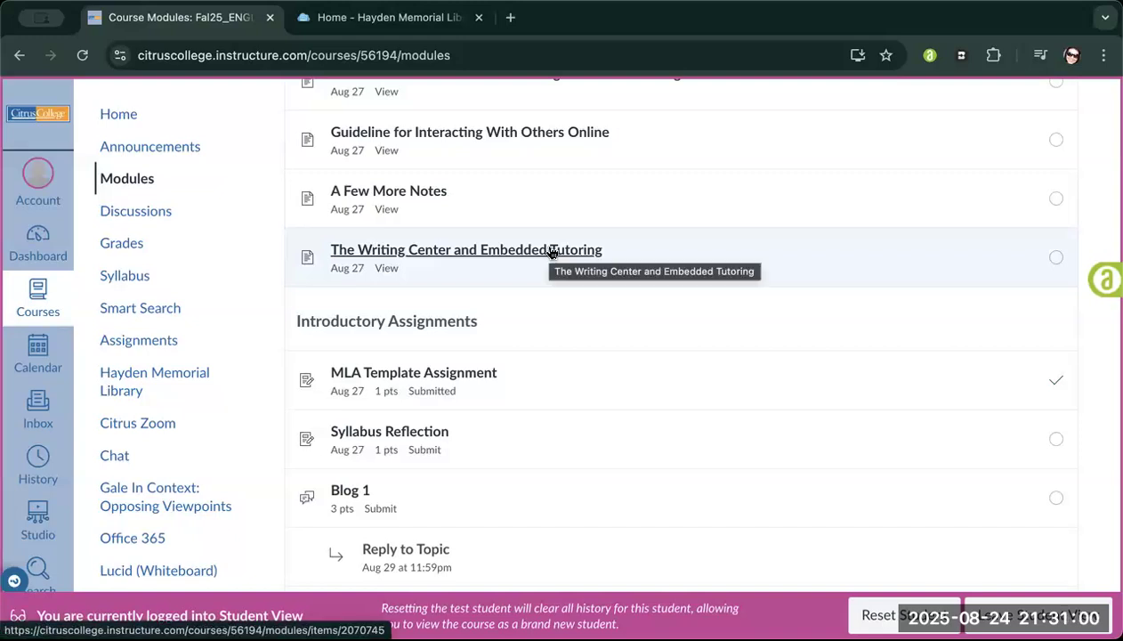
{"action": "scroll", "coordinate": [552, 252], "scroll_direction": "down", "scroll_amount": 1}
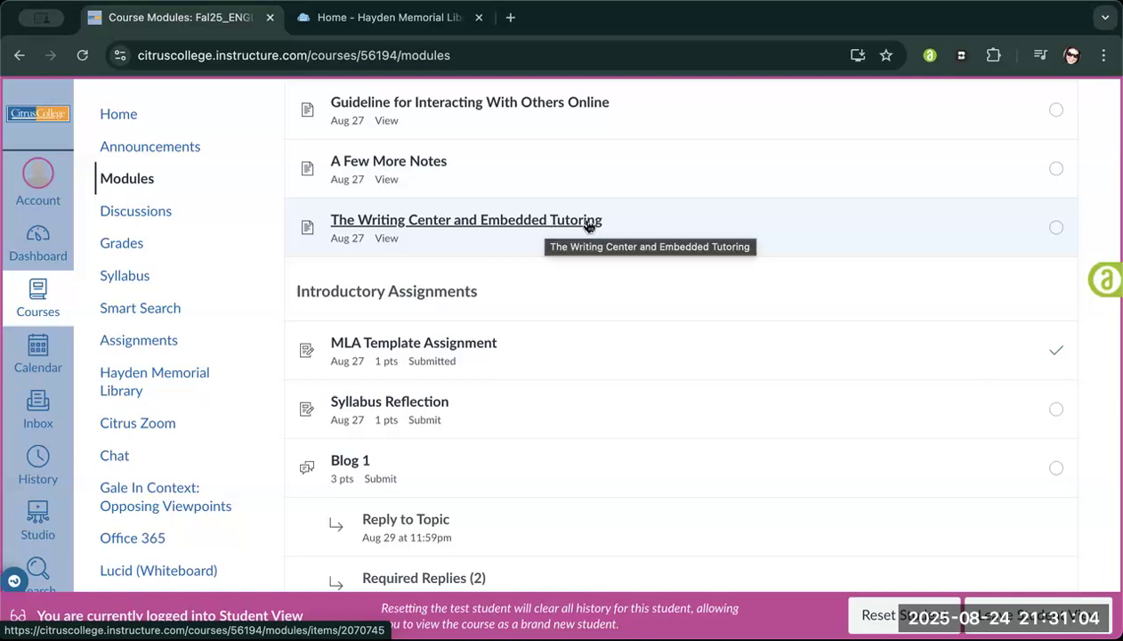
{"action": "scroll", "coordinate": [588, 226], "scroll_direction": "down", "scroll_amount": 1}
{"action": "scroll", "coordinate": [588, 226], "scroll_direction": "down", "scroll_amount": 5}
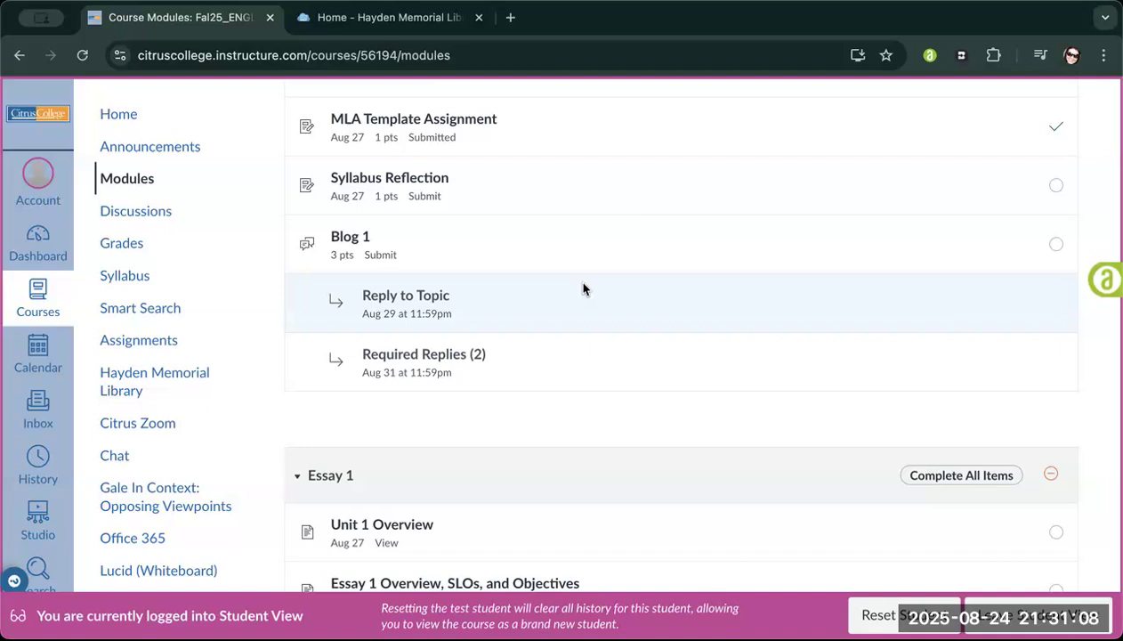
{"action": "scroll", "coordinate": [583, 288], "scroll_direction": "up", "scroll_amount": 1}
{"action": "scroll", "coordinate": [582, 288], "scroll_direction": "down", "scroll_amount": 3}
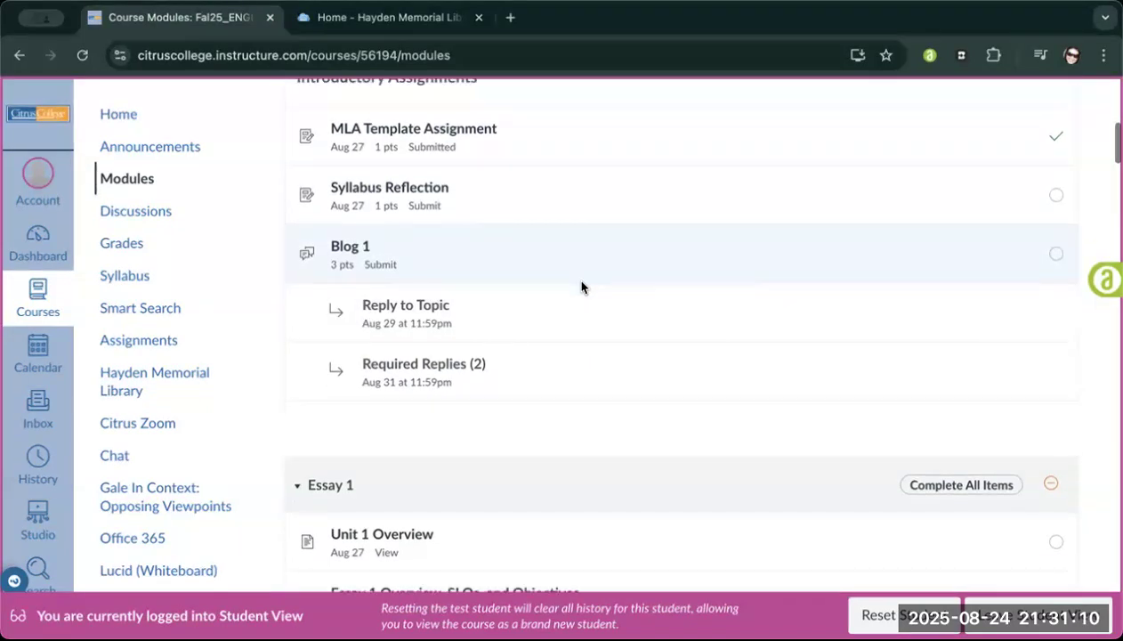
Step: Examine the Essay 1 module's overview, assignment sheet and reading items, and return to the start of the Modules page
{"action": "scroll", "coordinate": [582, 287], "scroll_direction": "down", "scroll_amount": 3}
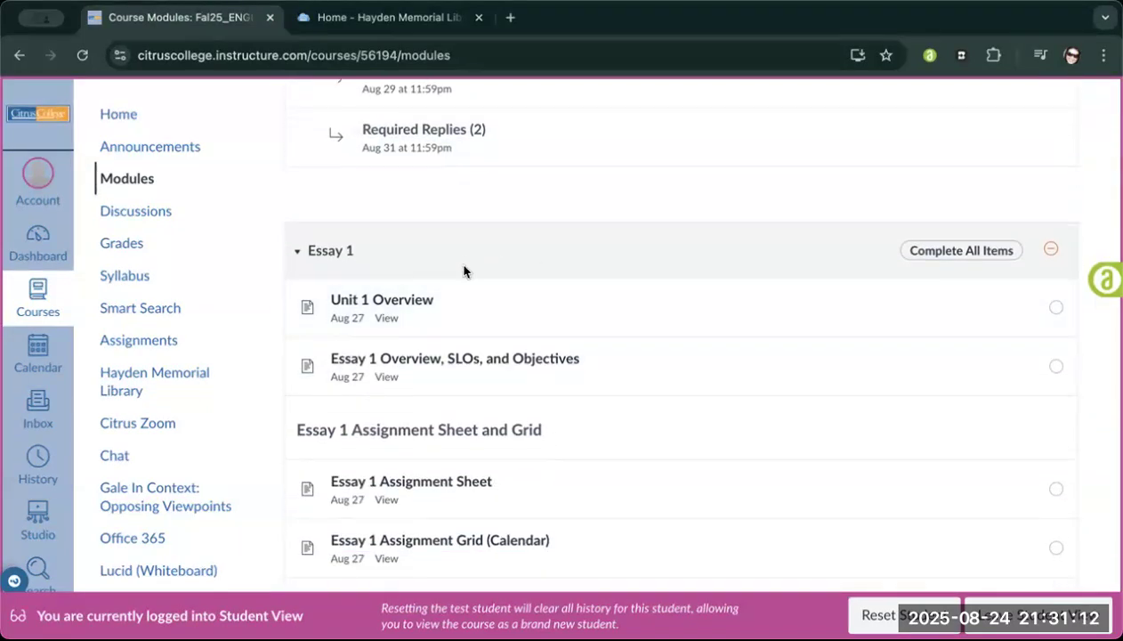
{"action": "scroll", "coordinate": [635, 303], "scroll_direction": "up", "scroll_amount": 2}
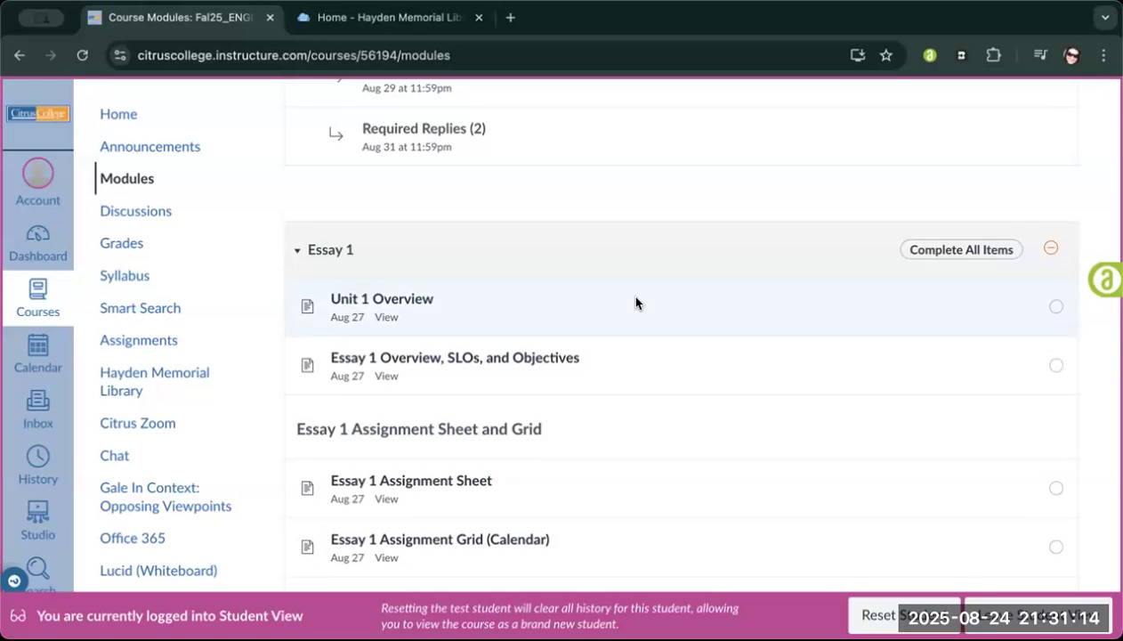
{"action": "scroll", "coordinate": [635, 303], "scroll_direction": "down", "scroll_amount": 4}
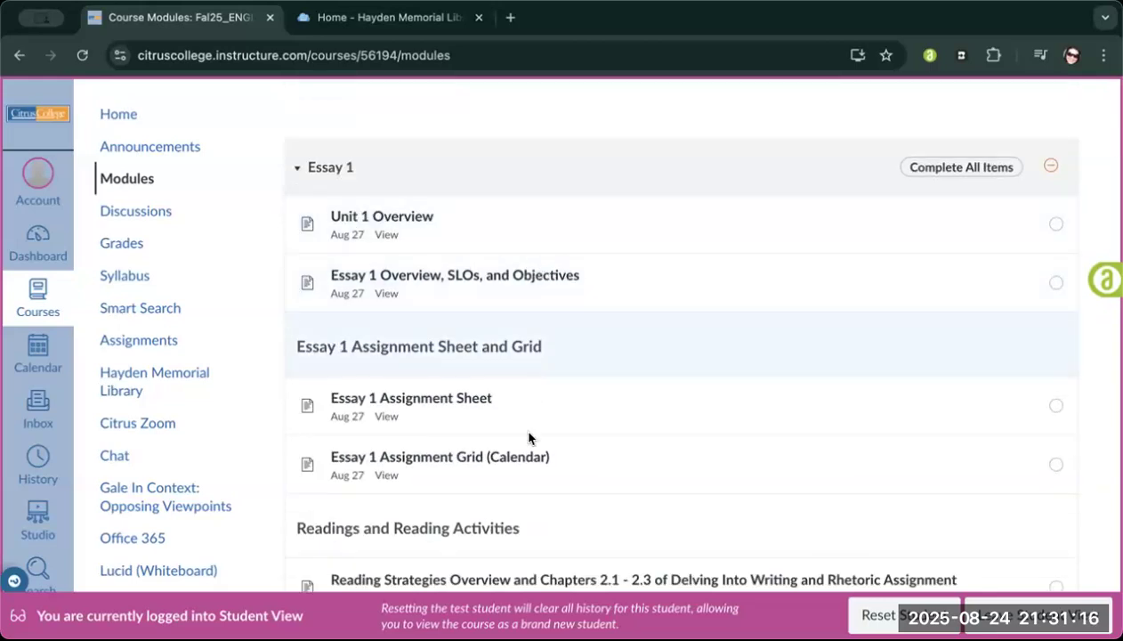
{"action": "scroll", "coordinate": [529, 437], "scroll_direction": "down", "scroll_amount": 3}
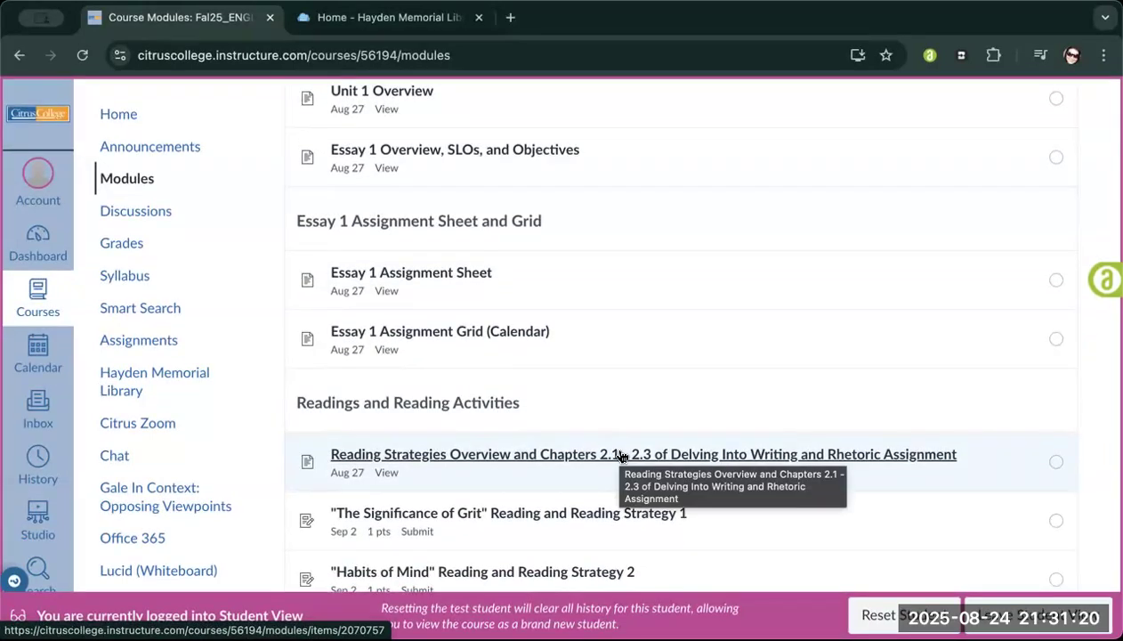
{"action": "scroll", "coordinate": [688, 378], "scroll_direction": "up", "scroll_amount": 15}
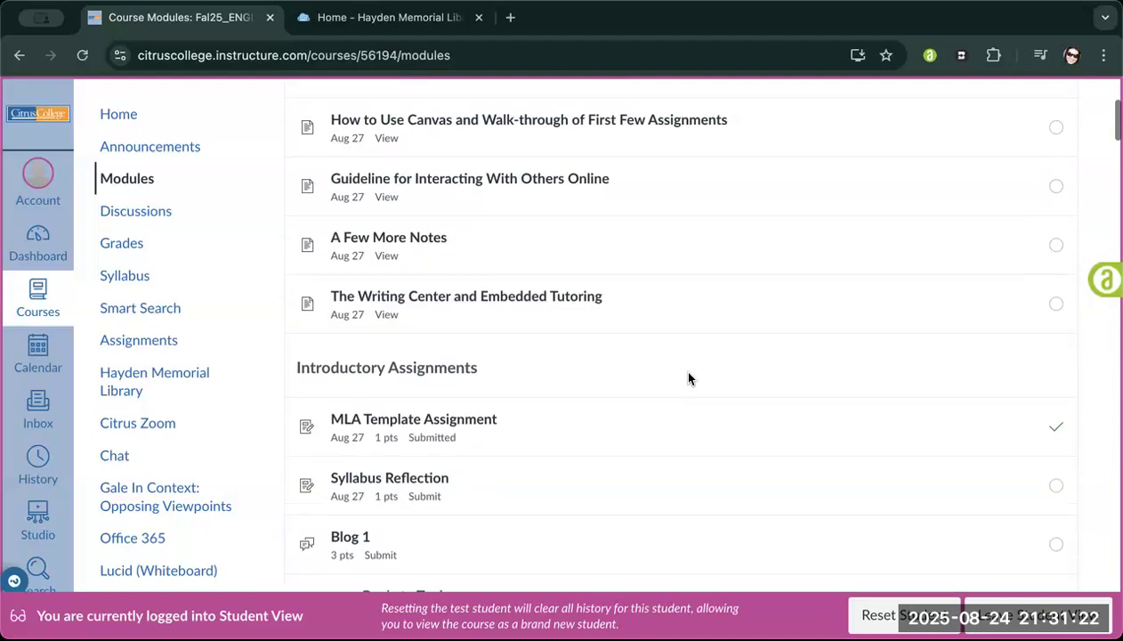
{"action": "scroll", "coordinate": [688, 378], "scroll_direction": "up", "scroll_amount": 2}
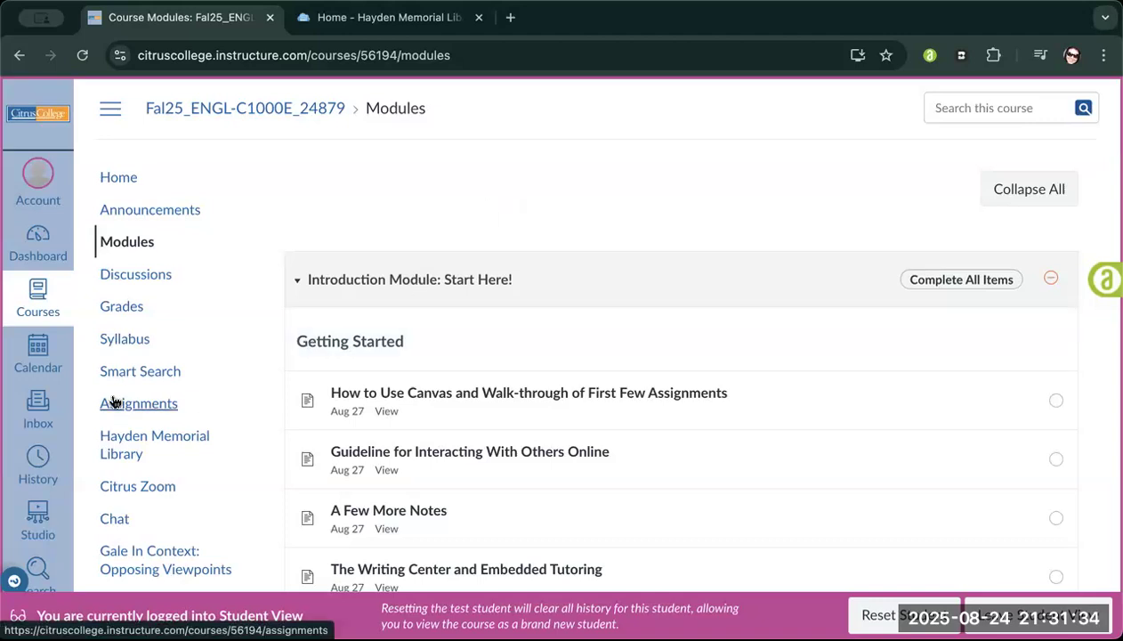
Step: Leave Student View to access the Inbox, and view the blank Compose Message form, closing it without sending anything
{"action": "left_click", "coordinate": [47, 409]}
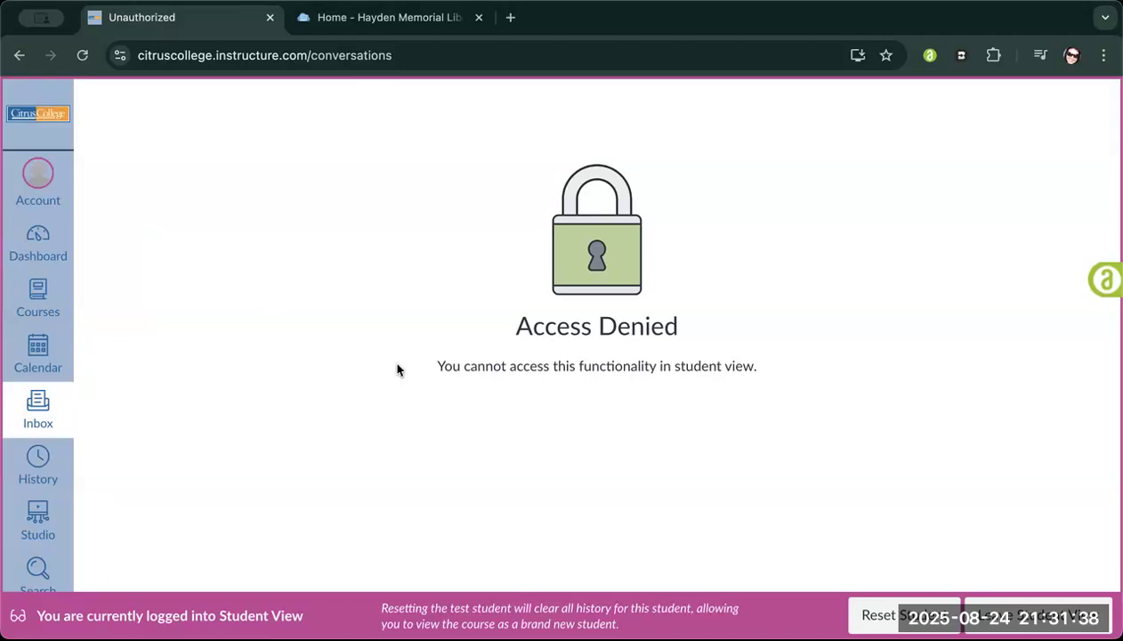
{"action": "left_click", "coordinate": [1037, 616]}
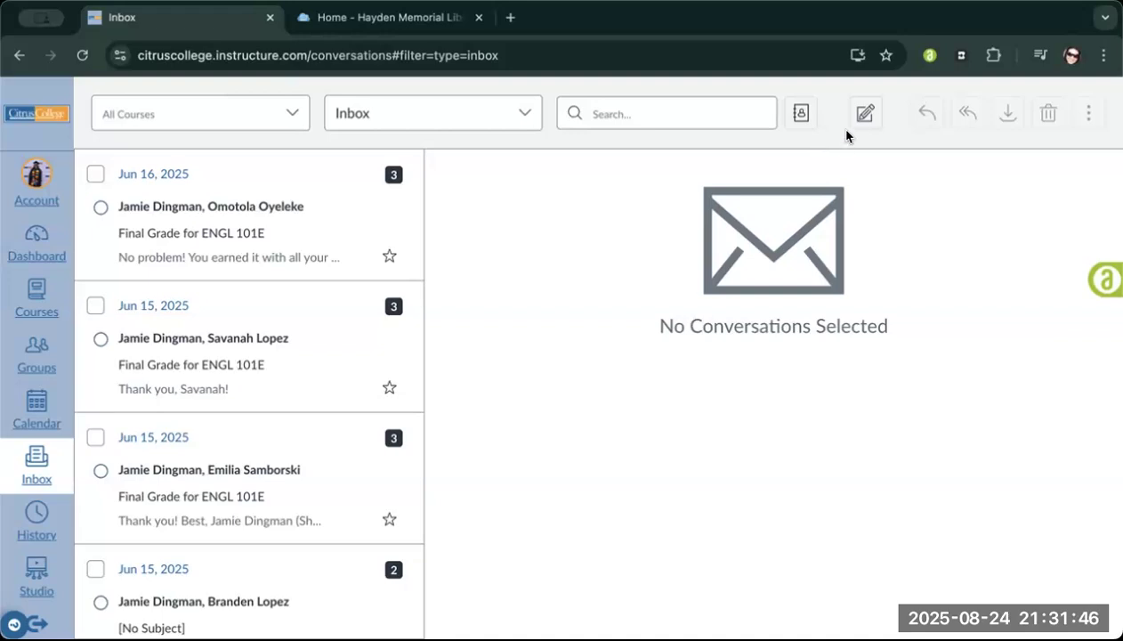
{"action": "left_click", "coordinate": [867, 116]}
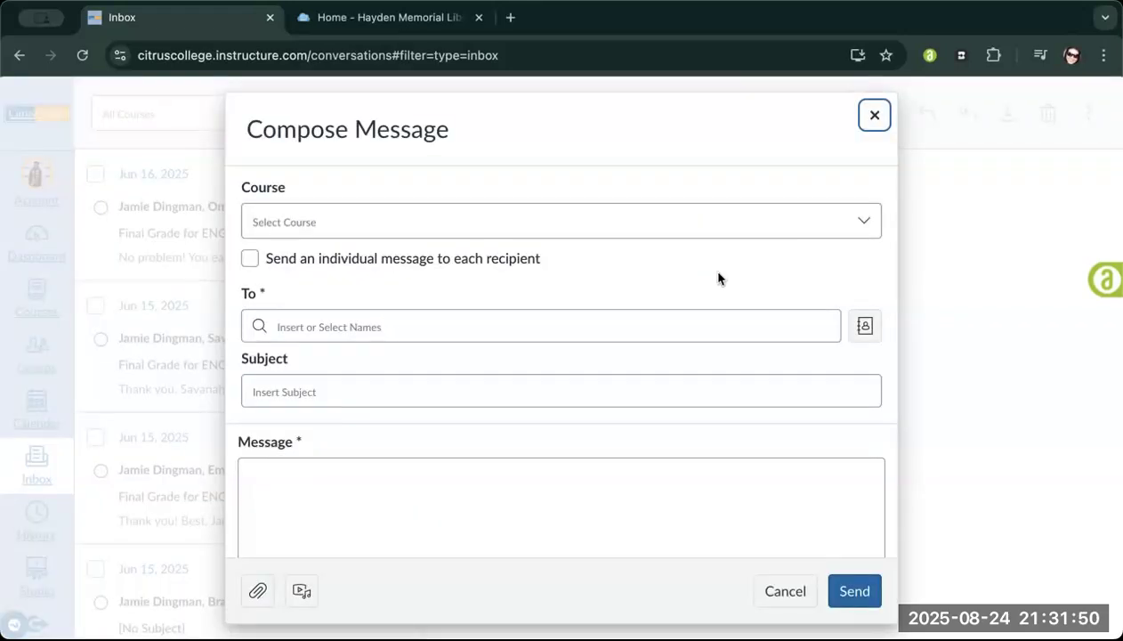
{"action": "left_click", "coordinate": [872, 116]}
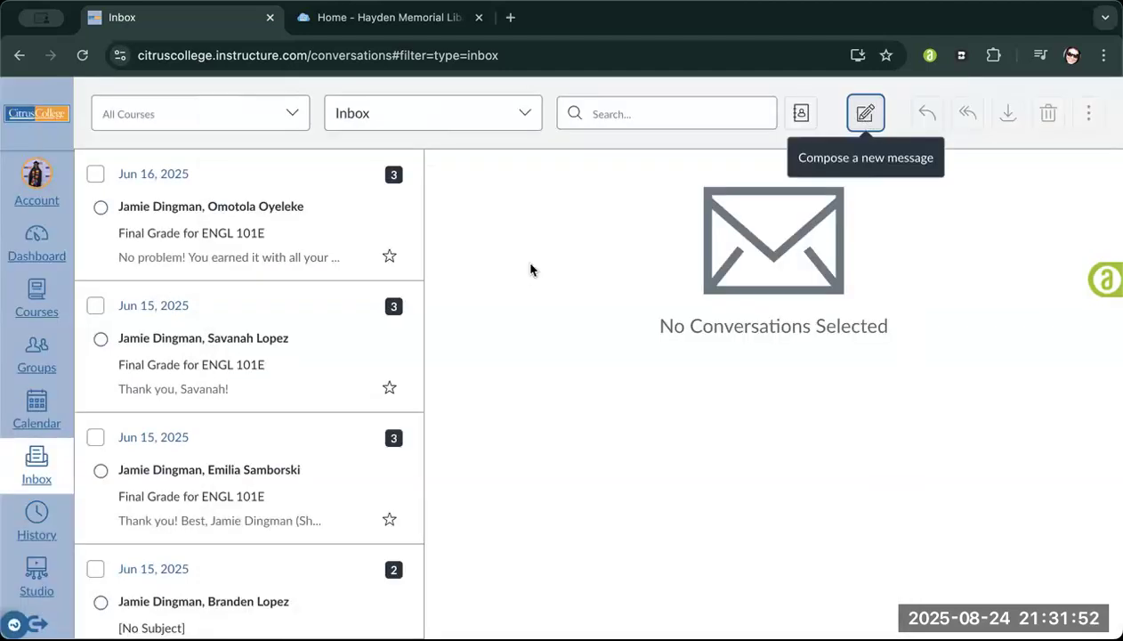